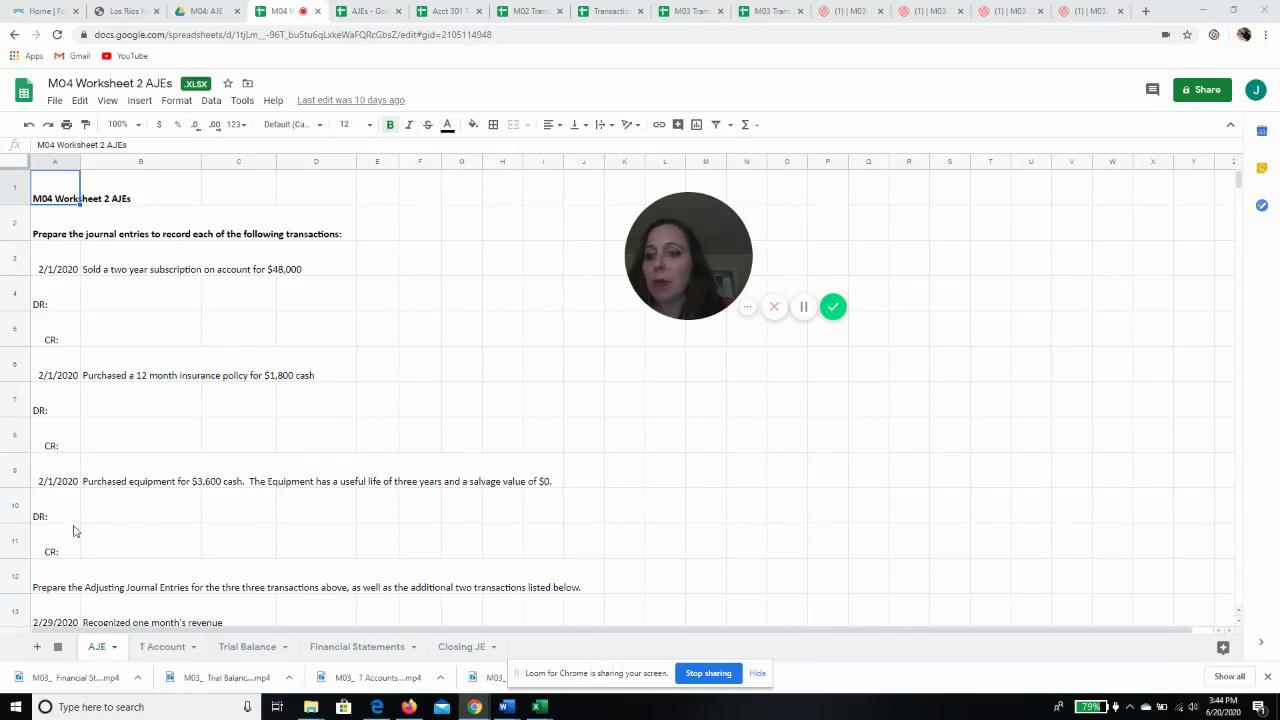
Make the adjusting journal entries instruction in cell A12 bold.
{"action": "left_click", "coordinate": [42, 590]}
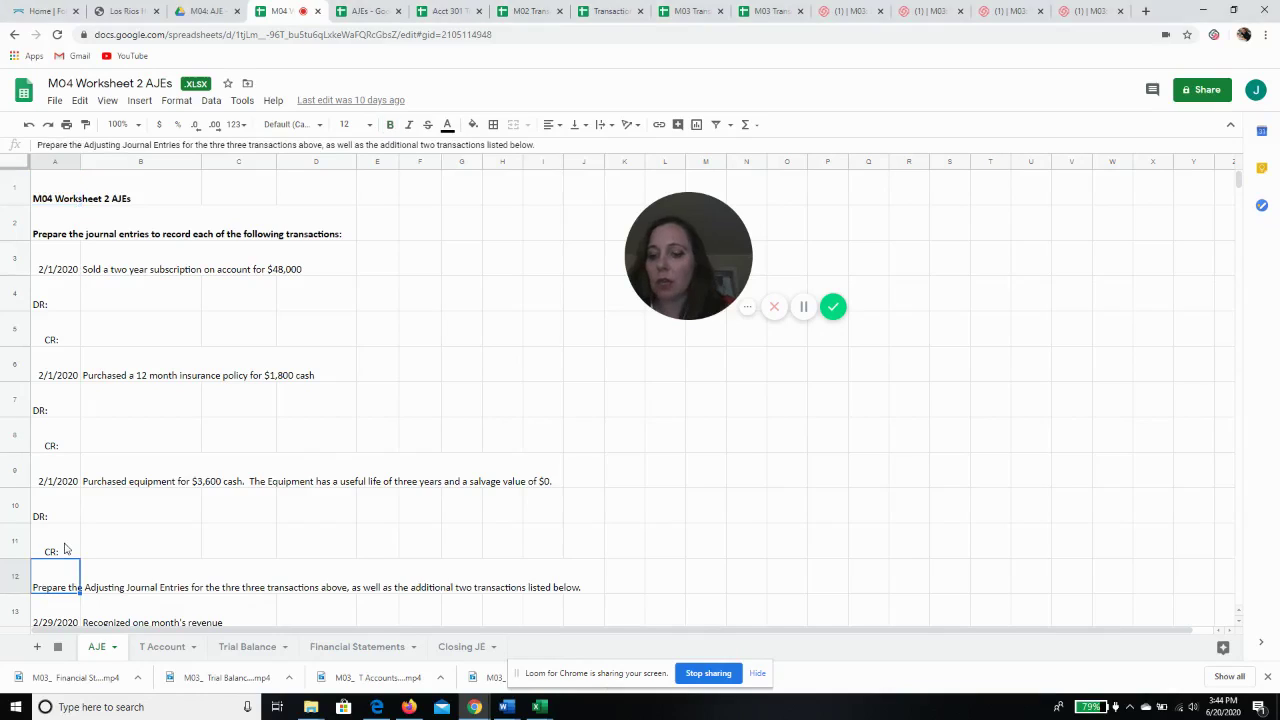
{"action": "key", "text": "ctrl+b"}
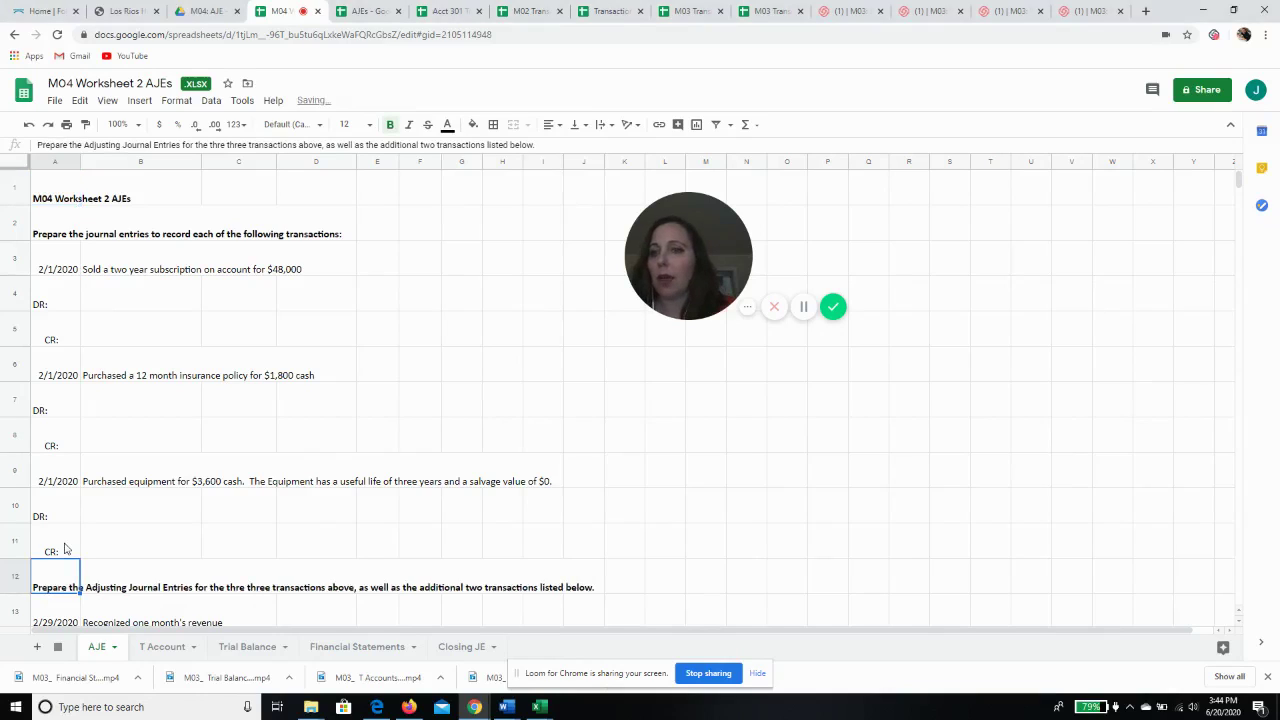
Enter the debit line for the subscription sale in row 4 as "DR: Accounts Receivable" with a debit amount of 48,000.
{"action": "left_click", "coordinate": [156, 305]}
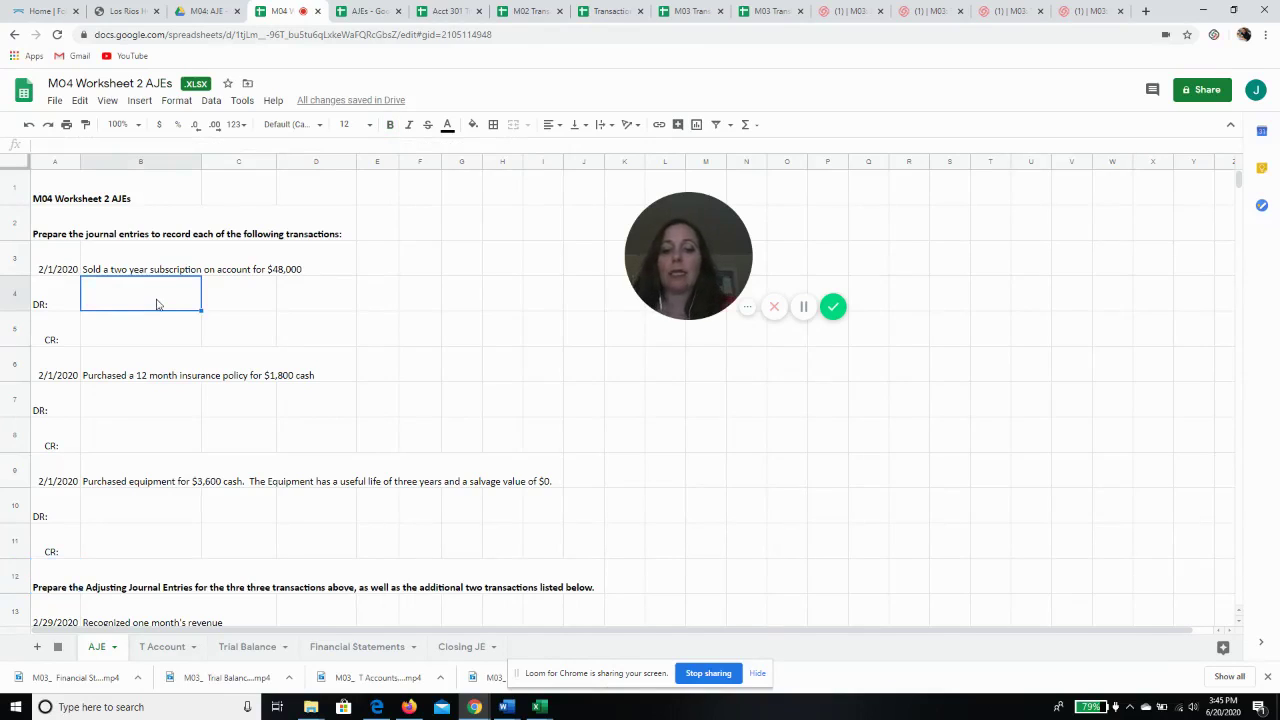
{"action": "type", "text": "DR:  A"}
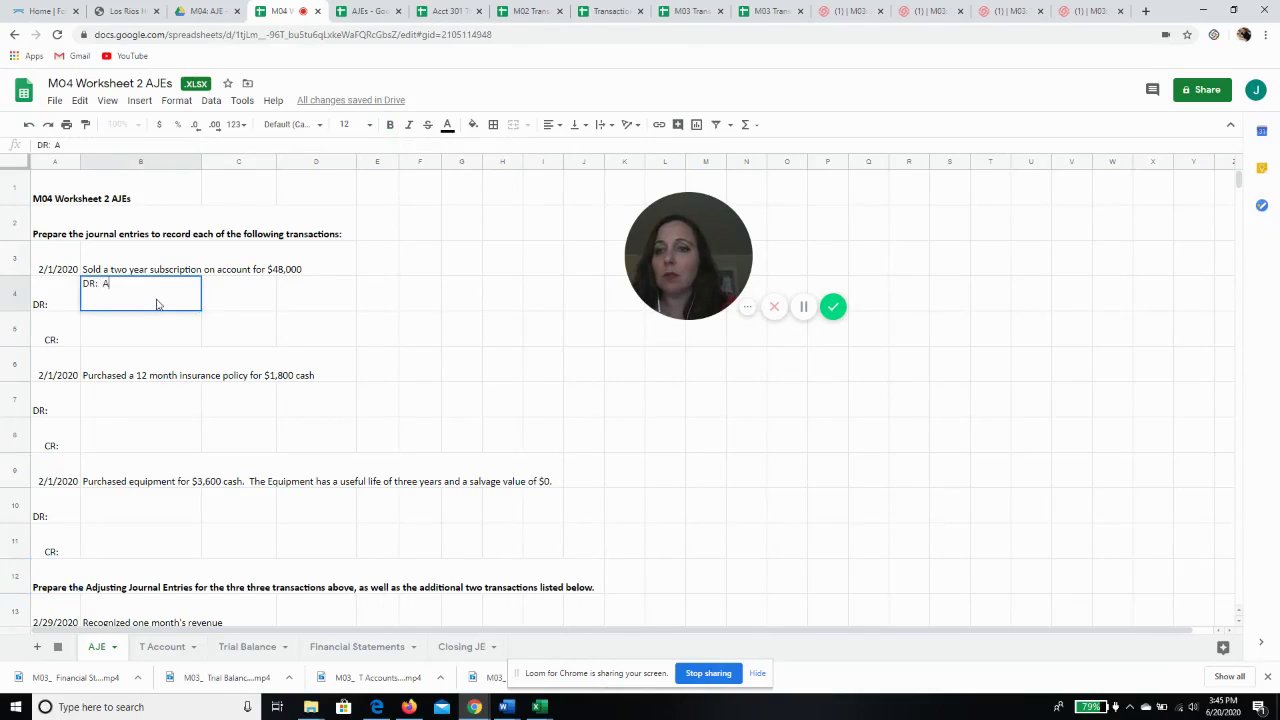
{"action": "type", "text": "ccounts "}
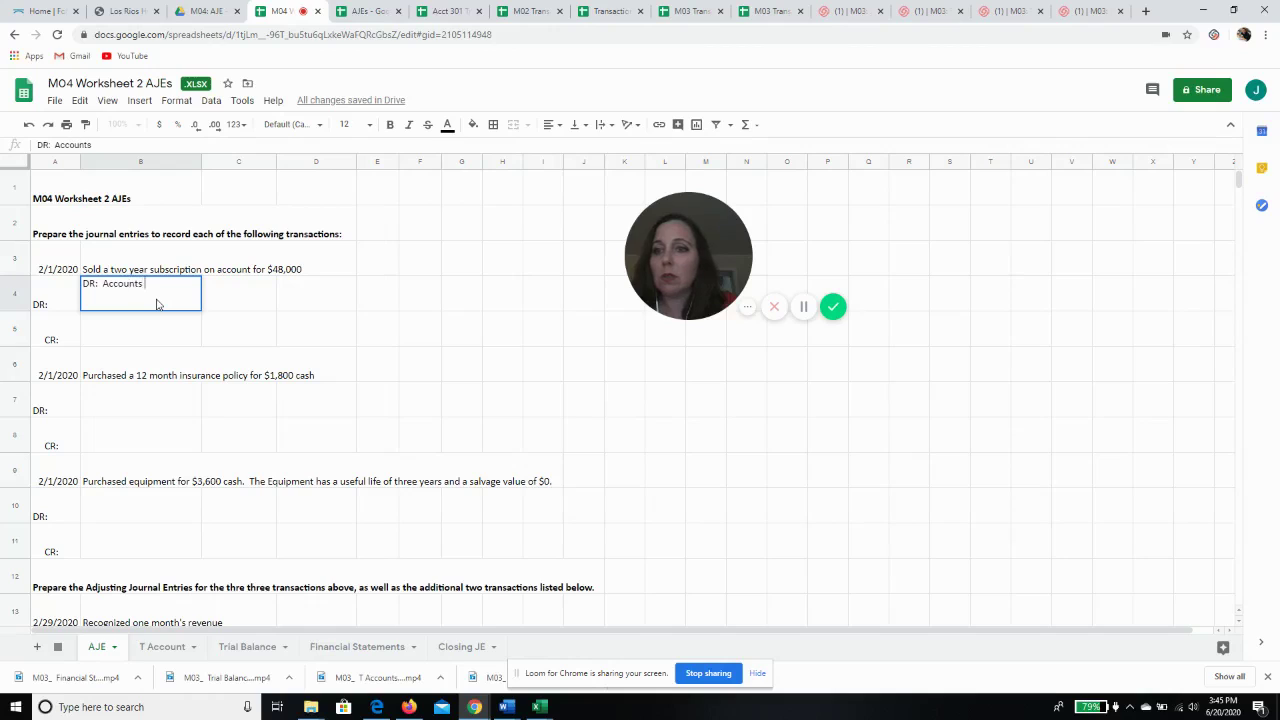
{"action": "type", "text": "Receivable"}
{"action": "key", "text": "Tab"}
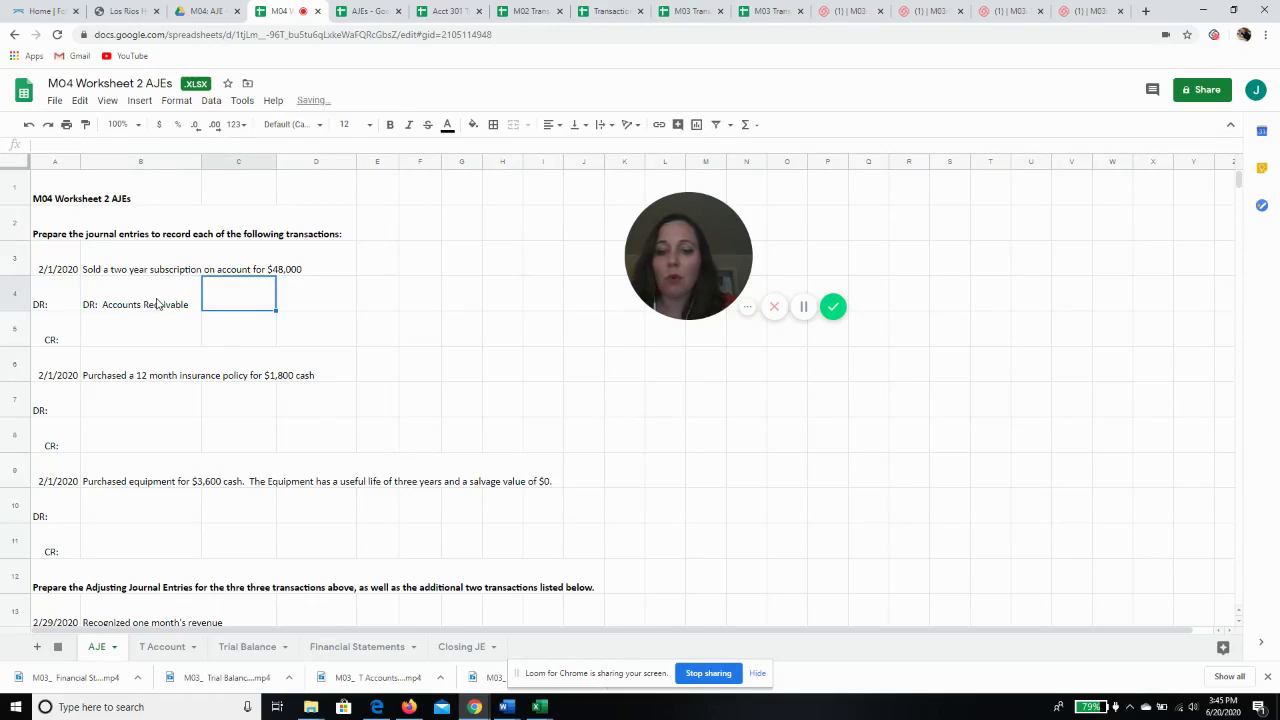
{"action": "type", "text": "480000"}
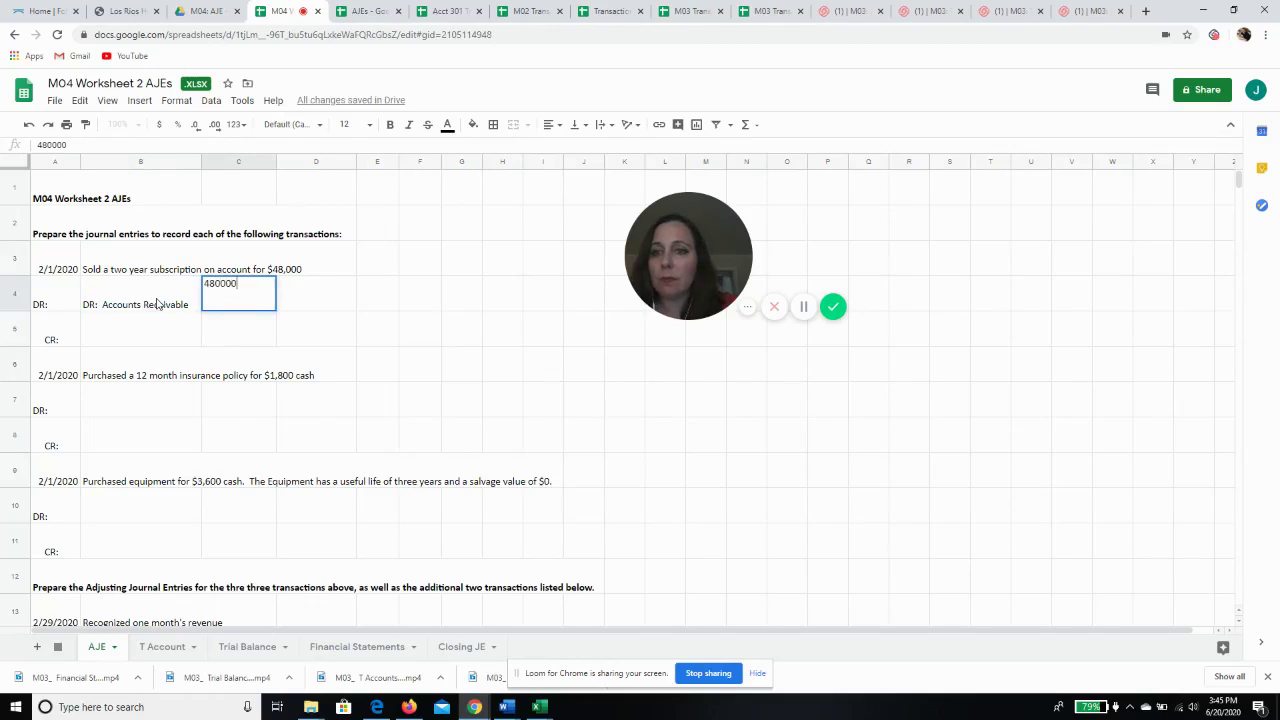
{"action": "key", "text": "BackSpace"}
{"action": "key", "text": "Return"}
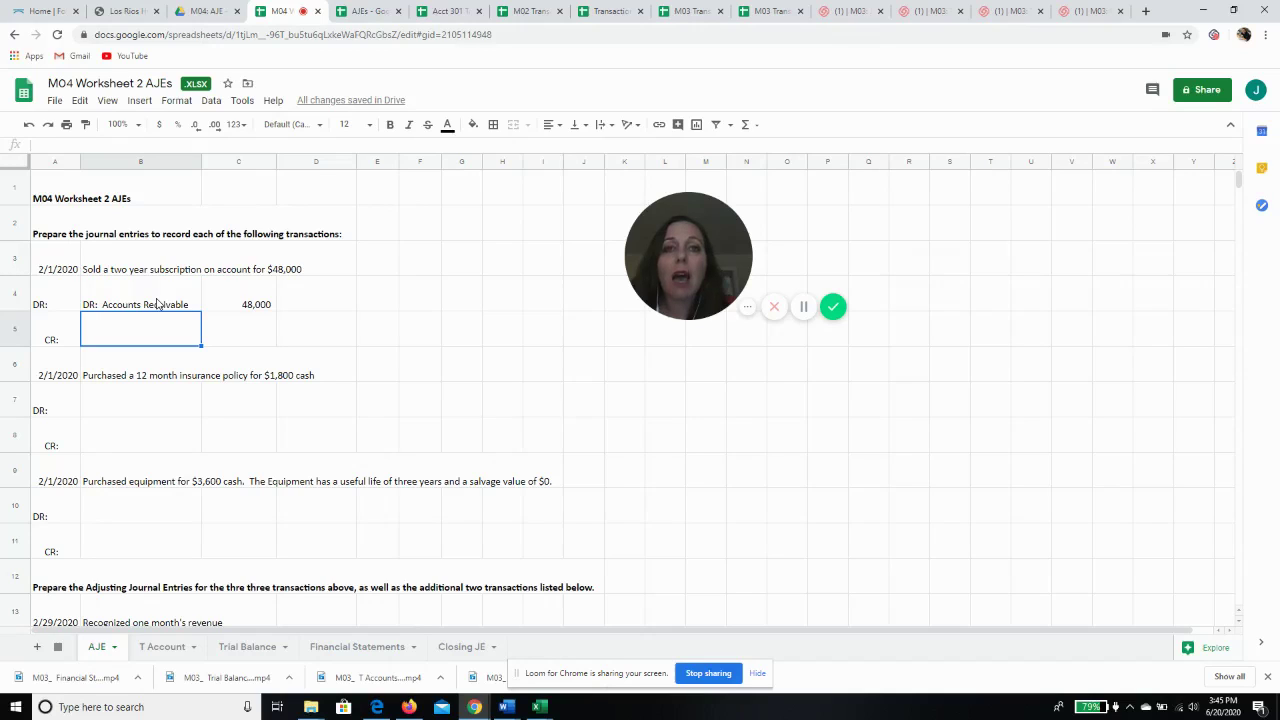
Enter the credit line for the subscription sale in row 5 as unearned revenue, with 48,000 in the credit column.
{"action": "type", "text": "unearned "}
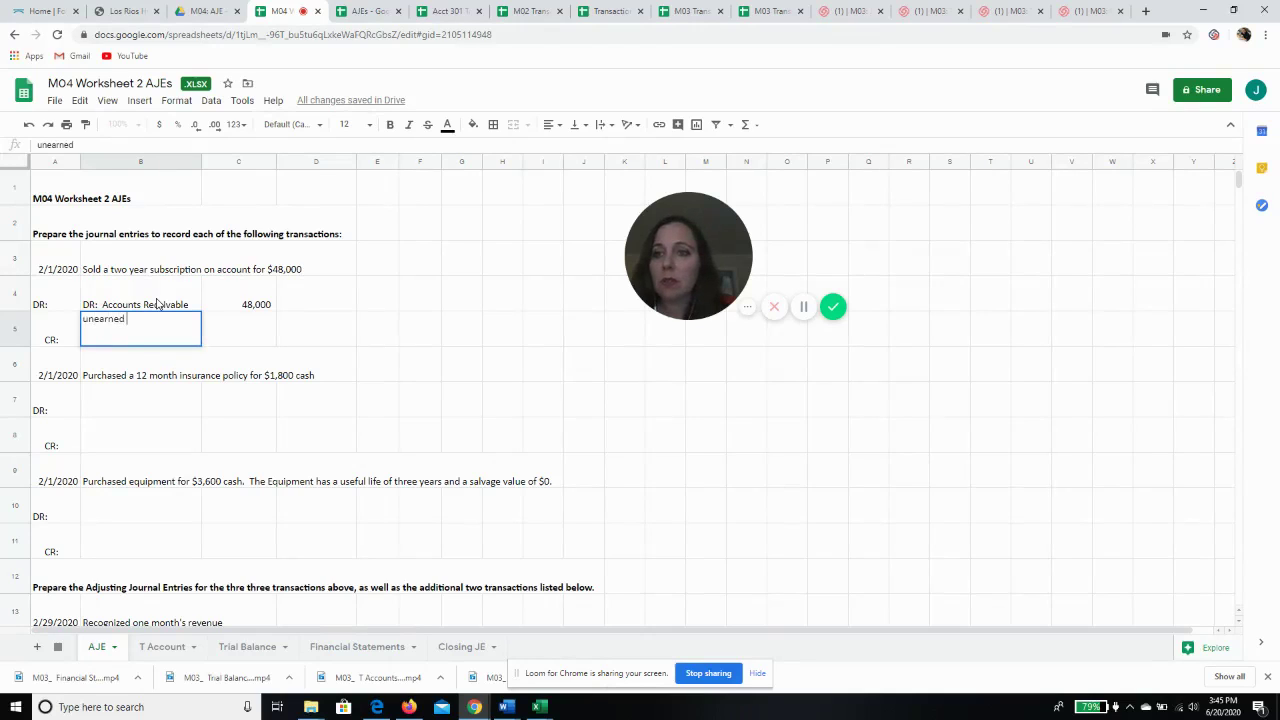
{"action": "type", "text": "REvenue"}
{"action": "key", "text": "Tab"}
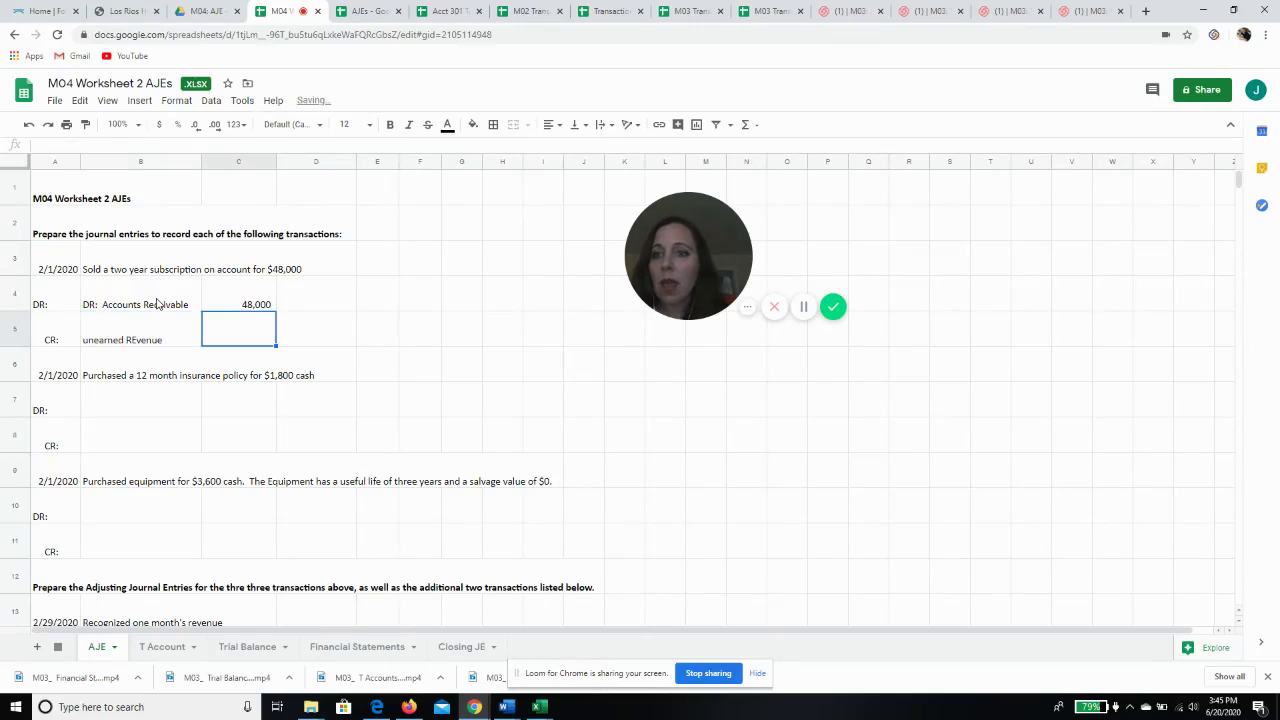
{"action": "key", "text": "Tab"}
{"action": "type", "text": "48"}
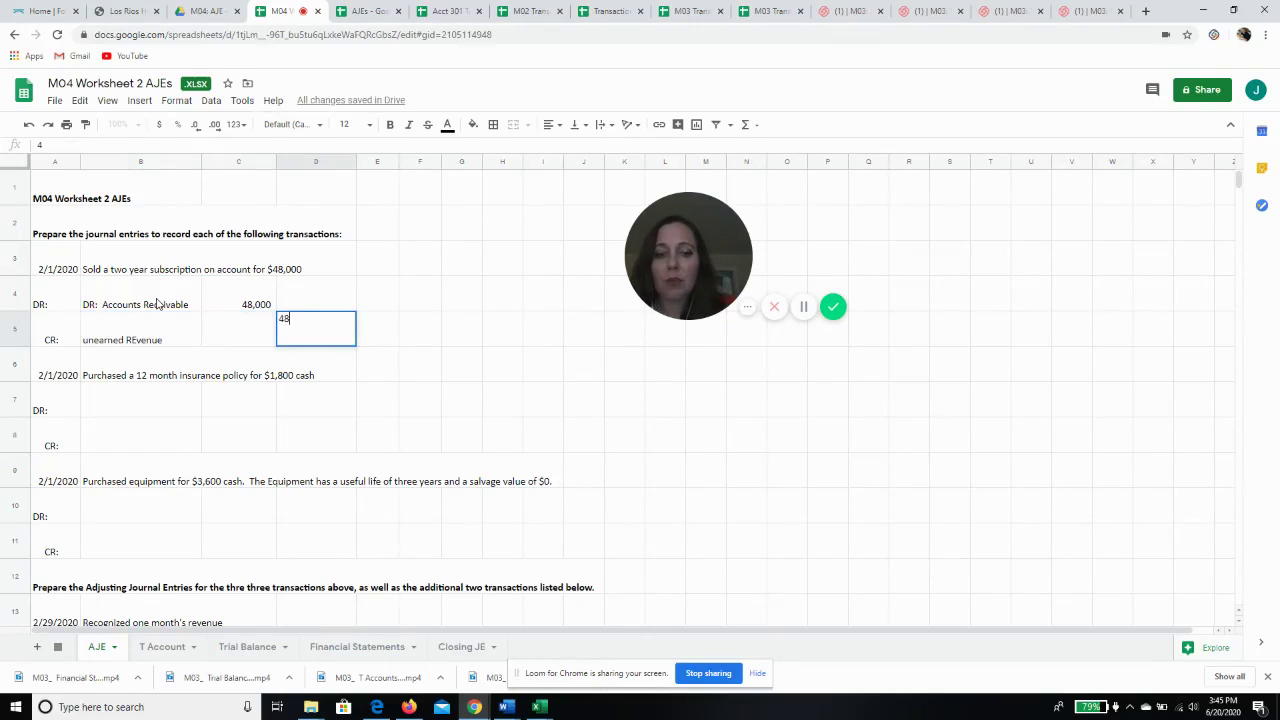
{"action": "type", "text": ",0000"}
{"action": "key", "text": "Return"}
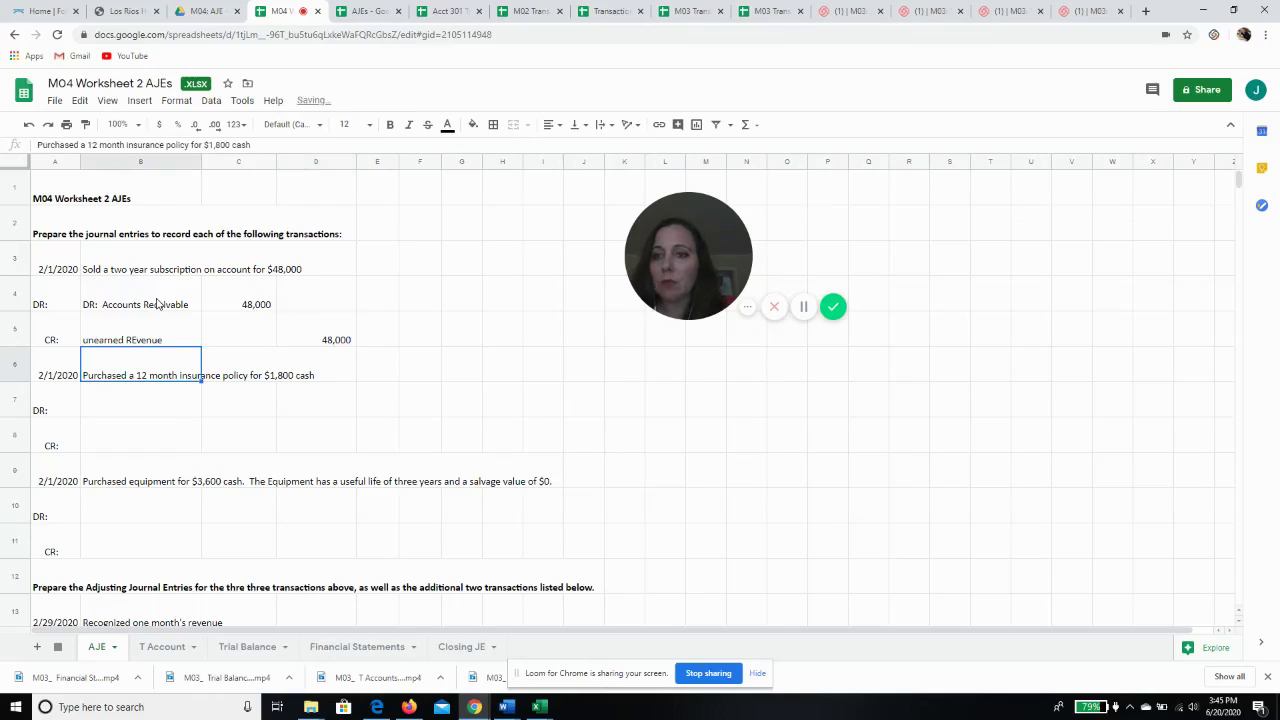
Correct the capitalization of the credit account name in cell B5 to "Unearned Revenue".
{"action": "key", "text": "Up"}
{"action": "type", "text": "Un"}
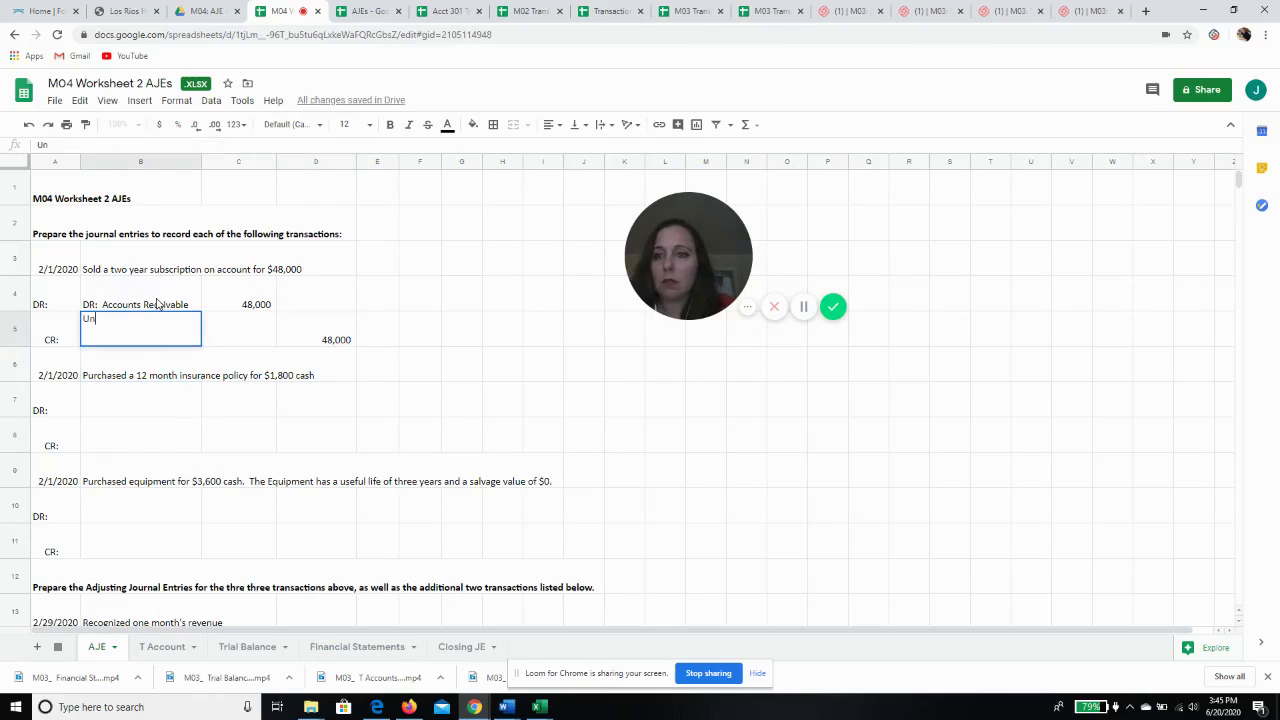
{"action": "type", "text": "earned REvenue"}
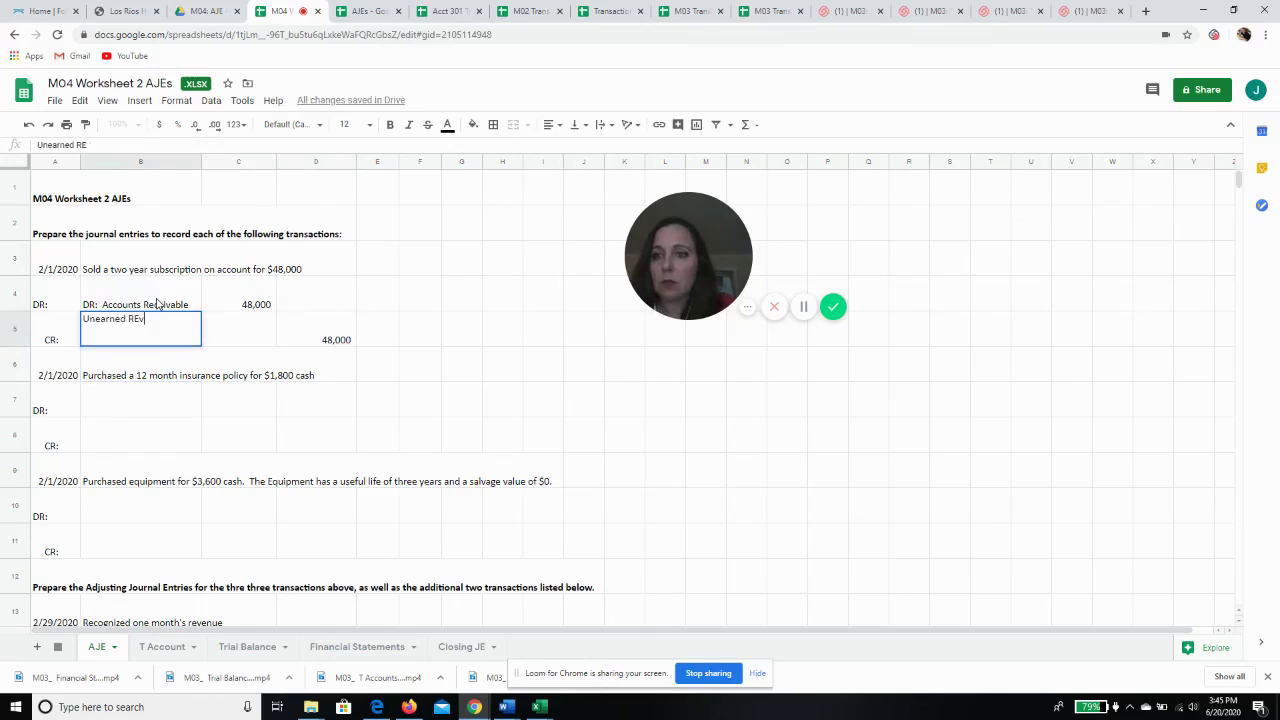
{"action": "key", "text": "BackSpace"}
{"action": "key", "text": "BackSpace"}
{"action": "key", "text": "BackSpace"}
{"action": "key", "text": "BackSpace"}
{"action": "key", "text": "BackSpace"}
{"action": "key", "text": "BackSpace"}
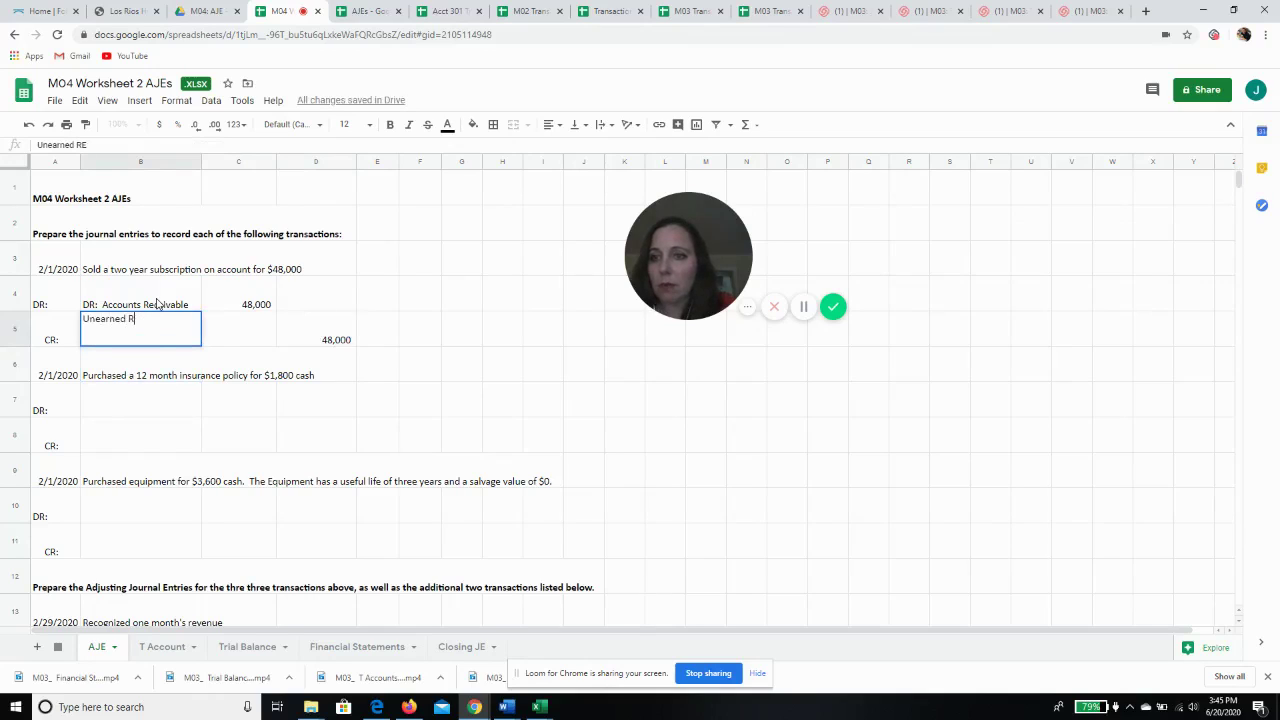
{"action": "type", "text": "evenue"}
{"action": "key", "text": "Return"}
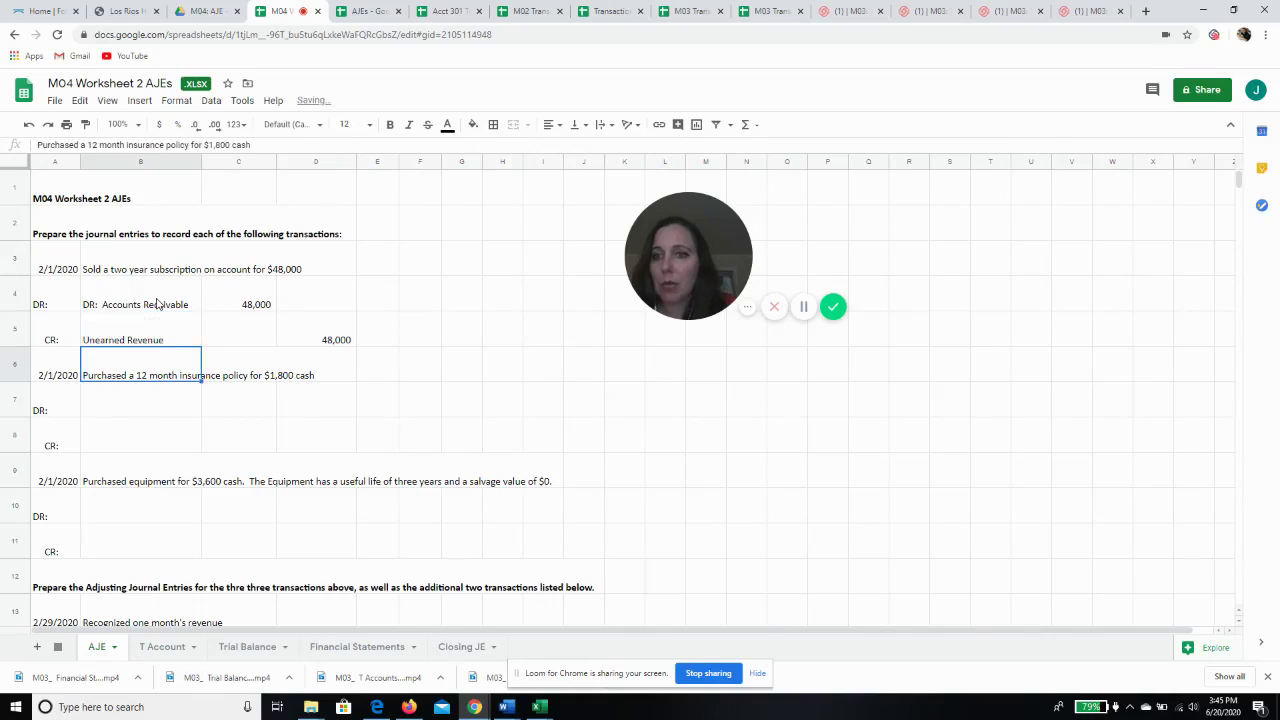
Enter the credit line for the insurance policy purchase in row 8 as Cash, with 1800 in the credit column.
{"action": "key", "text": "Return"}
{"action": "key", "text": "Return"}
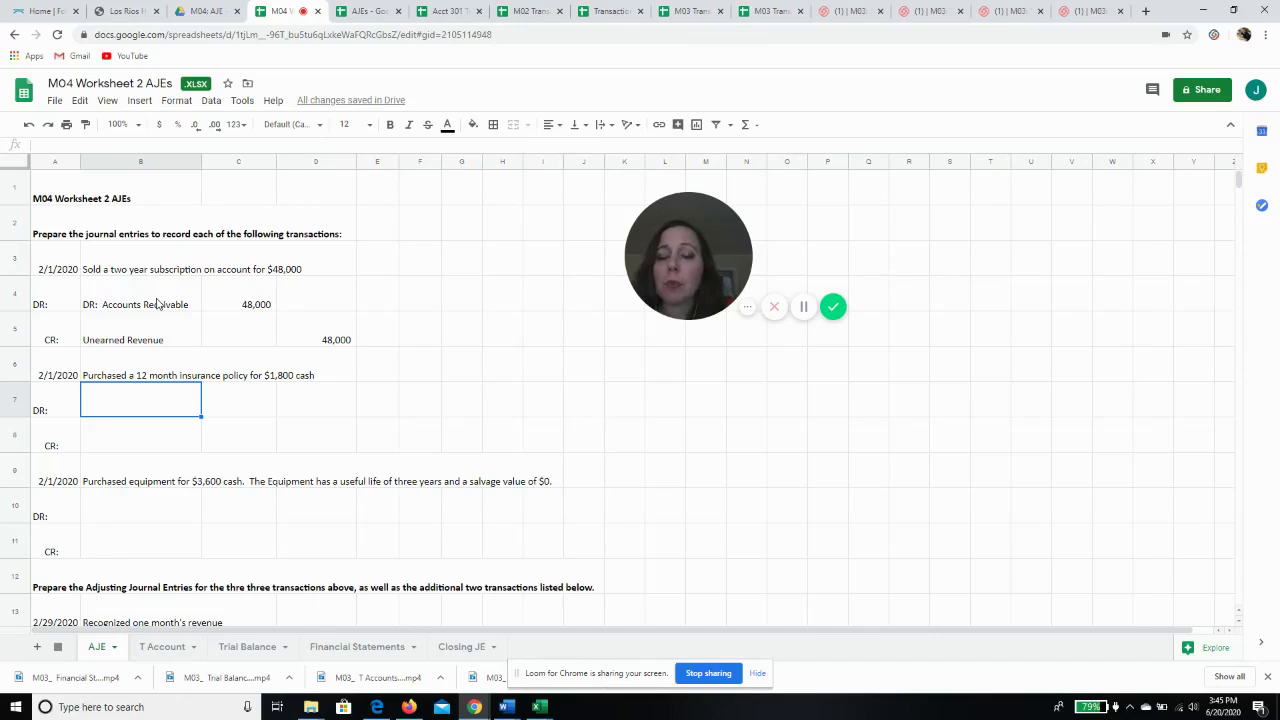
{"action": "key", "text": "Down"}
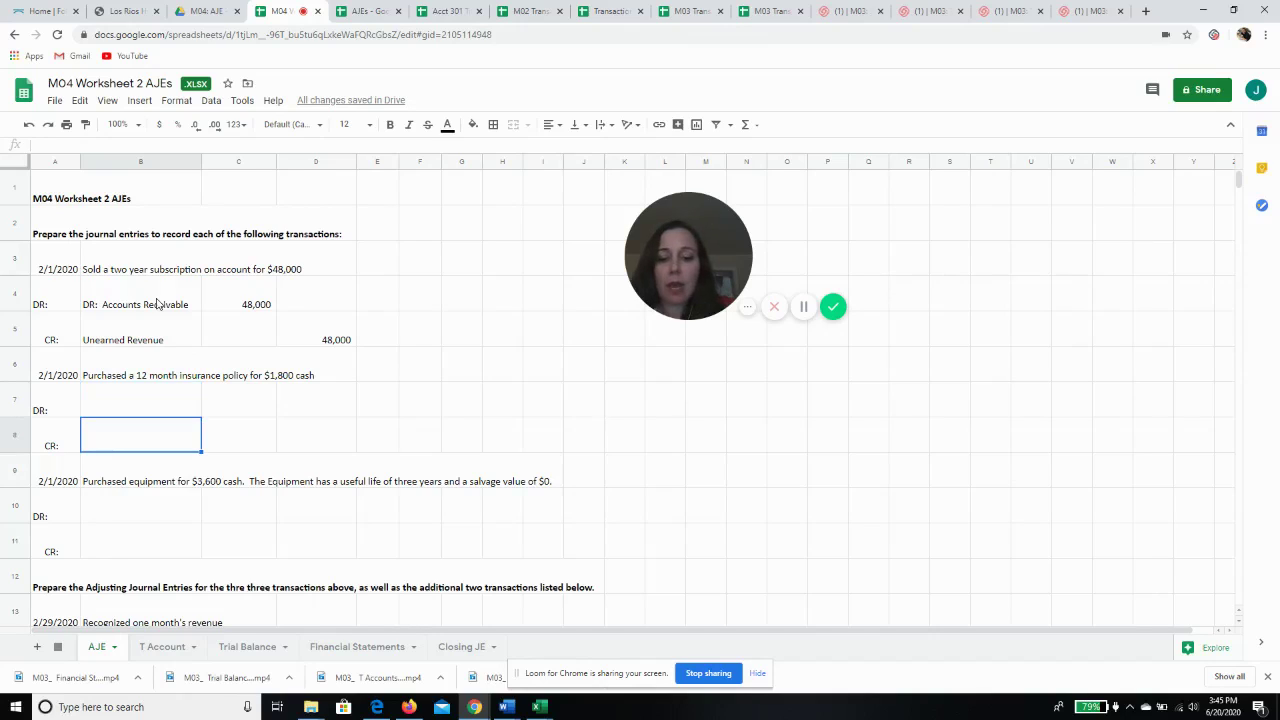
{"action": "type", "text": "Cash"}
{"action": "key", "text": "Tab"}
{"action": "key", "text": "Tab"}
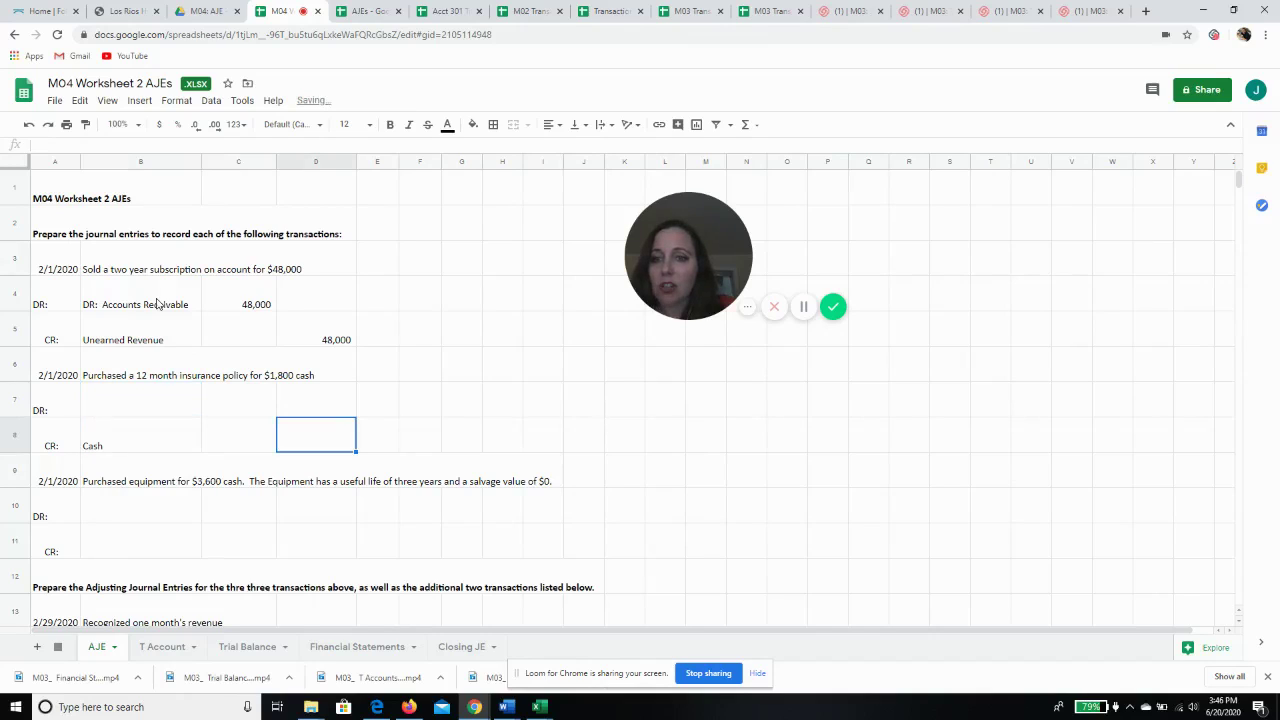
{"action": "type", "text": "12"}
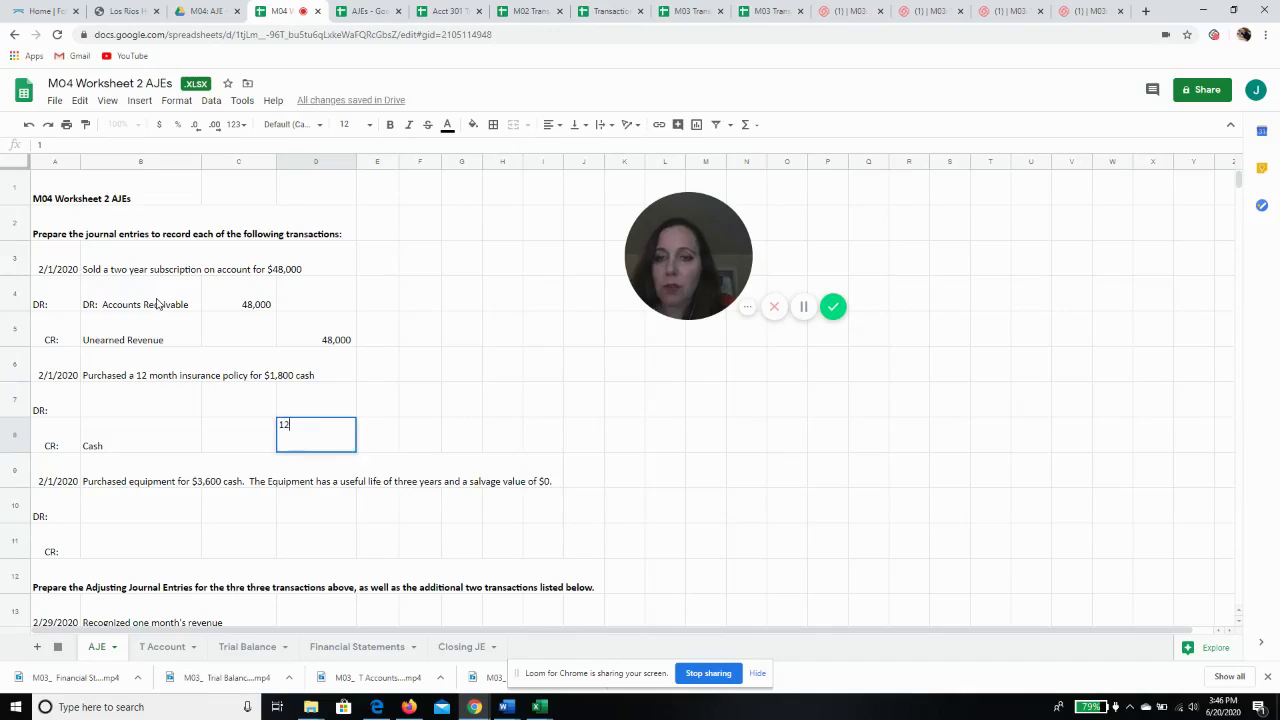
{"action": "key", "text": "BackSpace"}
{"action": "type", "text": "800"}
Enter the debit line for the insurance policy purchase in row 7 as "Prepaid Expense", with 1800 in the debit column.
{"action": "key", "text": "Up"}
{"action": "key", "text": "Left"}
{"action": "key", "text": "Left"}
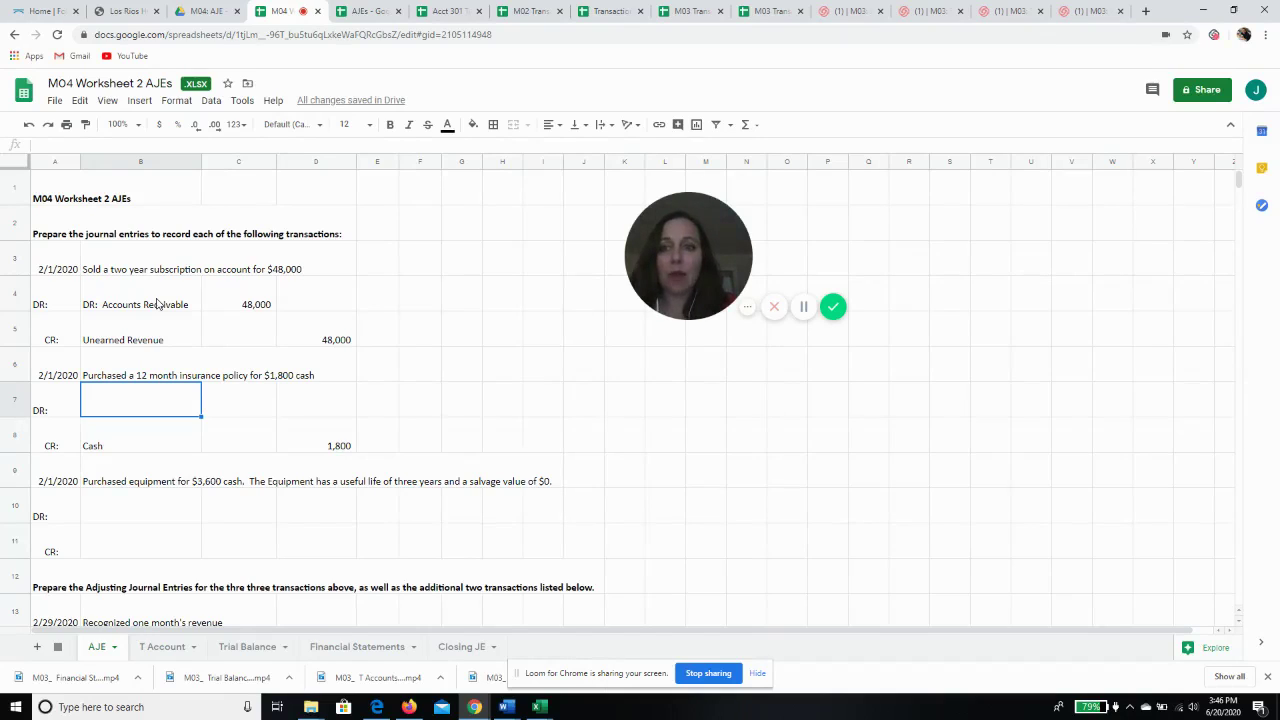
{"action": "type", "text": "Pre"}
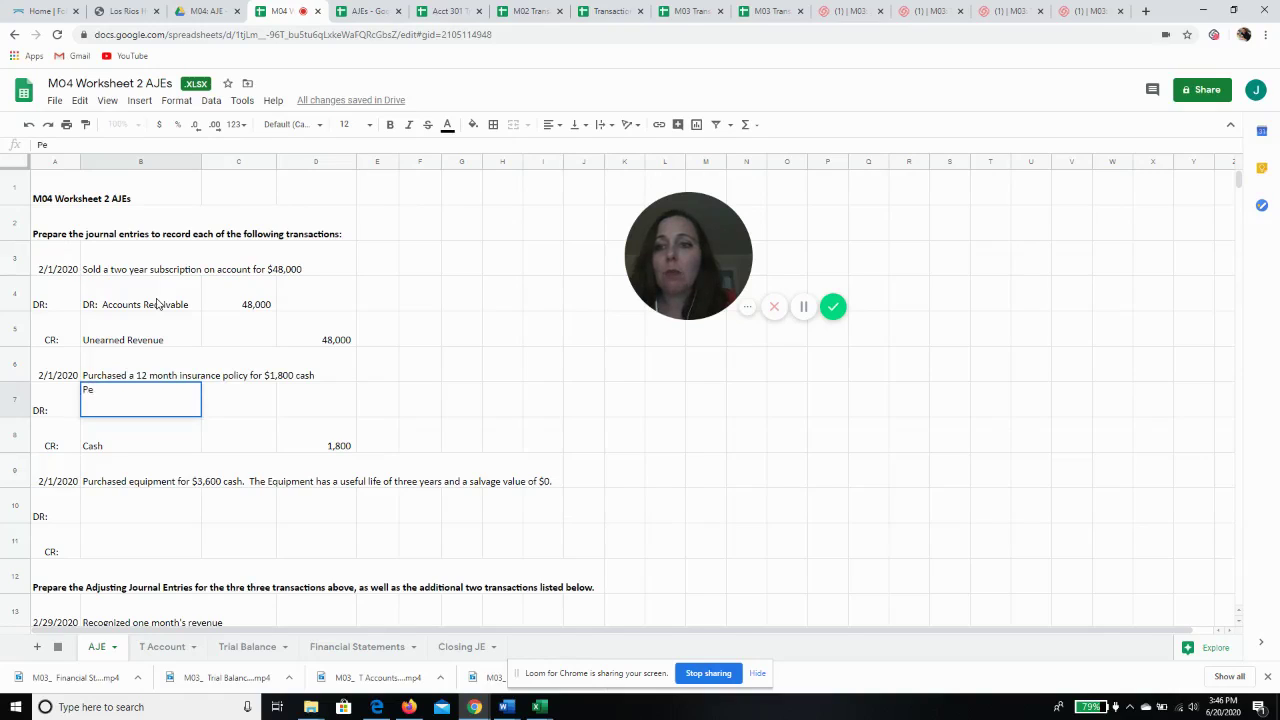
{"action": "type", "text": "paid Ex"}
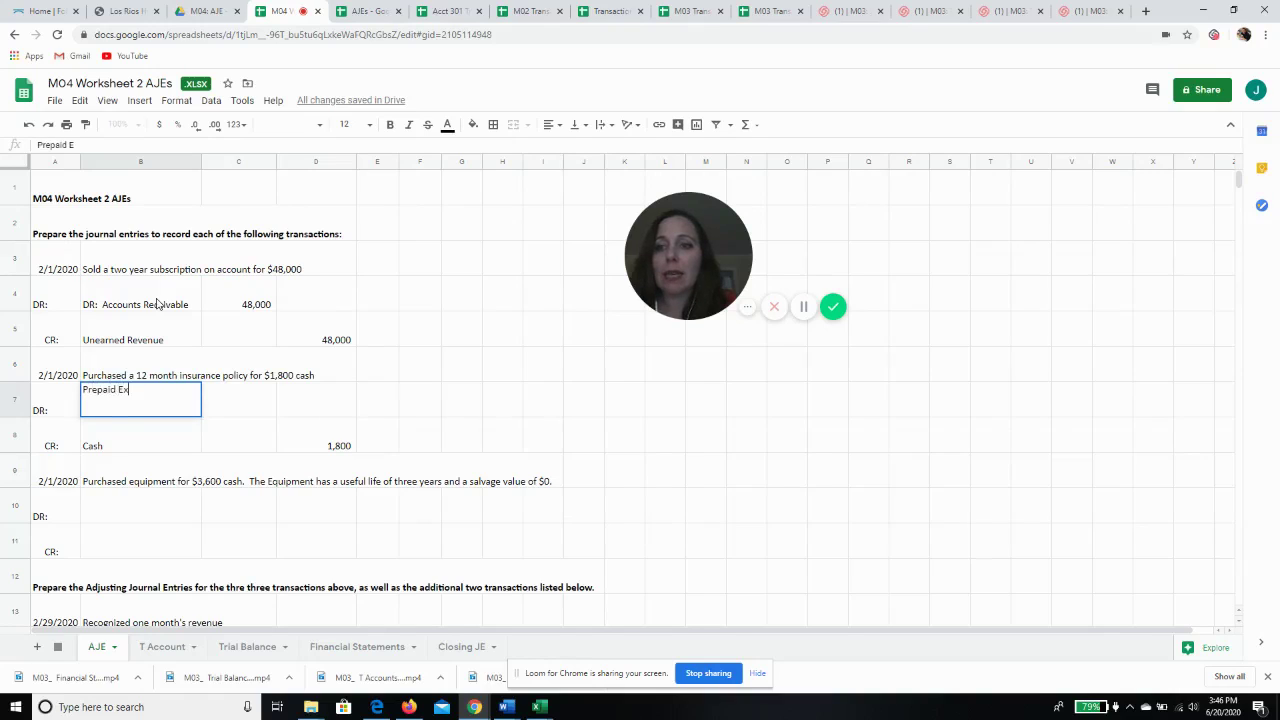
{"action": "type", "text": "pense - Insura"}
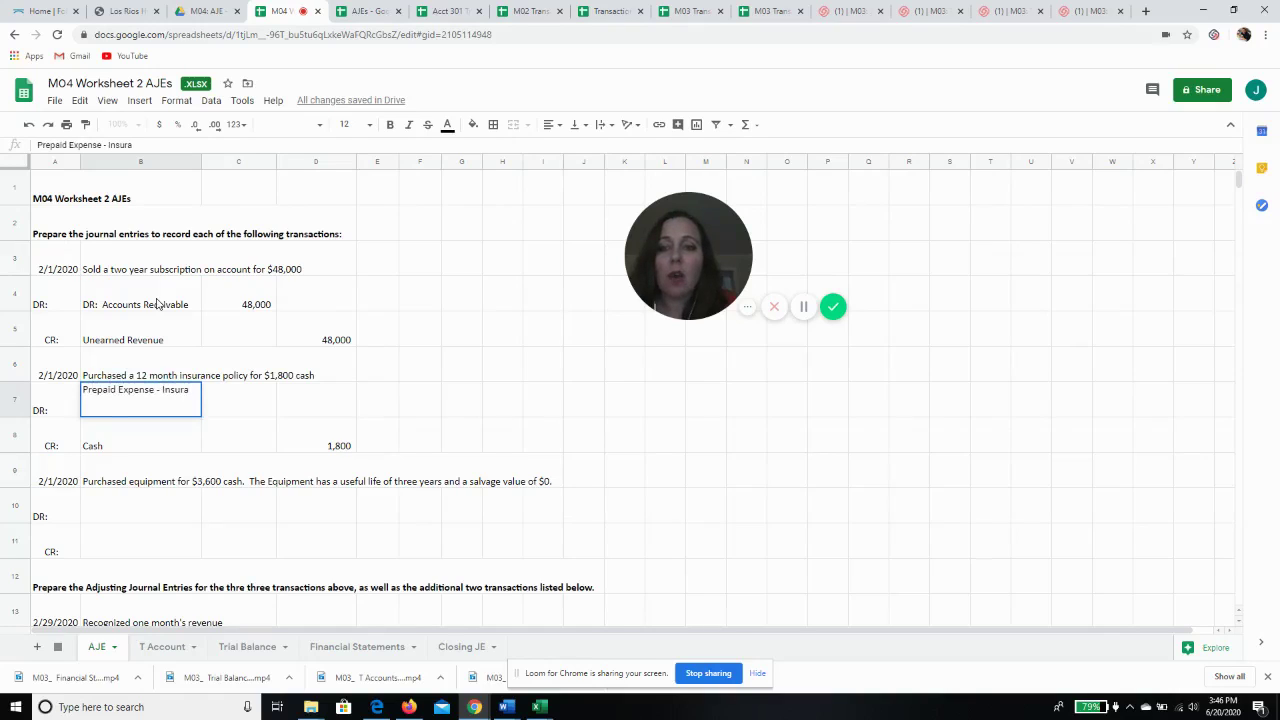
{"action": "type", "text": "nce"}
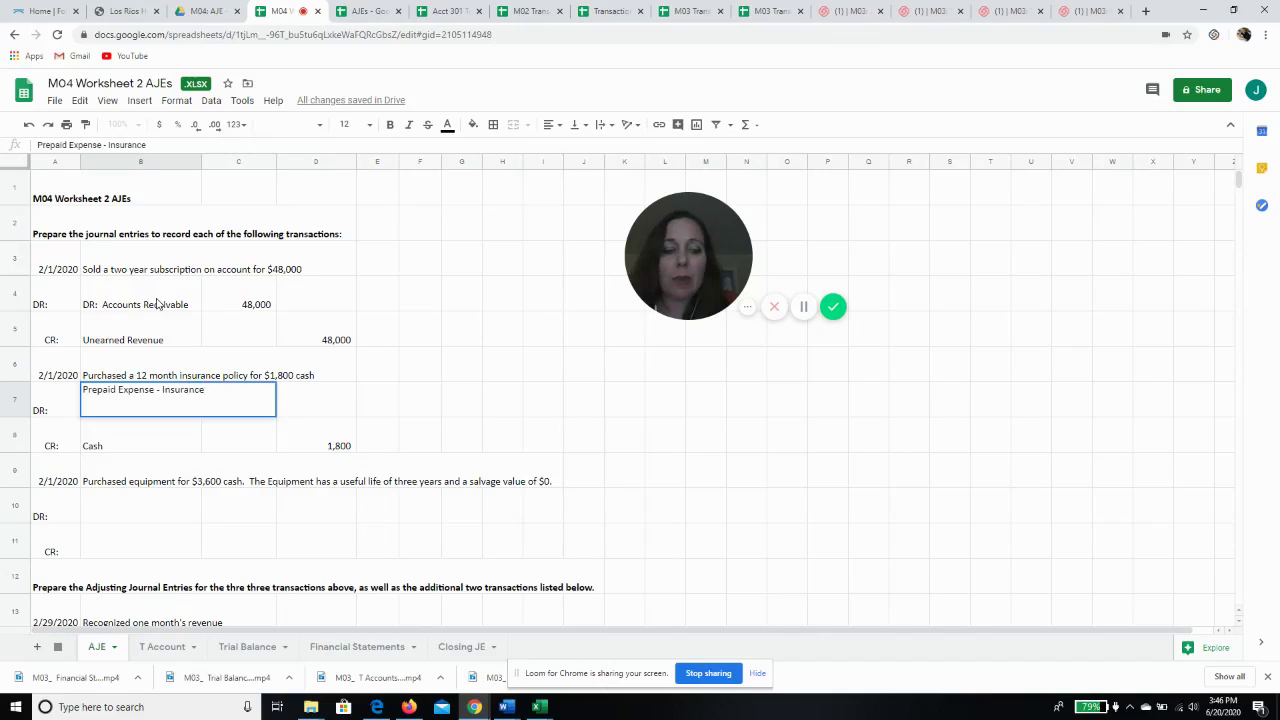
{"action": "key", "text": "BackSpace"}
{"action": "key", "text": "BackSpace"}
{"action": "key", "text": "BackSpace"}
{"action": "key", "text": "BackSpace"}
{"action": "key", "text": "BackSpace"}
{"action": "key", "text": "BackSpace"}
{"action": "key", "text": "BackSpace"}
{"action": "key", "text": "BackSpace"}
{"action": "key", "text": "BackSpace"}
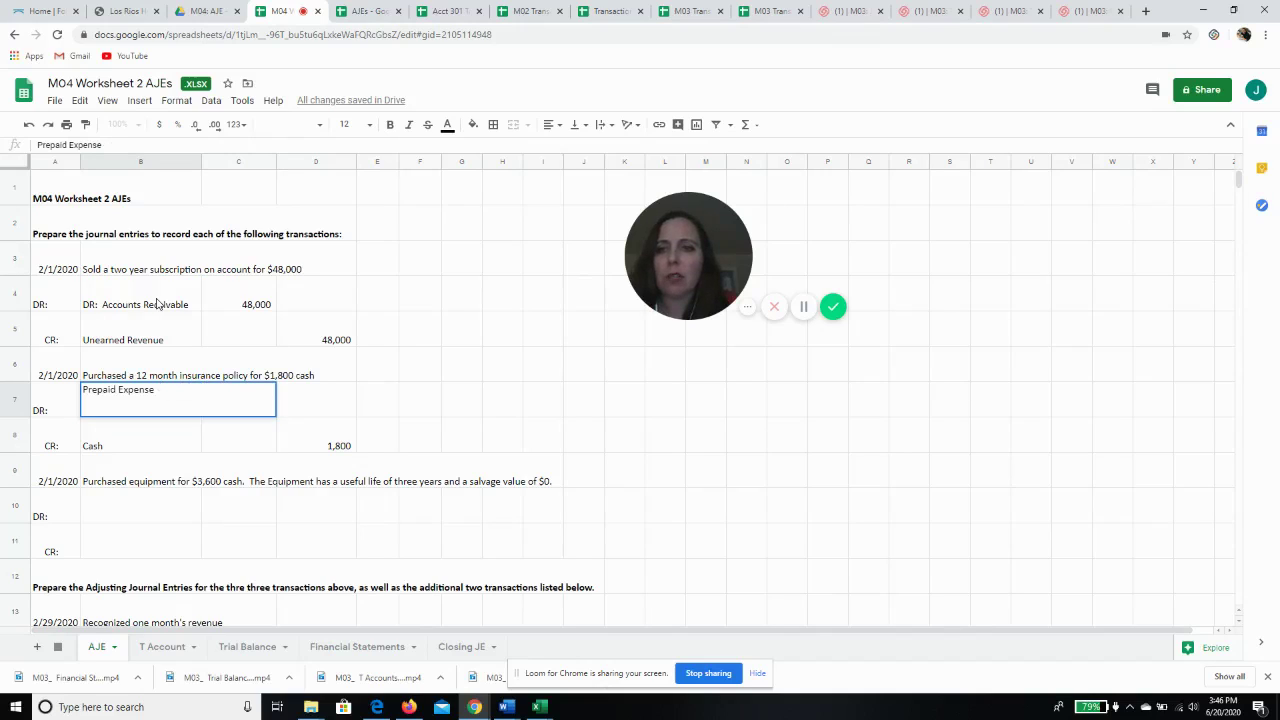
{"action": "key", "text": "Tab"}
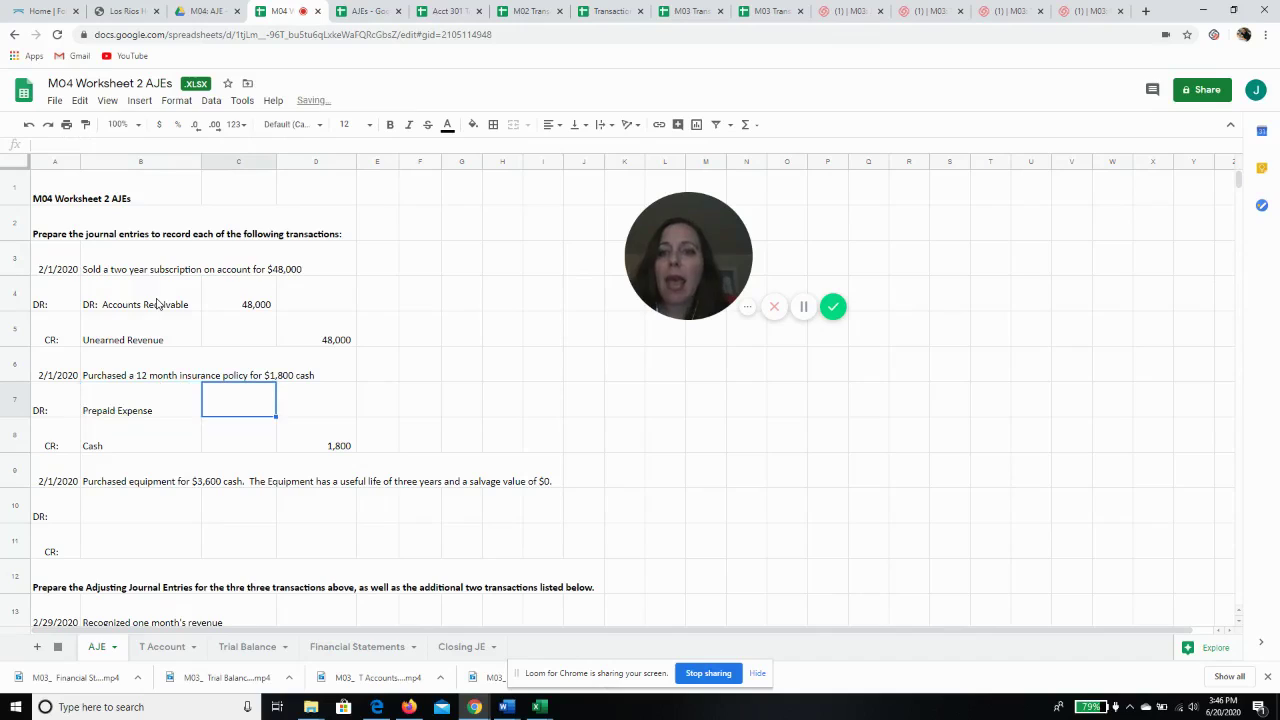
{"action": "type", "text": "1800"}
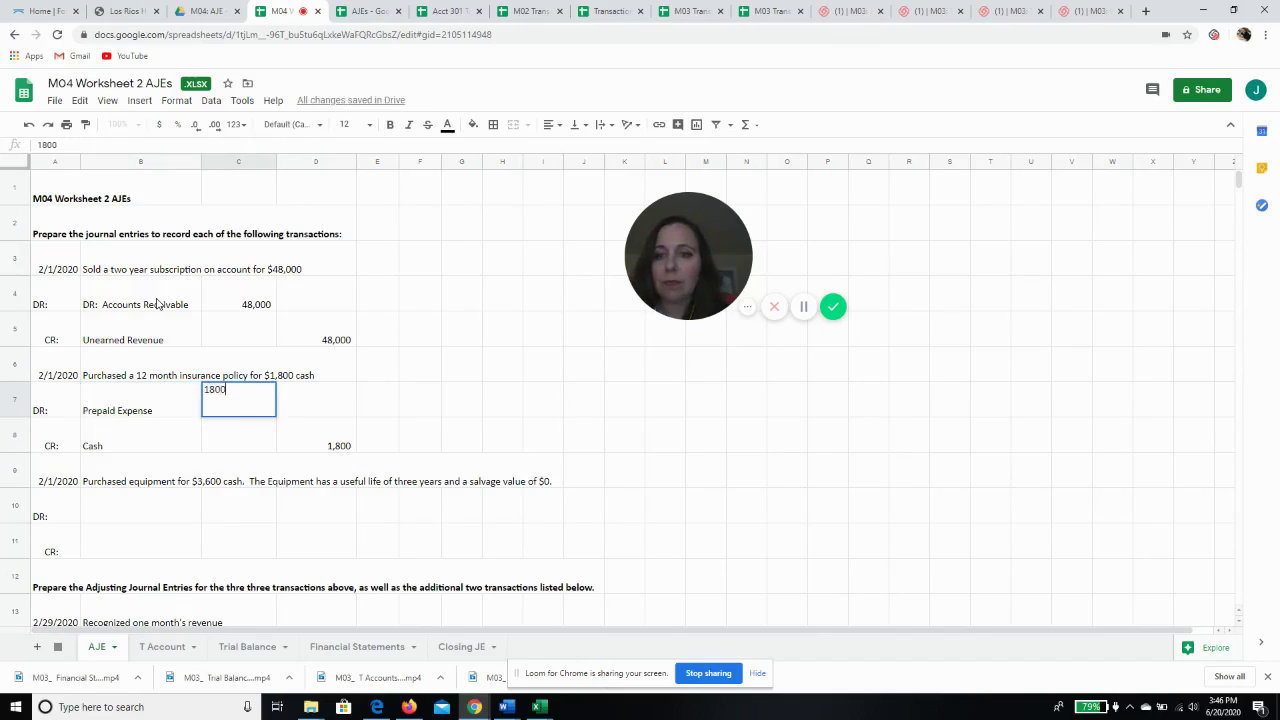
{"action": "key", "text": "Return"}
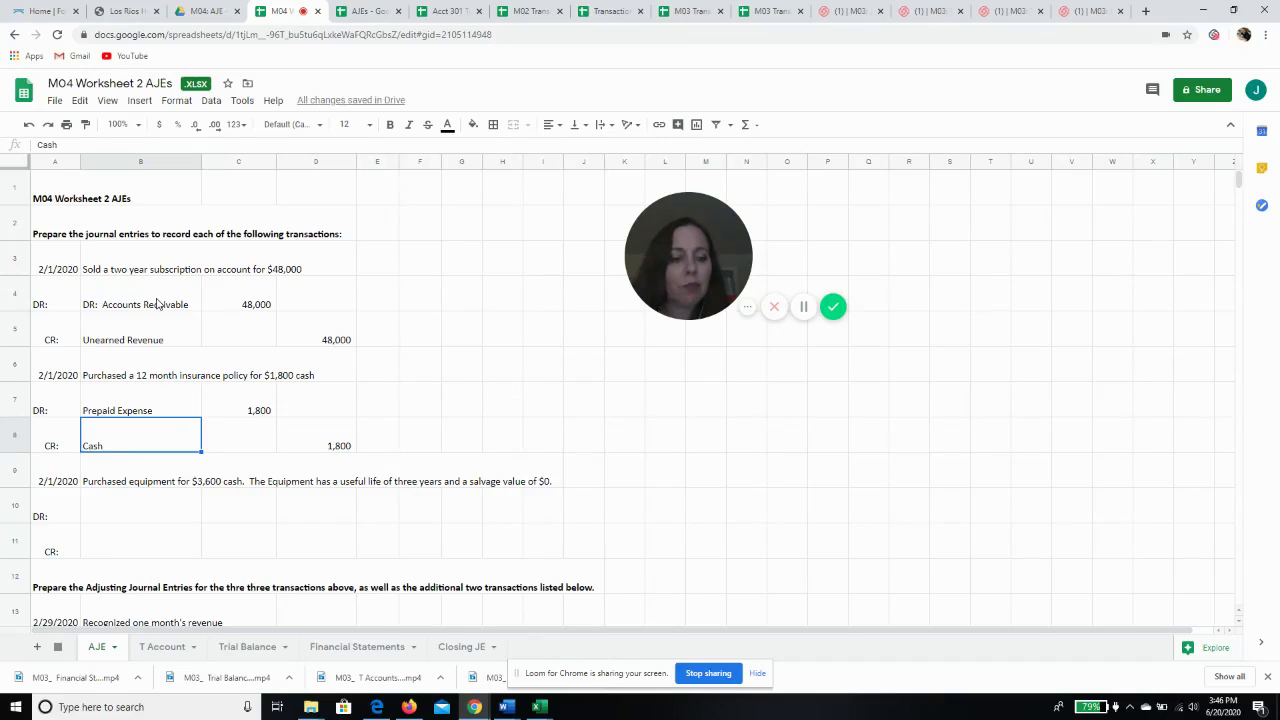
Enter the debit line for the equipment purchase in row 10 as Equipment, with 3600 in the debit column.
{"action": "key", "text": "Down"}
{"action": "key", "text": "Down"}
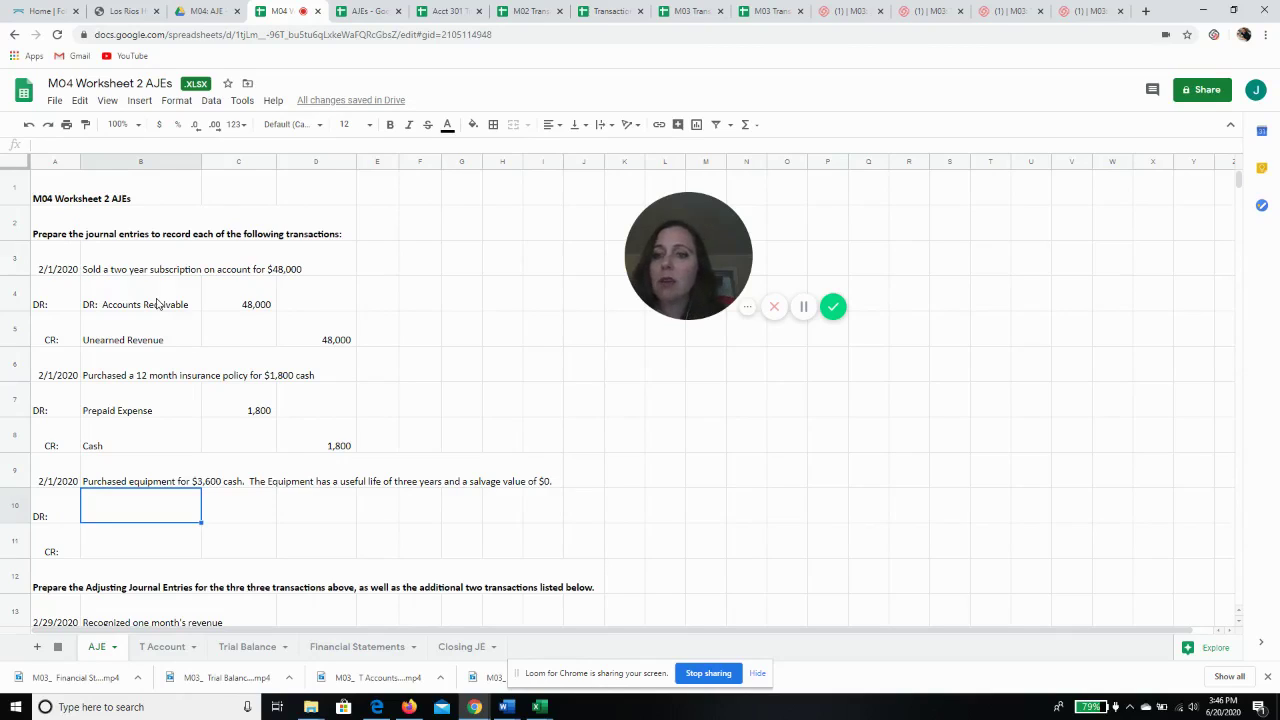
{"action": "type", "text": "Equipment"}
{"action": "key", "text": "Tab"}
{"action": "type", "text": "3600"}
{"action": "key", "text": "Return"}
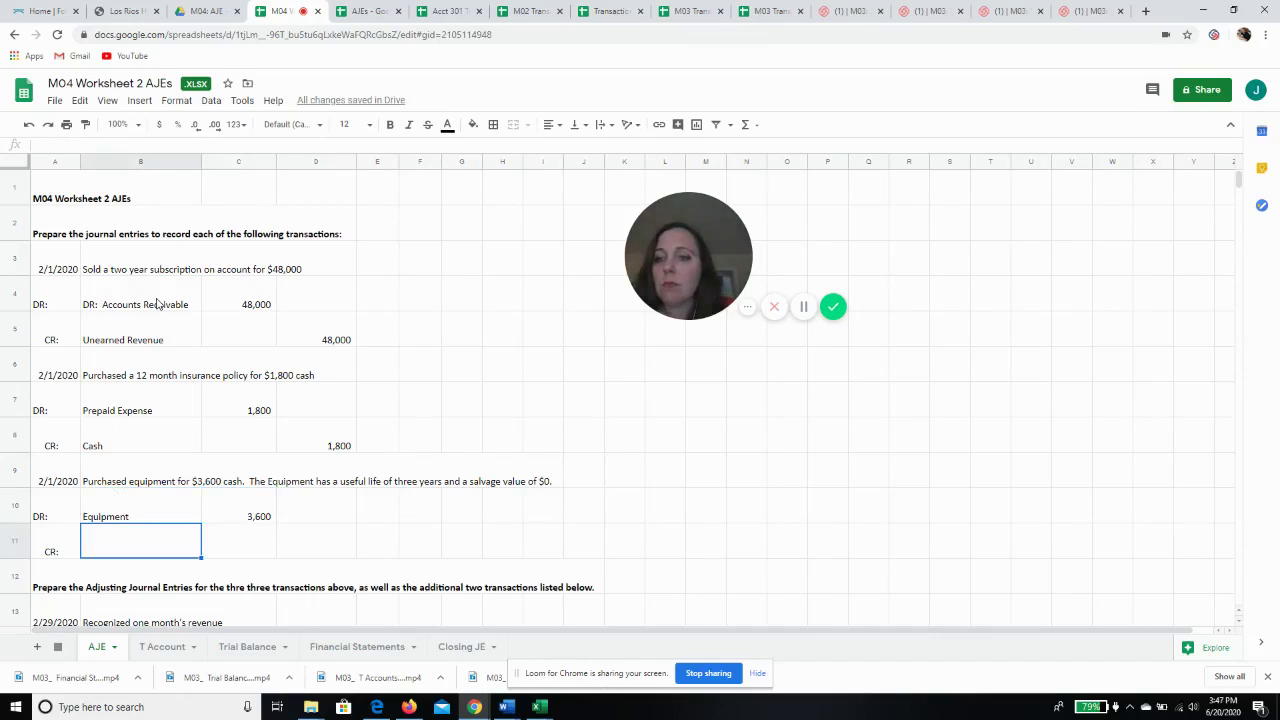
Enter the credit line for the equipment purchase in row 11 as Cash, with 3600 in the credit column.
{"action": "type", "text": "Cas"}
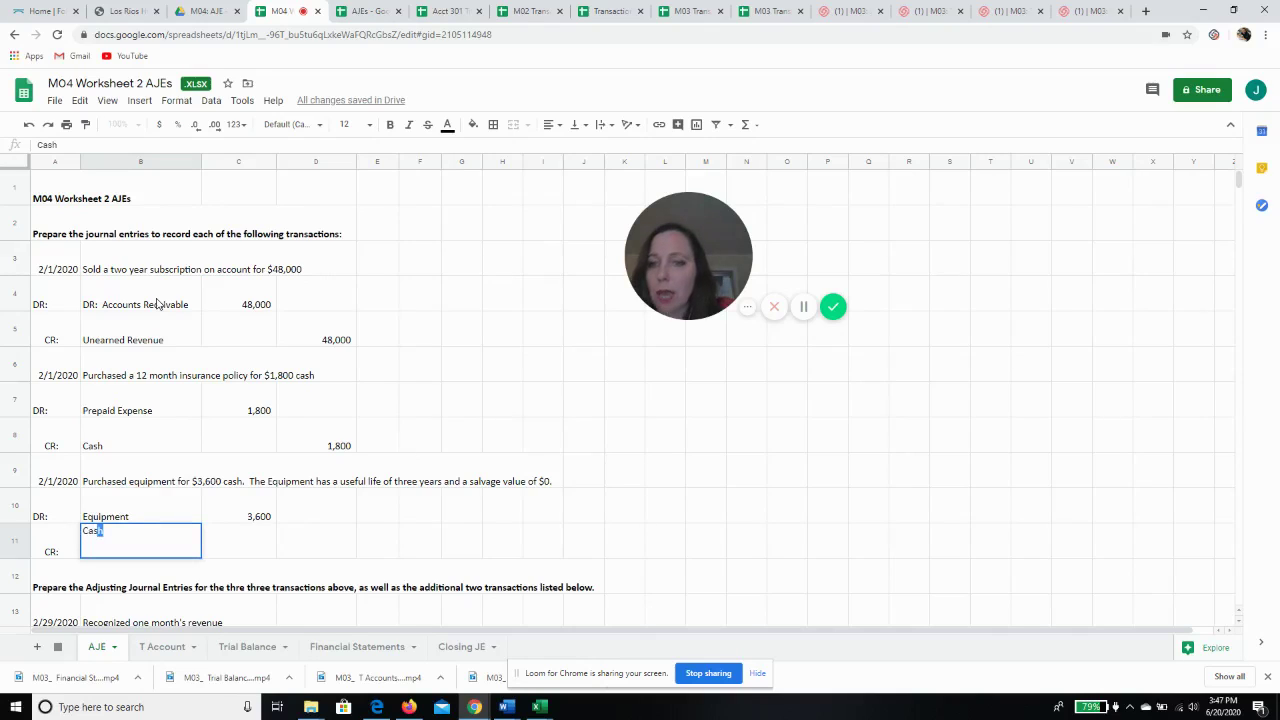
{"action": "type", "text": "h"}
{"action": "key", "text": "Tab"}
{"action": "key", "text": "Tab"}
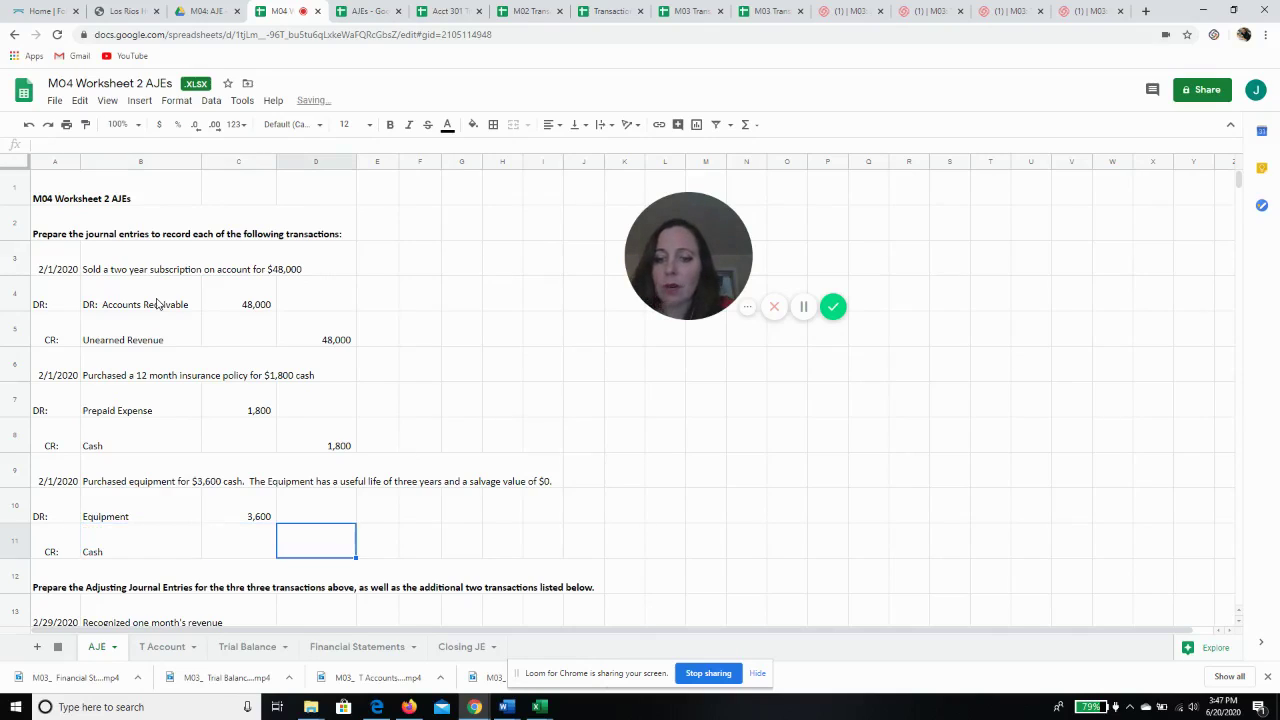
{"action": "type", "text": "3600"}
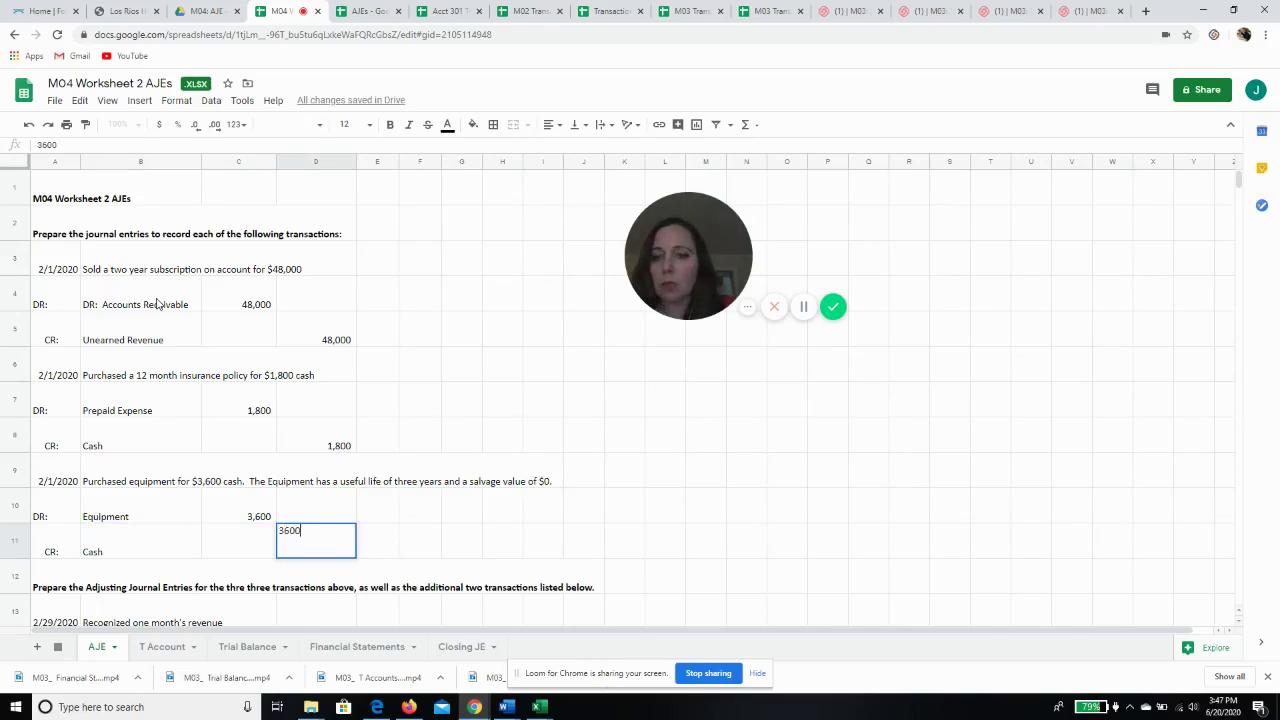
{"action": "key", "text": "Return"}
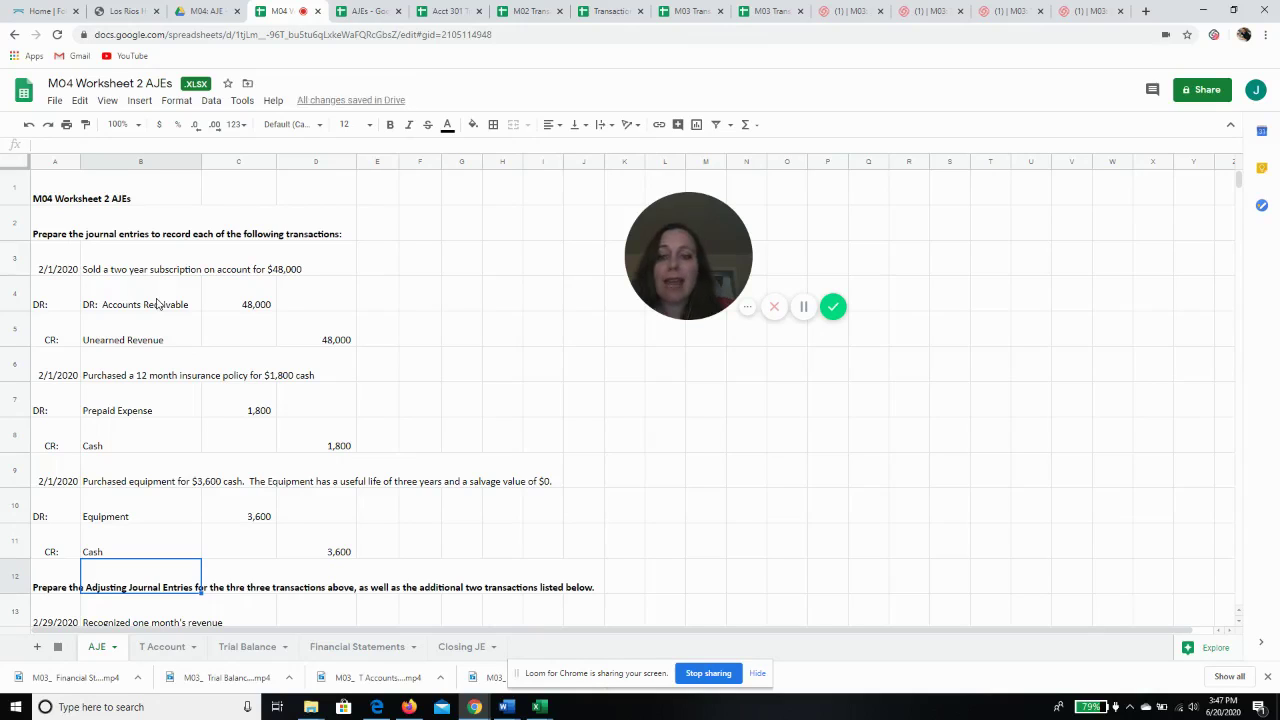
Review the 2/29/2020 adjusting-entry prompts for one month's revenue and one month's insurance expense.
{"action": "key", "text": "Down"}
{"action": "key", "text": "Down"}
{"action": "key", "text": "Down"}
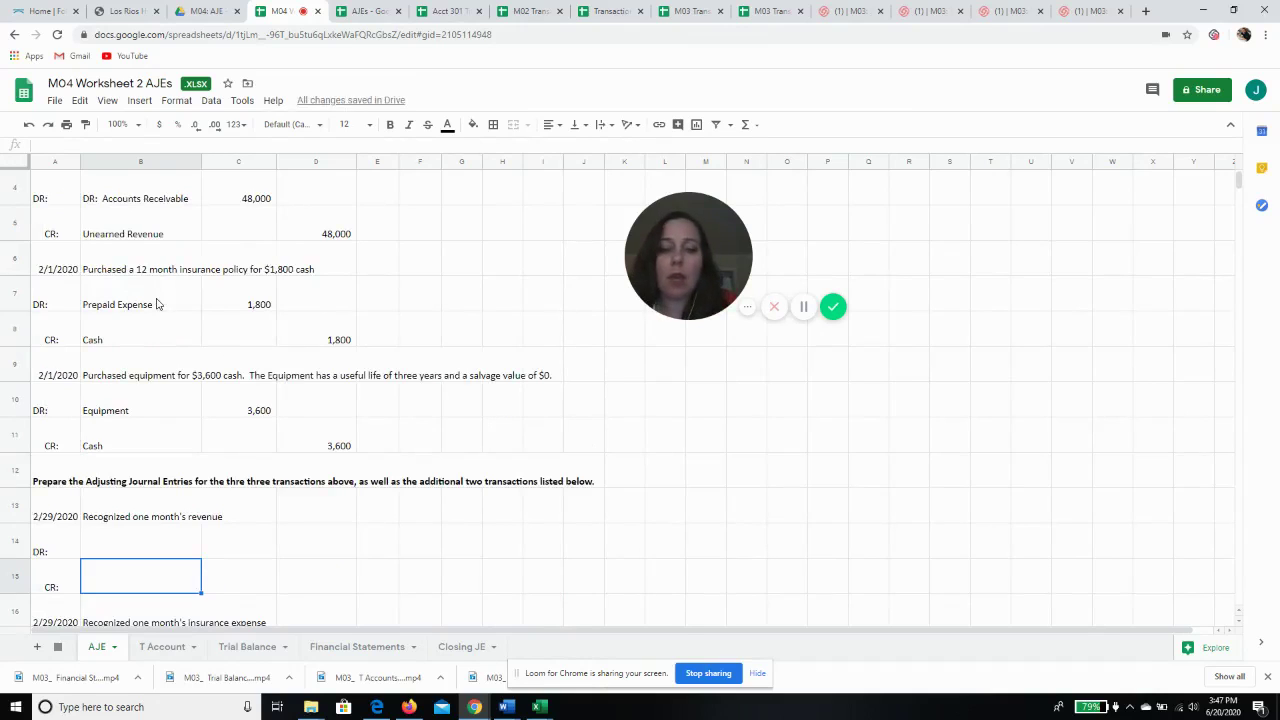
{"action": "key", "text": "Down"}
{"action": "key", "text": "Down"}
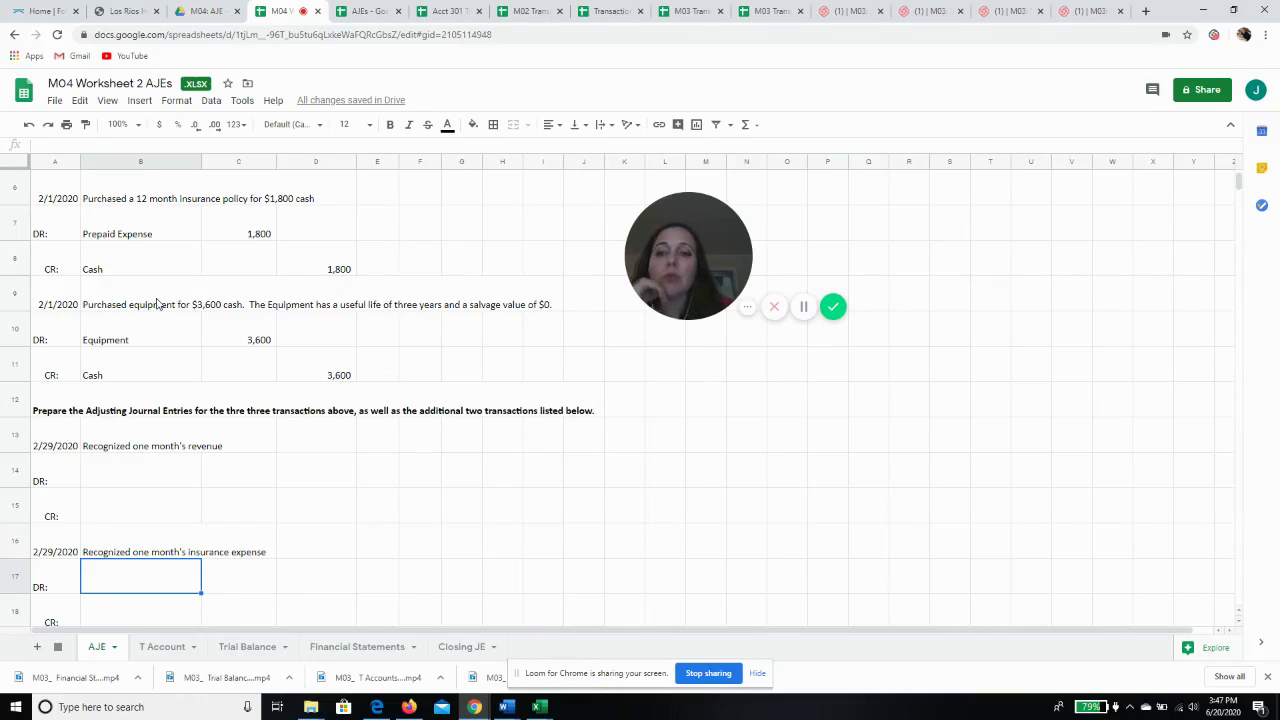
Calculate one month of the two-year subscription revenue in F4 with the formula +48000/24.
{"action": "key", "text": "Up"}
{"action": "key", "text": "Up"}
{"action": "key", "text": "Up"}
{"action": "key", "text": "Up"}
{"action": "key", "text": "Up"}
{"action": "key", "text": "Up"}
{"action": "key", "text": "Up"}
{"action": "key", "text": "Up"}
{"action": "key", "text": "Up"}
{"action": "key", "text": "Up"}
{"action": "key", "text": "Up"}
{"action": "key", "text": "Up"}
{"action": "key", "text": "Up"}
{"action": "key", "text": "Up"}
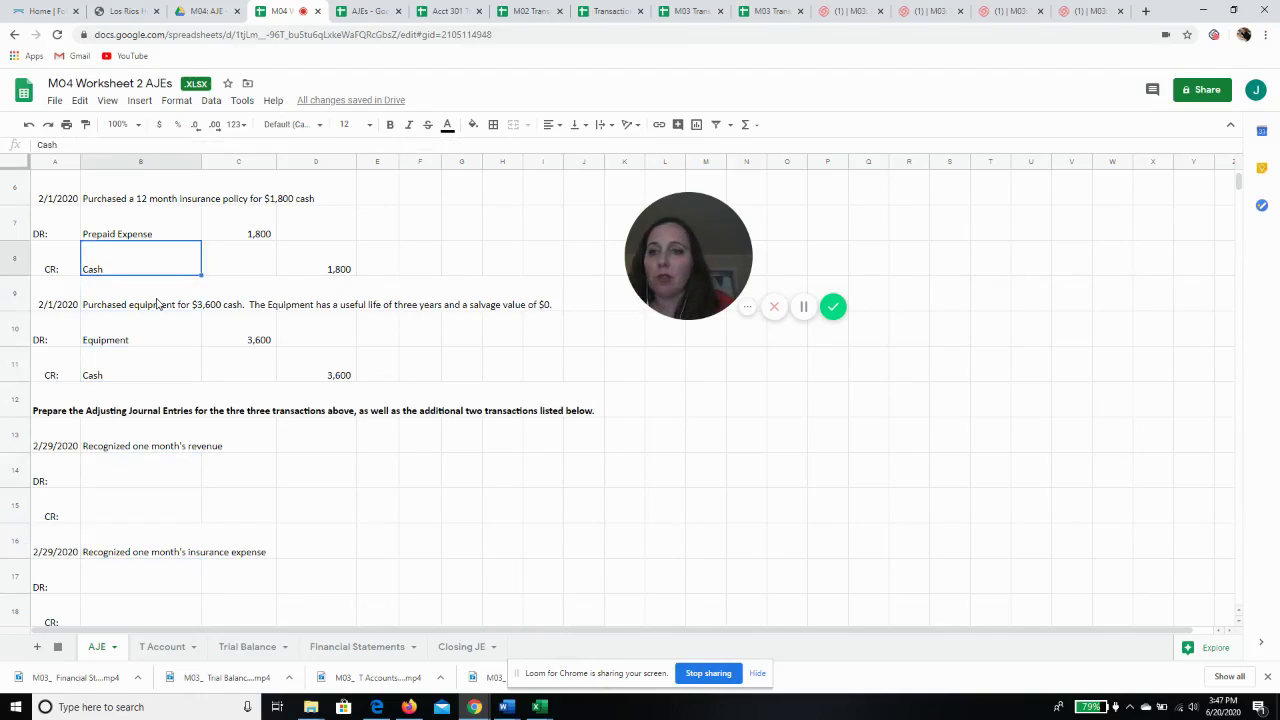
{"action": "key", "text": "Up"}
{"action": "key", "text": "Down"}
{"action": "key", "text": "Down"}
{"action": "key", "text": "Down"}
{"action": "key", "text": "Up"}
{"action": "key", "text": "Right"}
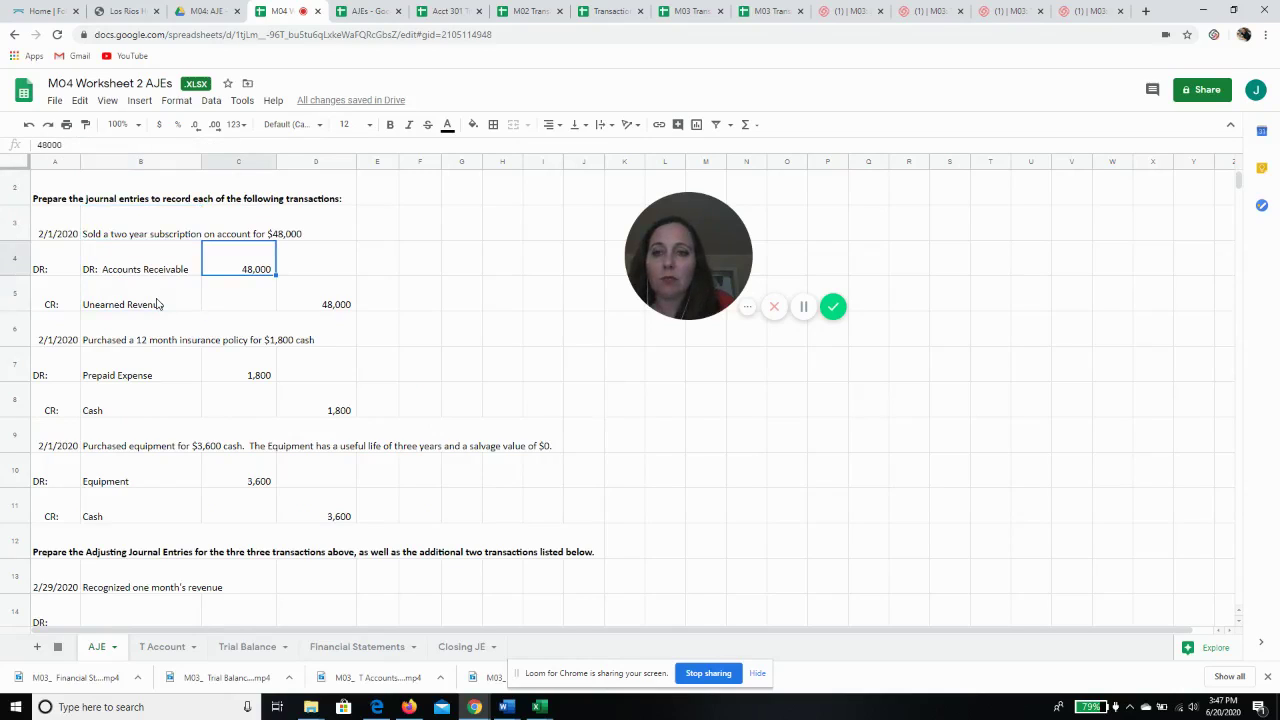
{"action": "key", "text": "Right"}
{"action": "key", "text": "Right"}
{"action": "key", "text": "Right"}
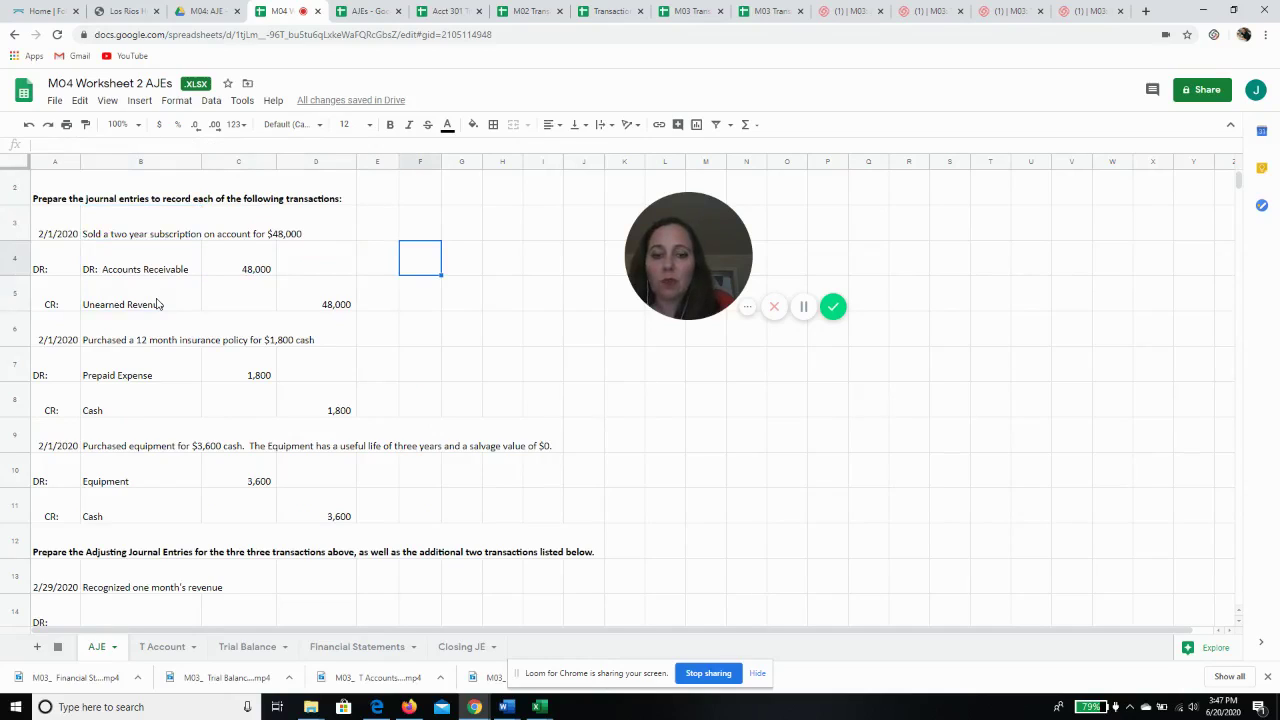
{"action": "type", "text": "+48"}
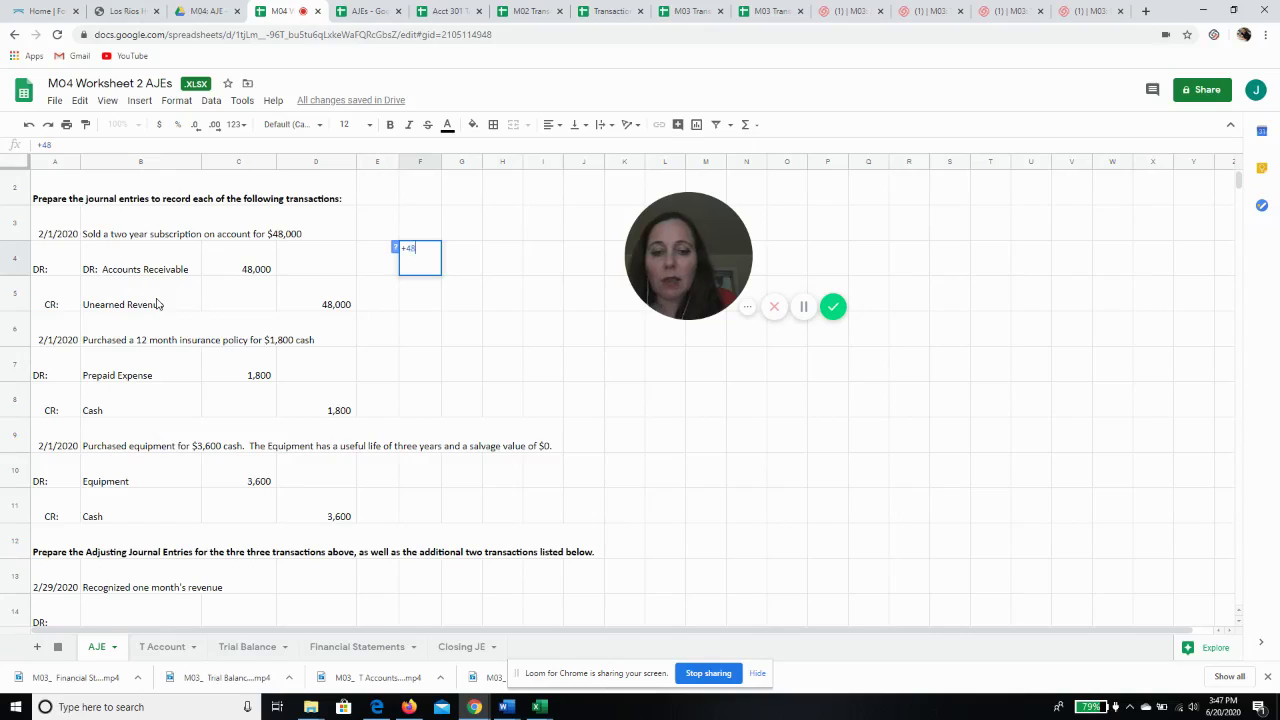
{"action": "type", "text": "000"}
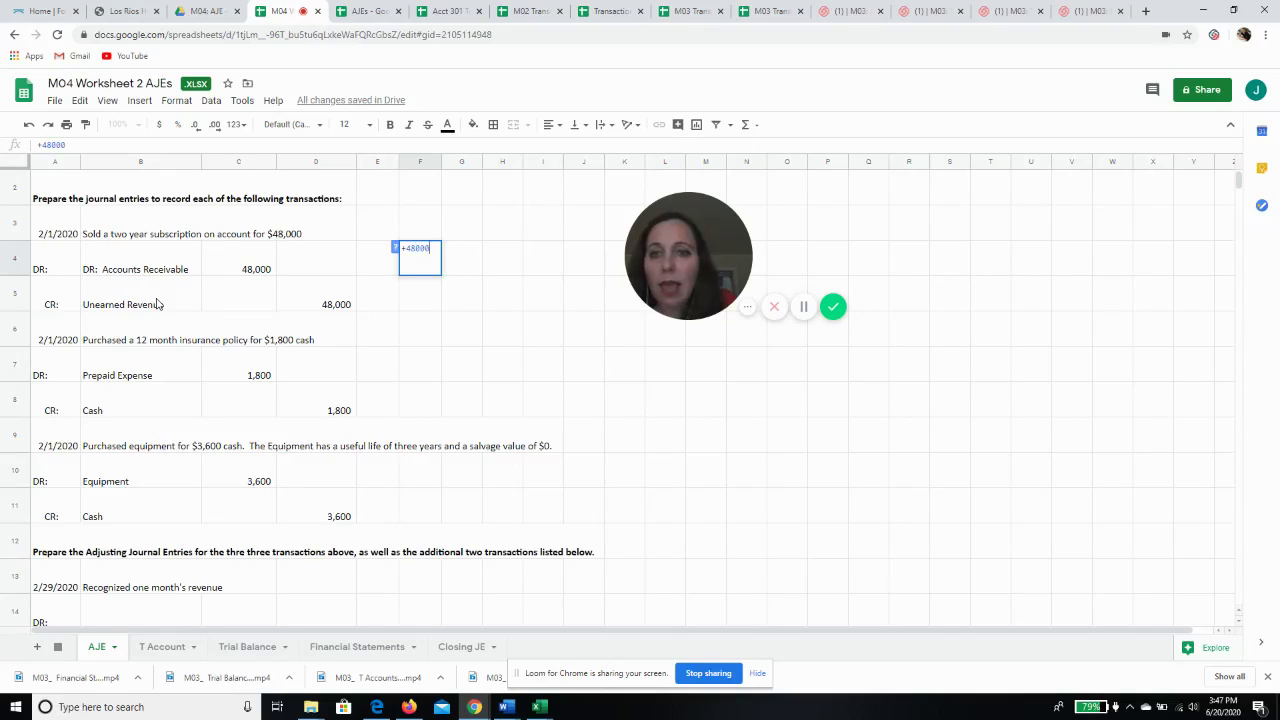
{"action": "type", "text": "/"}
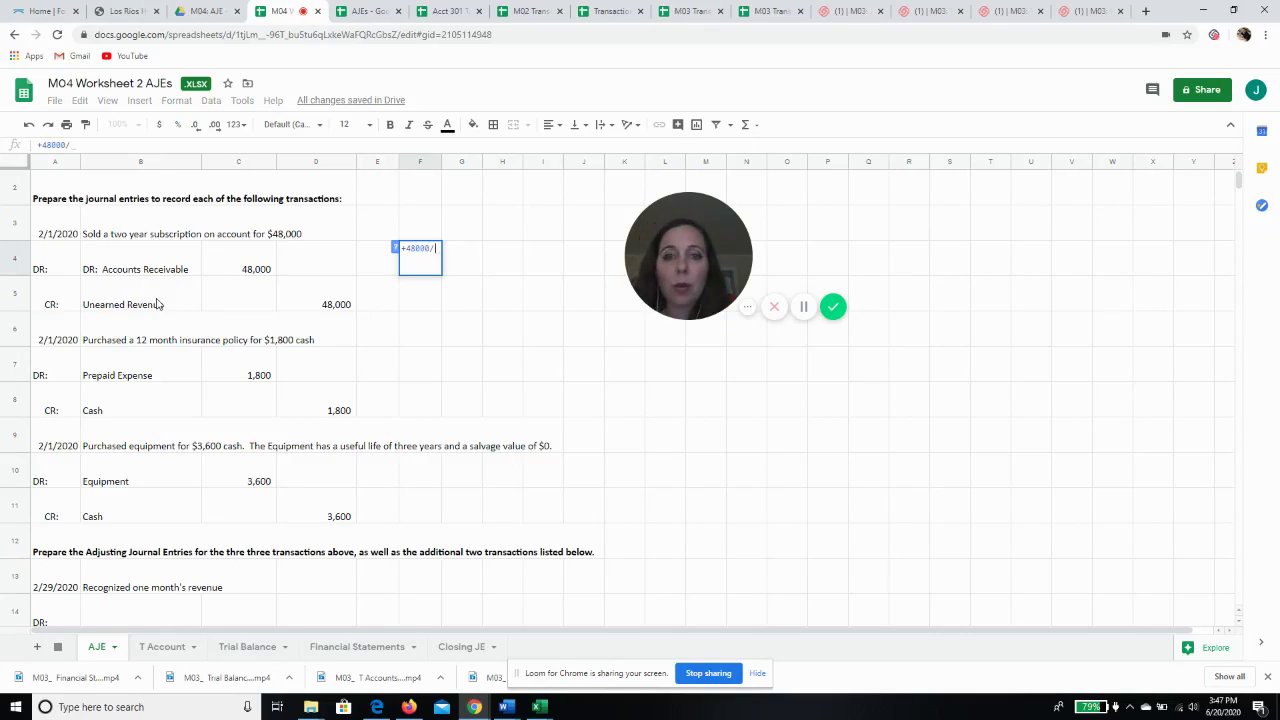
{"action": "key", "text": "BackSpace"}
{"action": "type", "text": "/24"}
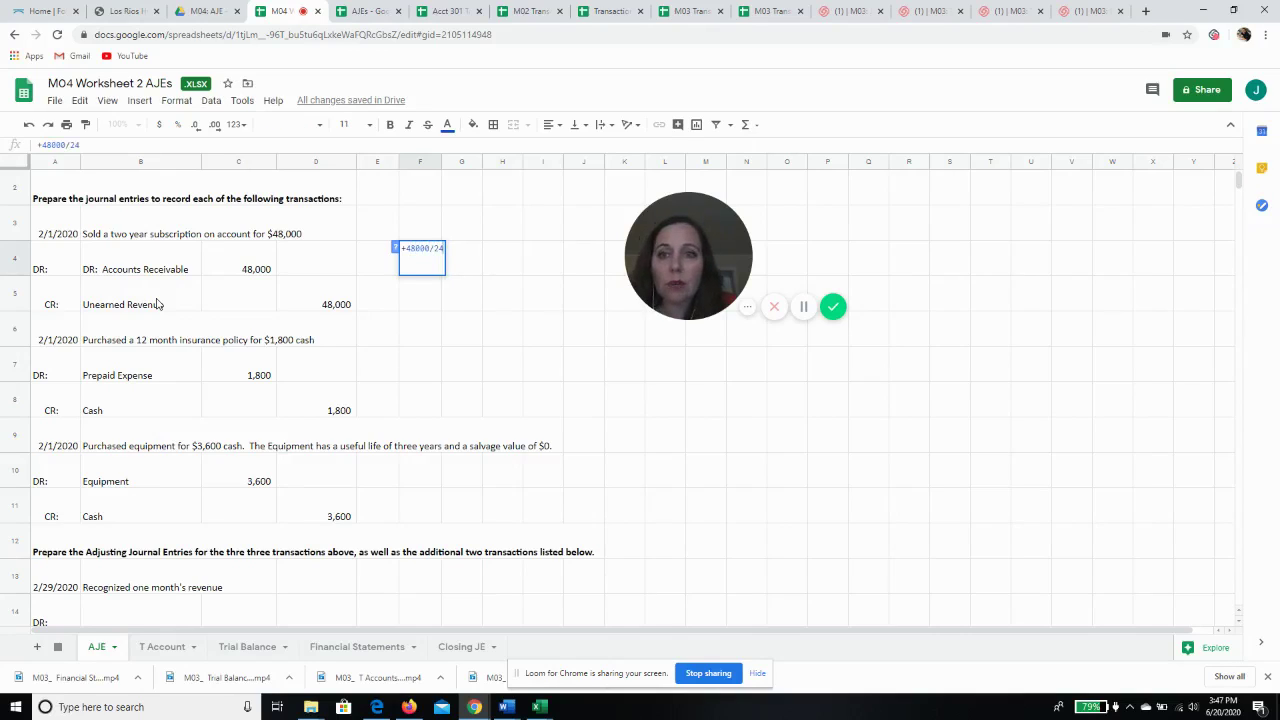
{"action": "key", "text": "Return"}
Enter the debit line for the monthly revenue adjustment in row 14 as "Unearned REvenue", with 2000 in the debit column.
{"action": "key", "text": "Down"}
{"action": "key", "text": "Down"}
{"action": "key", "text": "Down"}
{"action": "key", "text": "Down"}
{"action": "key", "text": "Down"}
{"action": "key", "text": "Down"}
{"action": "key", "text": "Down"}
{"action": "key", "text": "Down"}
{"action": "key", "text": "Down"}
{"action": "key", "text": "Down"}
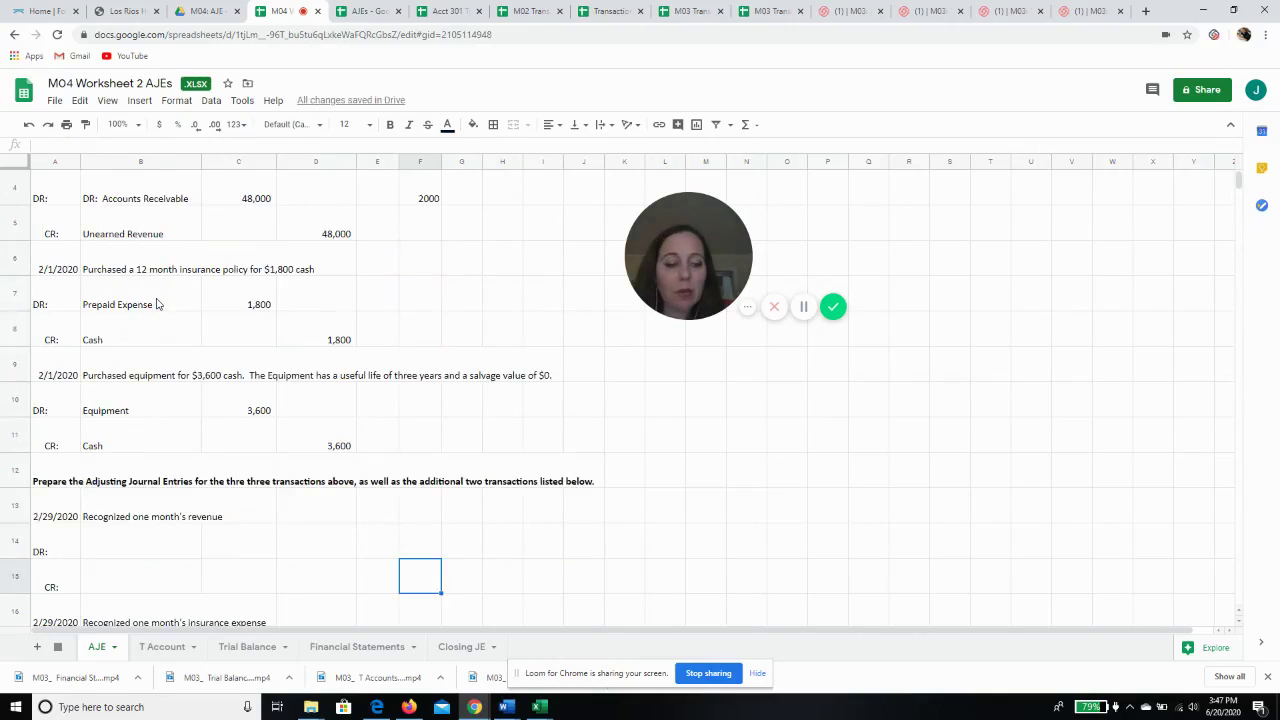
{"action": "key", "text": "Left"}
{"action": "key", "text": "Left"}
{"action": "key", "text": "Left"}
{"action": "key", "text": "Left"}
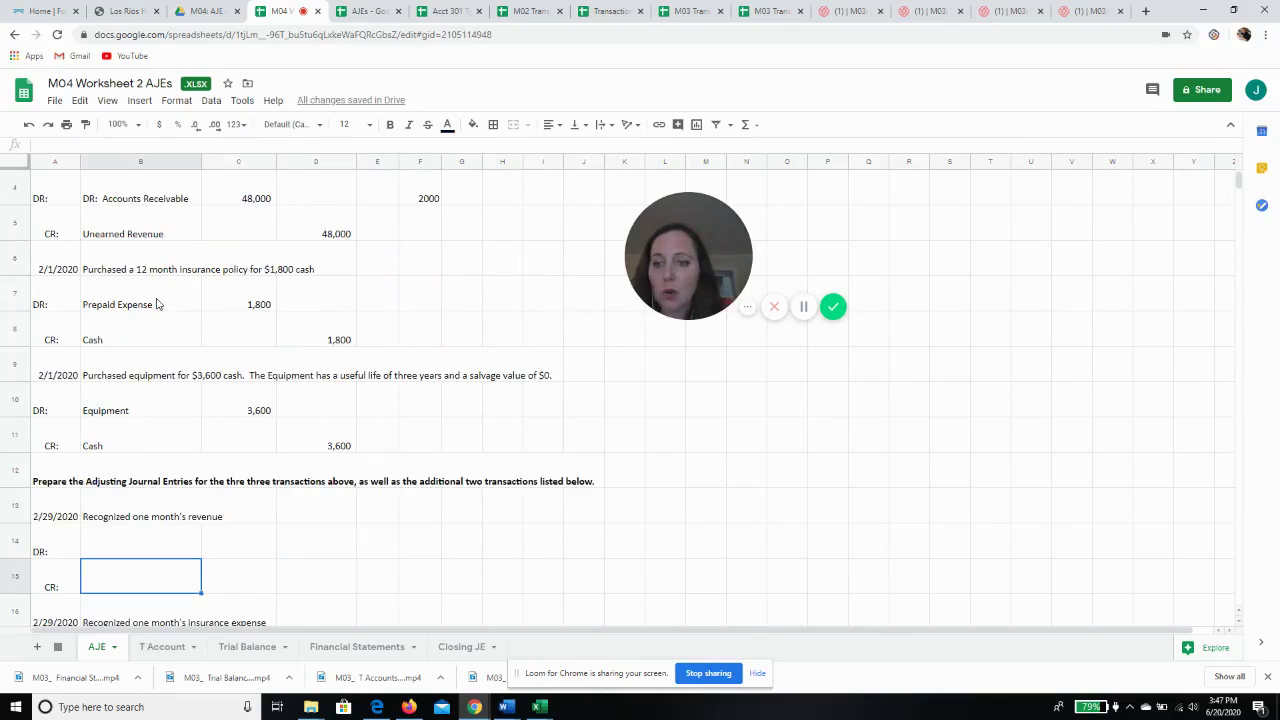
{"action": "key", "text": "Up"}
{"action": "type", "text": "Unearned REvenue"}
{"action": "key", "text": "Tab"}
{"action": "type", "text": "2000"}
{"action": "key", "text": "Return"}
Enter the credit line for the monthly revenue adjustment in row 15 as Revenue, with 2000 in the credit column.
{"action": "key", "text": "Left"}
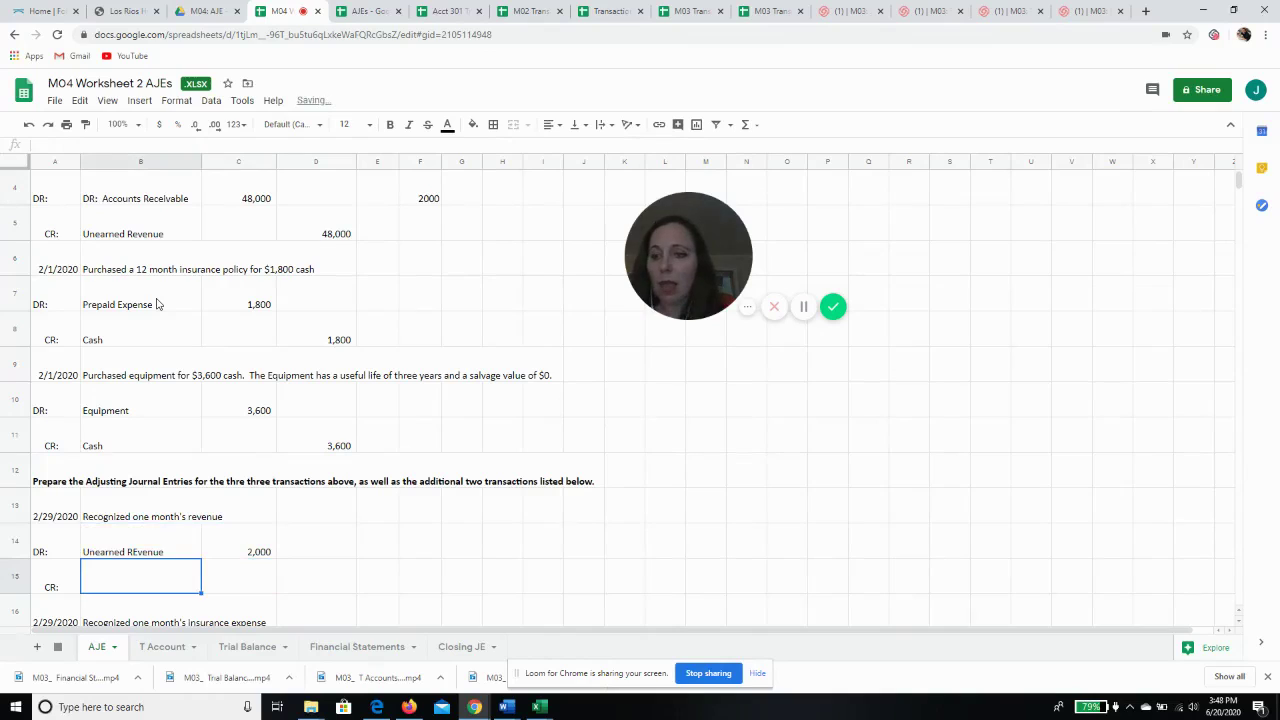
{"action": "type", "text": "Revenue"}
{"action": "key", "text": "Tab"}
{"action": "key", "text": "Tab"}
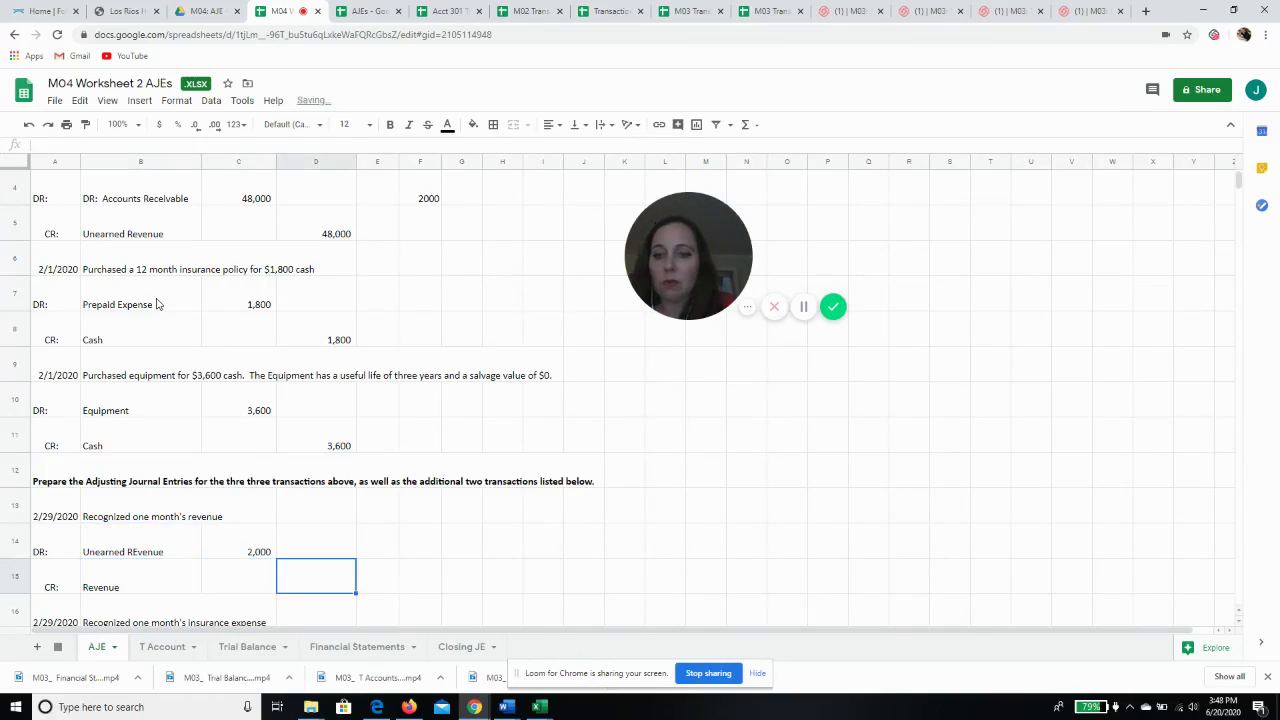
{"action": "type", "text": "2000"}
{"action": "key", "text": "Return"}
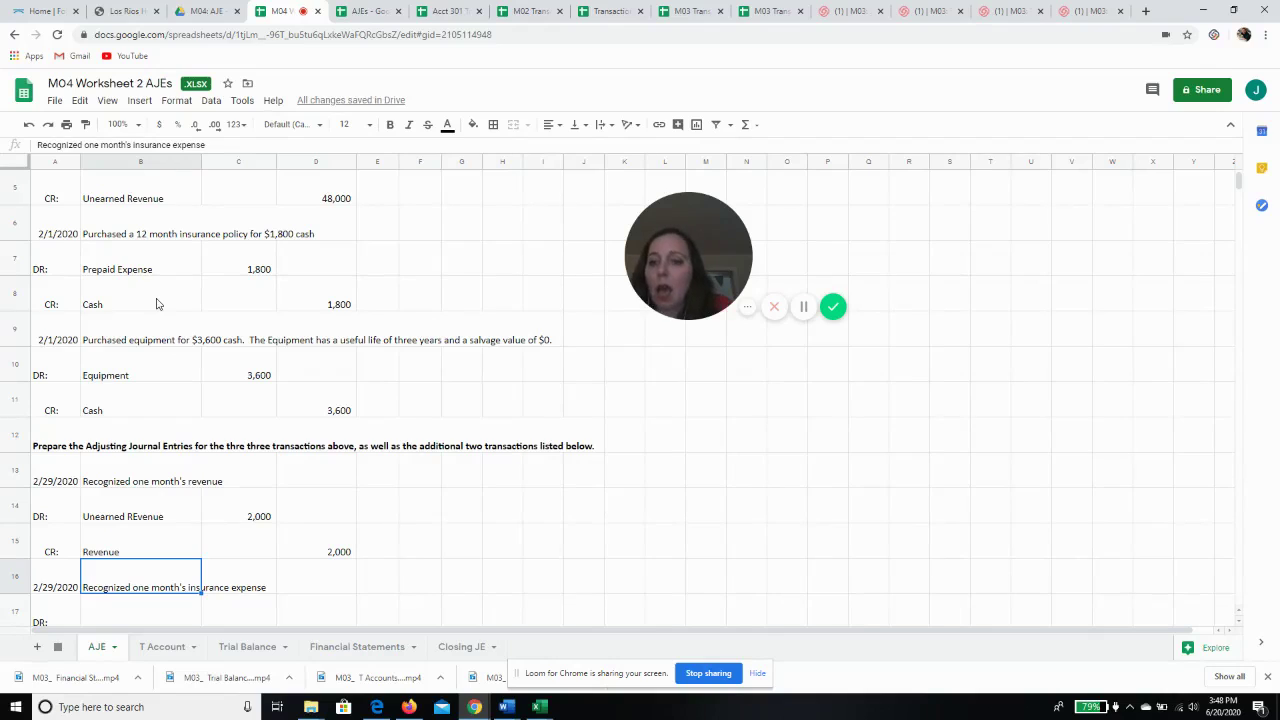
Calculate one month of the 12-month insurance policy cost in F7 with the formula =1800/12.
{"action": "key", "text": "Return"}
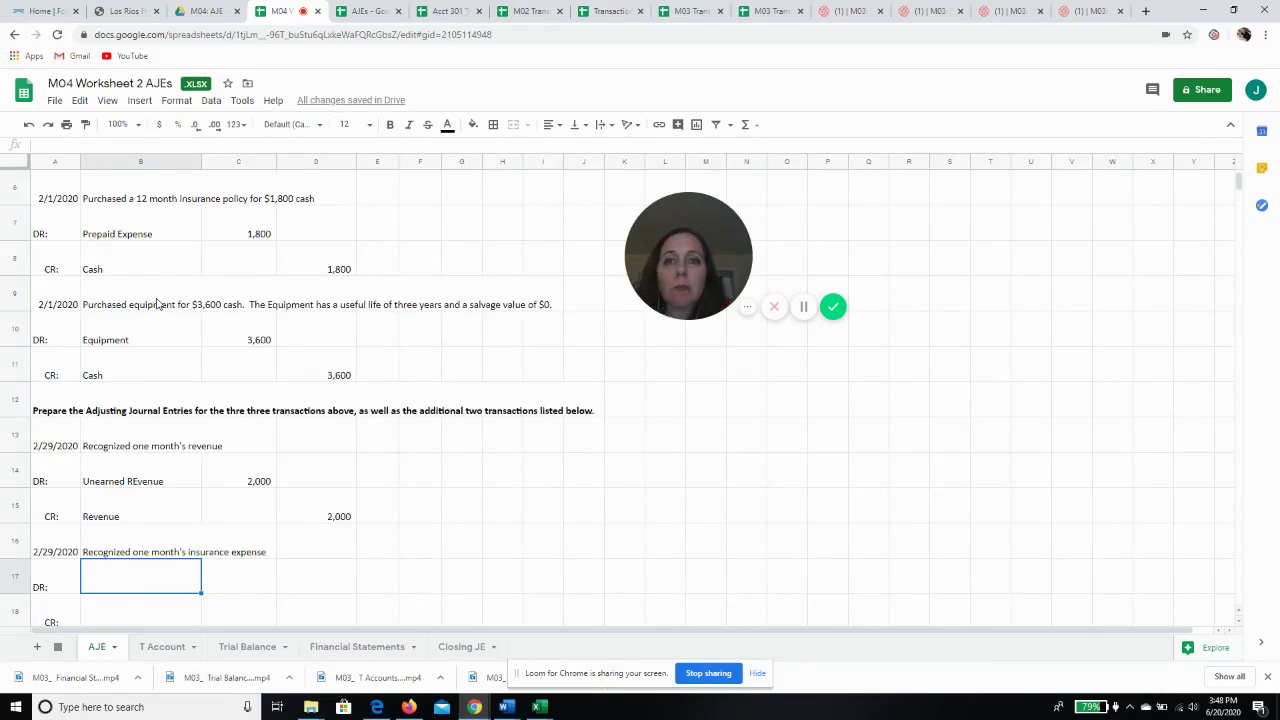
{"action": "key", "text": "Up"}
{"action": "key", "text": "Up"}
{"action": "key", "text": "Up"}
{"action": "key", "text": "Up"}
{"action": "key", "text": "Up"}
{"action": "key", "text": "Up"}
{"action": "key", "text": "Up"}
{"action": "key", "text": "Up"}
{"action": "key", "text": "Up"}
{"action": "key", "text": "Up"}
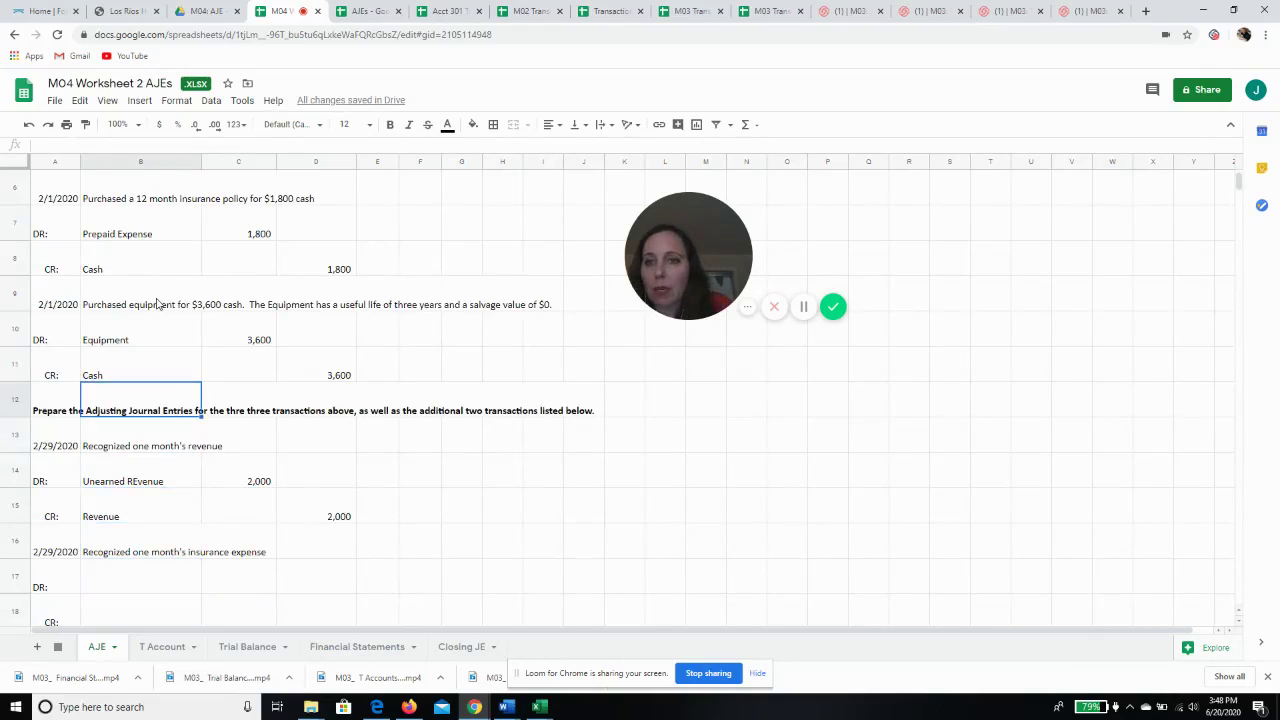
{"action": "key", "text": "Right"}
{"action": "key", "text": "Right"}
{"action": "key", "text": "Right"}
{"action": "key", "text": "Right"}
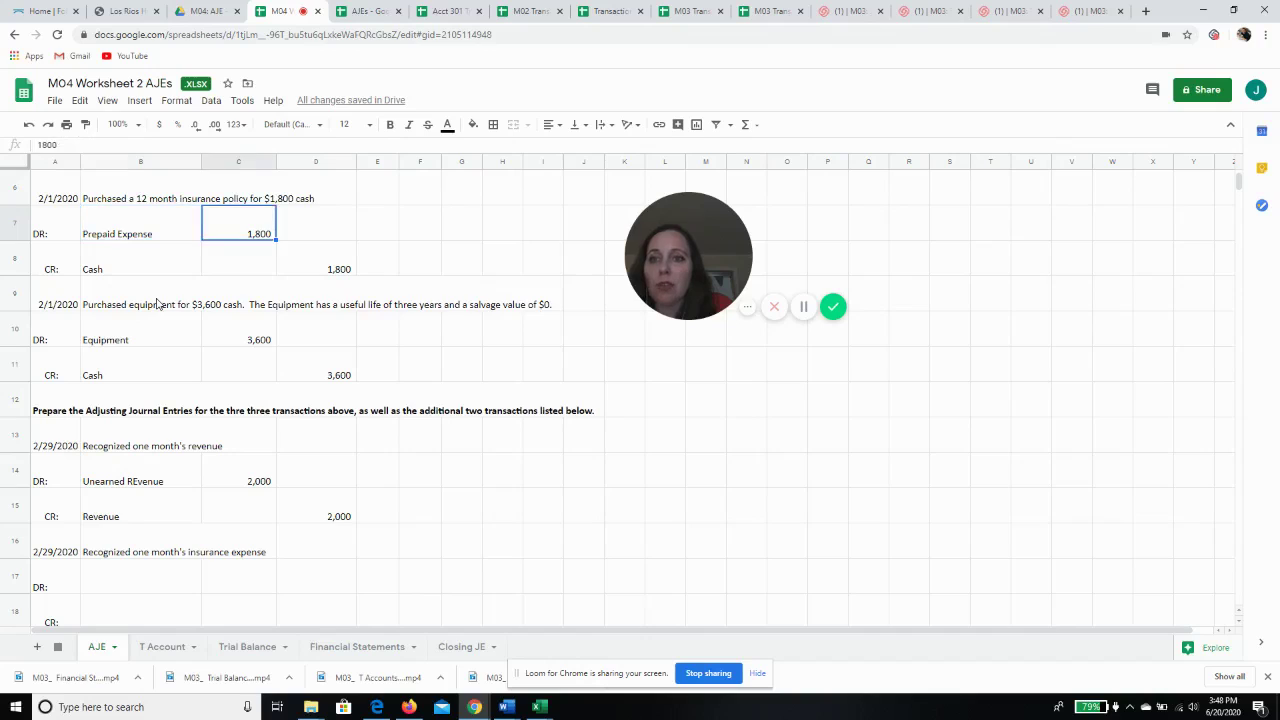
{"action": "type", "text": "=1800/12"}
{"action": "key", "text": "Return"}
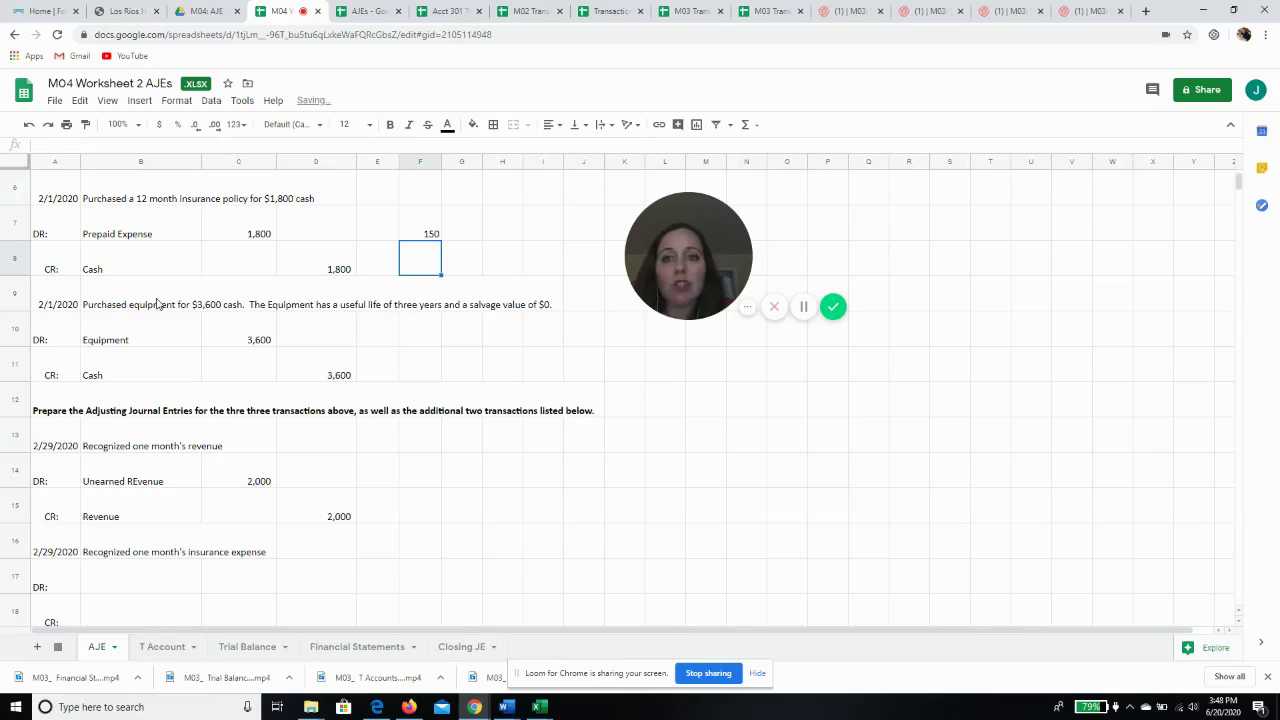
Enter the debit line for the insurance adjustment in row 17 as "Insurance Expense", with 150 in the debit column.
{"action": "key", "text": "Down"}
{"action": "key", "text": "Down"}
{"action": "key", "text": "Down"}
{"action": "key", "text": "Down"}
{"action": "key", "text": "Down"}
{"action": "key", "text": "Down"}
{"action": "key", "text": "Down"}
{"action": "key", "text": "Down"}
{"action": "key", "text": "Down"}
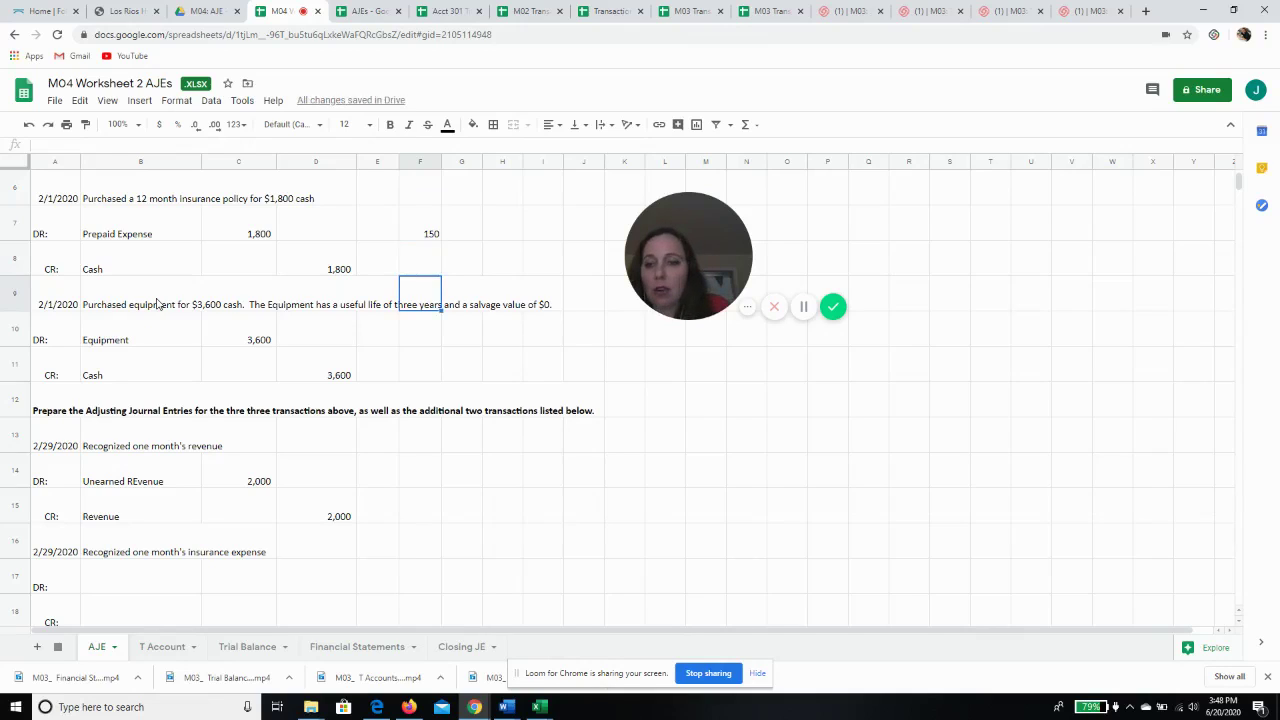
{"action": "key", "text": "Left"}
{"action": "key", "text": "Left"}
{"action": "key", "text": "Left"}
{"action": "key", "text": "Left"}
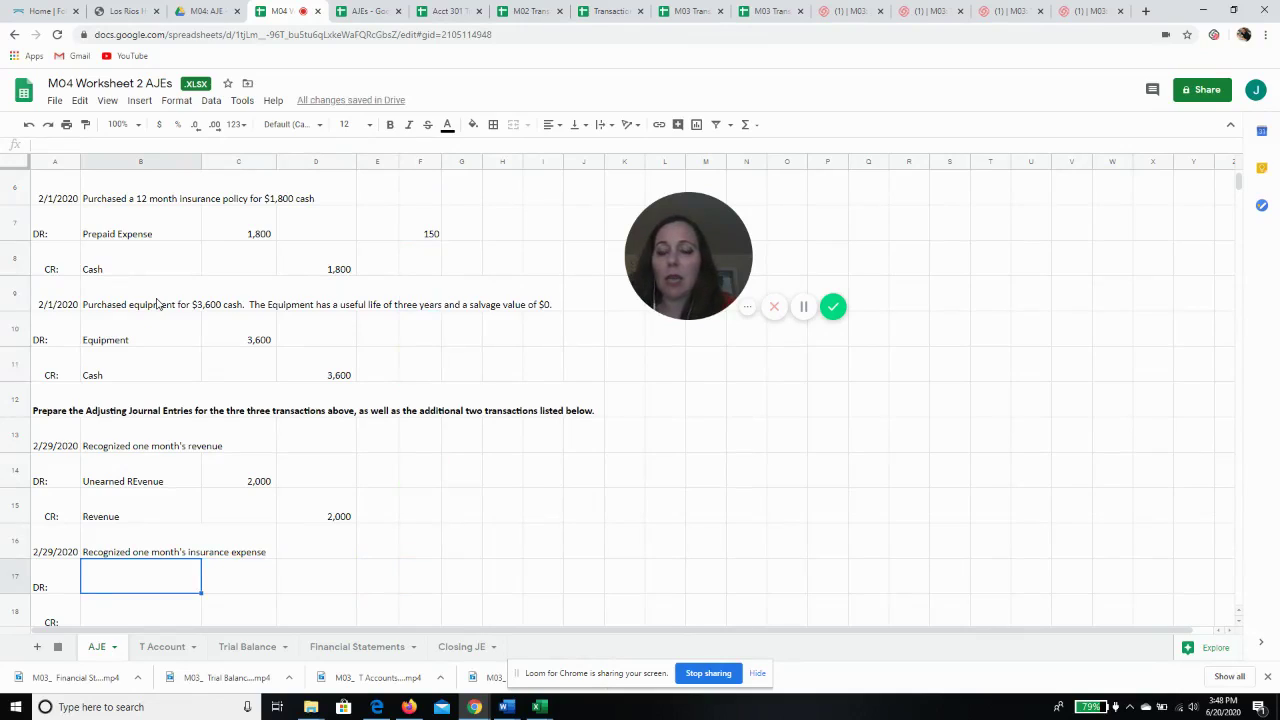
{"action": "type", "text": "Insuran"}
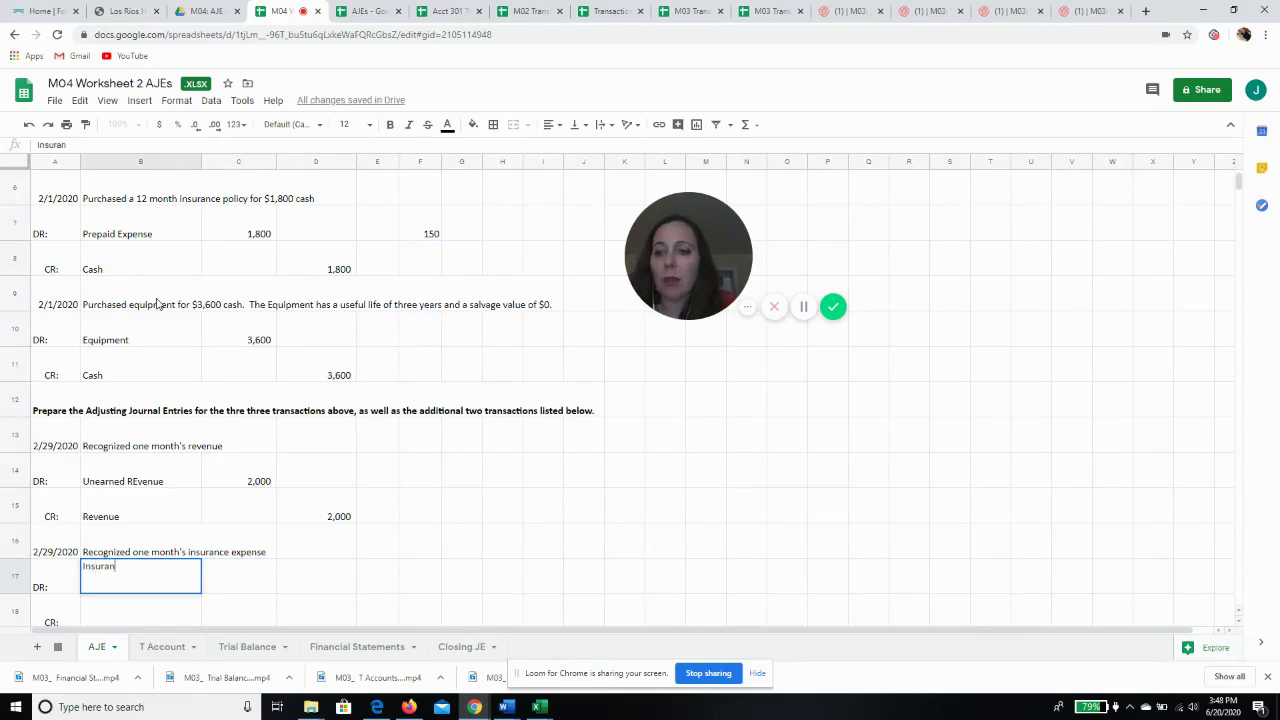
{"action": "type", "text": "ce Expense"}
{"action": "key", "text": "Tab"}
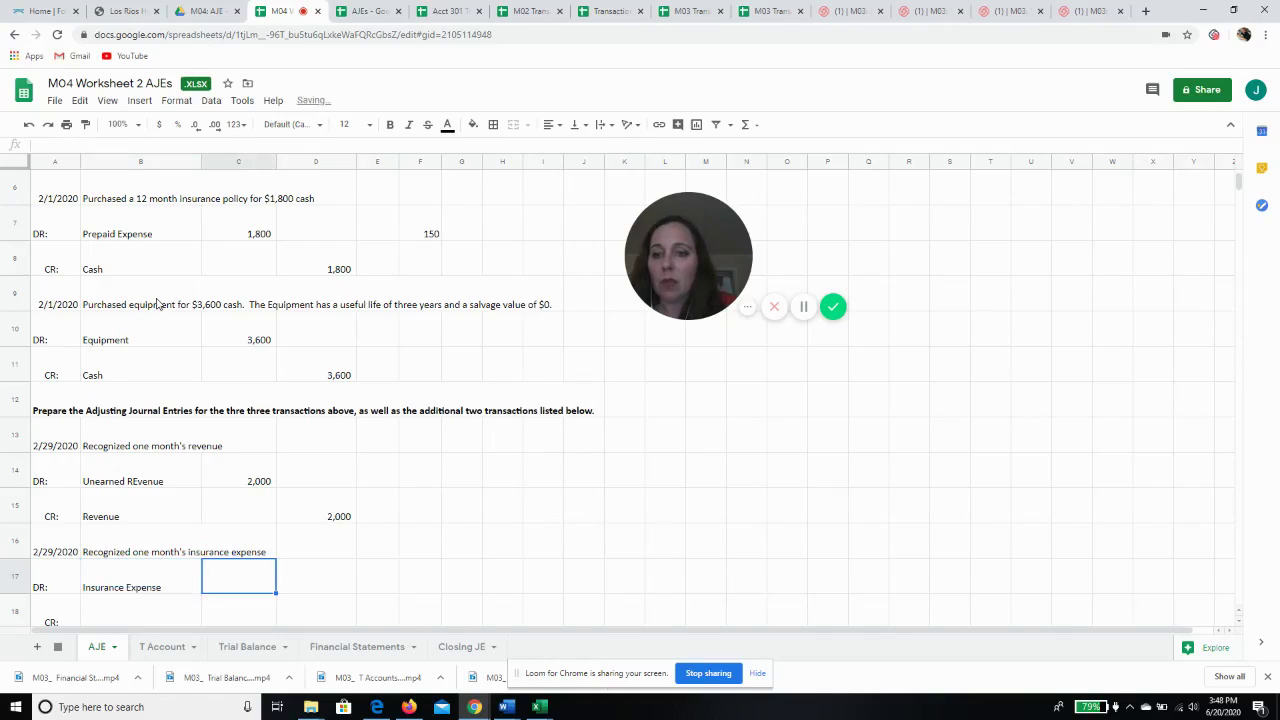
{"action": "type", "text": "150"}
{"action": "key", "text": "Return"}
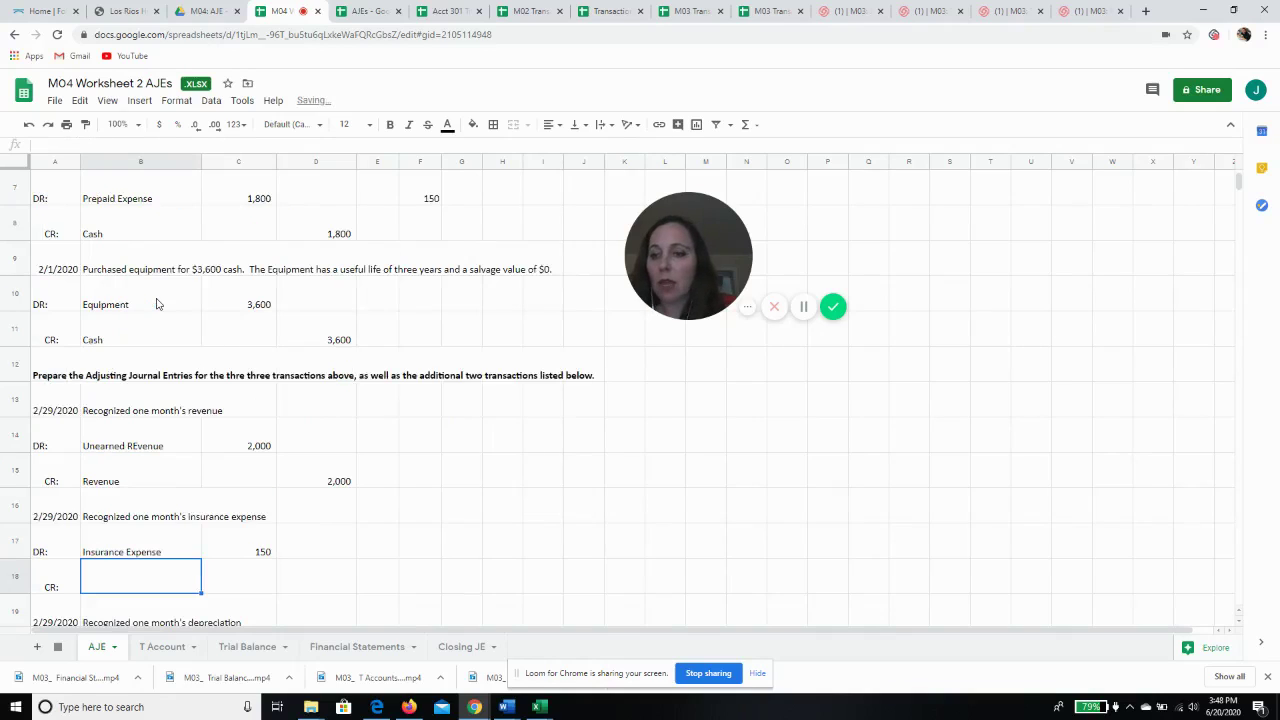
Enter the credit line for the insurance adjustment in row 18 as "Prepaid Expense", with 150 in the credit column.
{"action": "type", "text": "Prepar"}
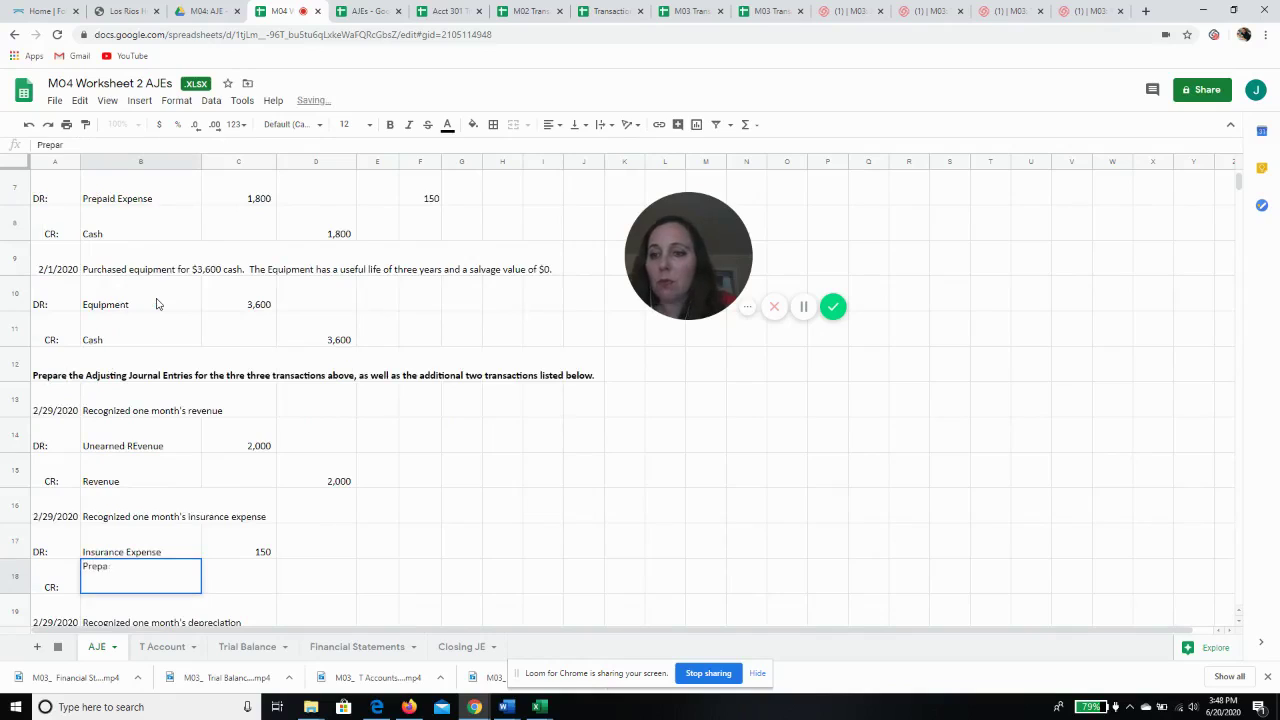
{"action": "key", "text": "BackSpace"}
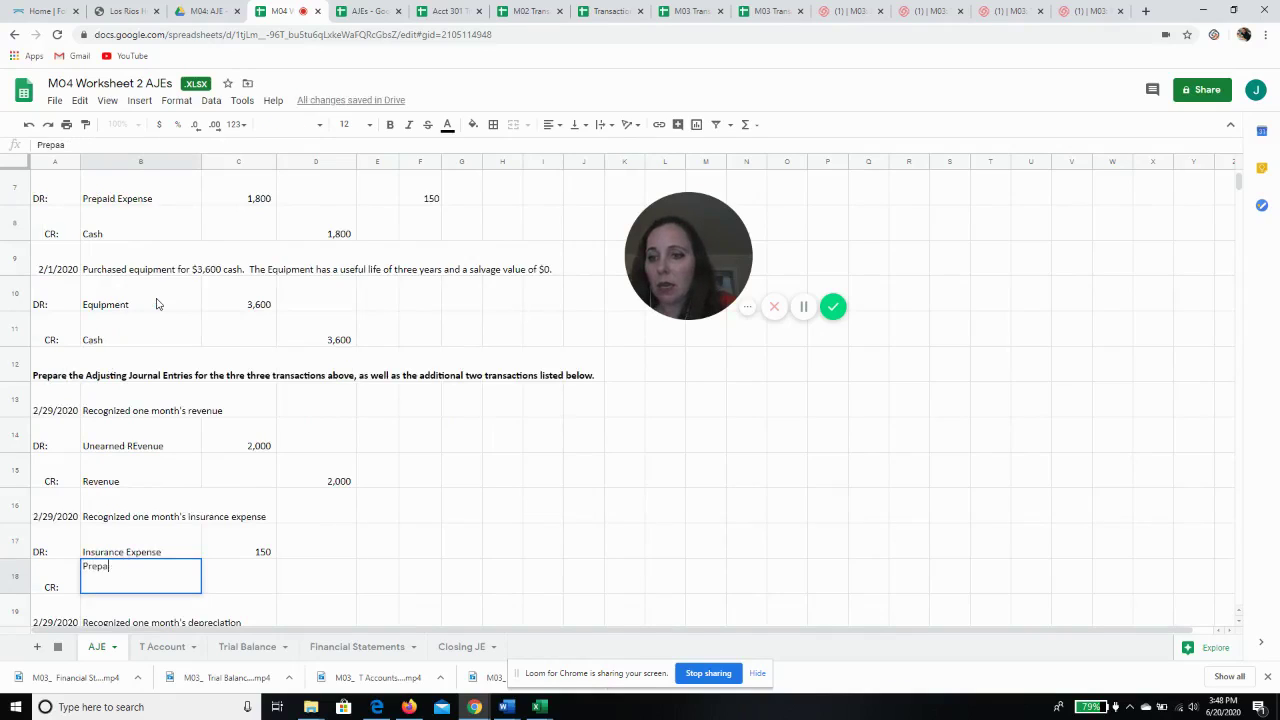
{"action": "type", "text": "id Expense"}
{"action": "key", "text": "Tab"}
{"action": "key", "text": "Tab"}
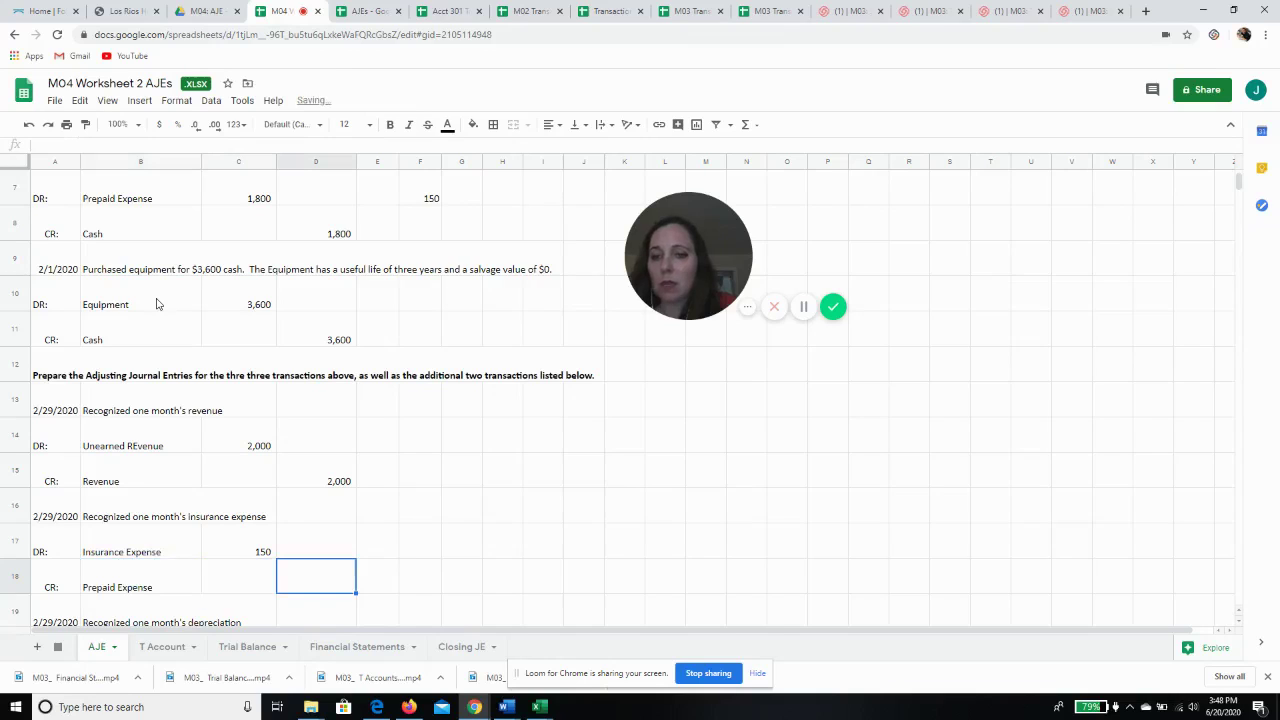
{"action": "type", "text": "150"}
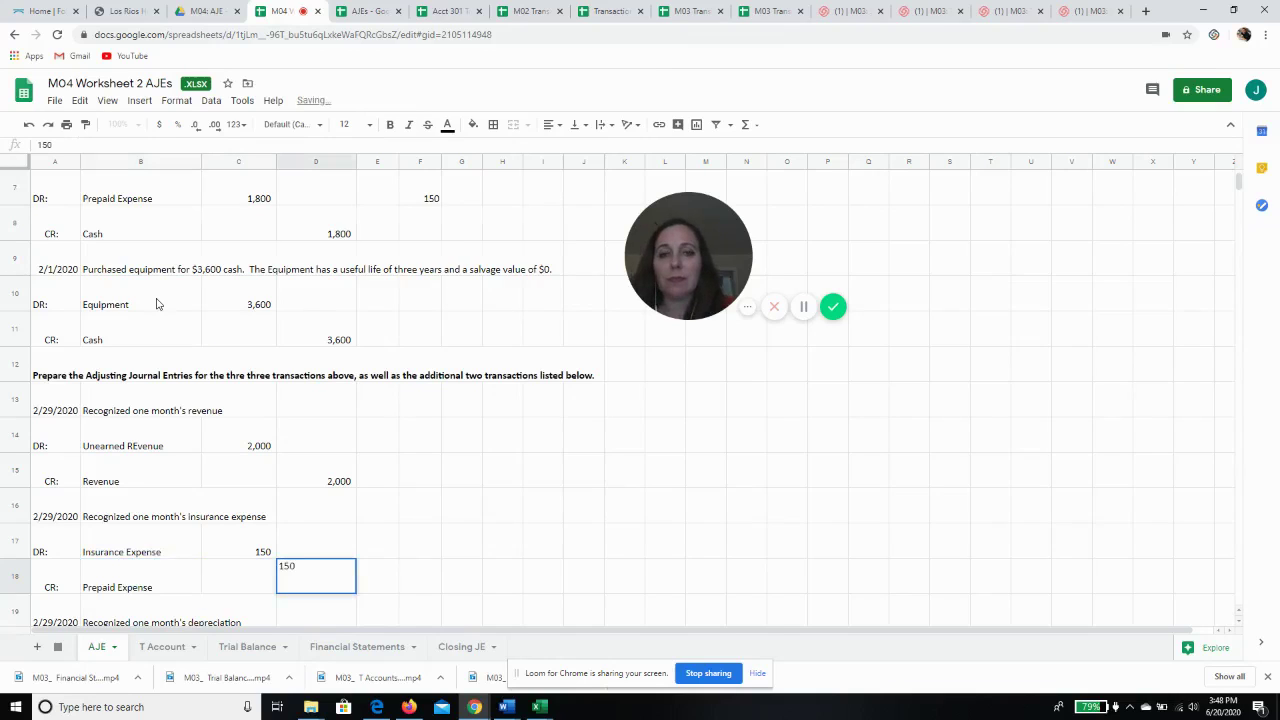
{"action": "key", "text": "Return"}
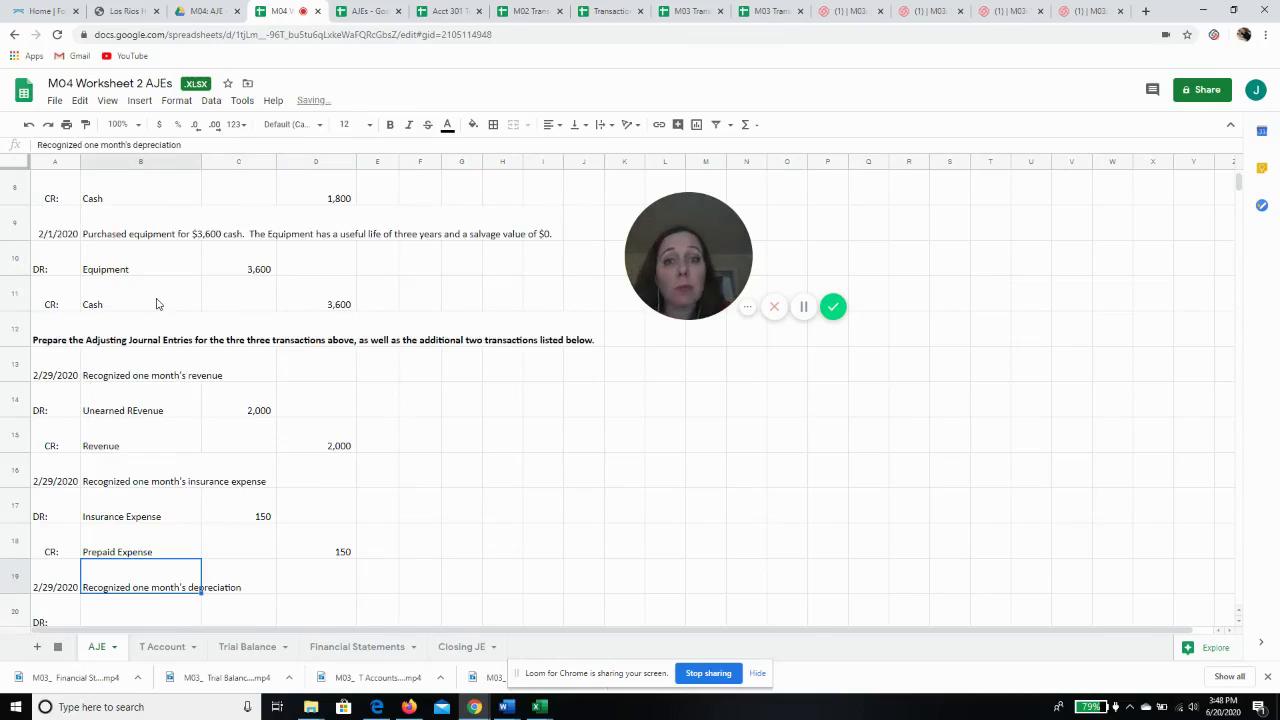
Review the equipment purchase entry and the prompt for one month's depreciation in row 19.
{"action": "left_click", "coordinate": [156, 304]}
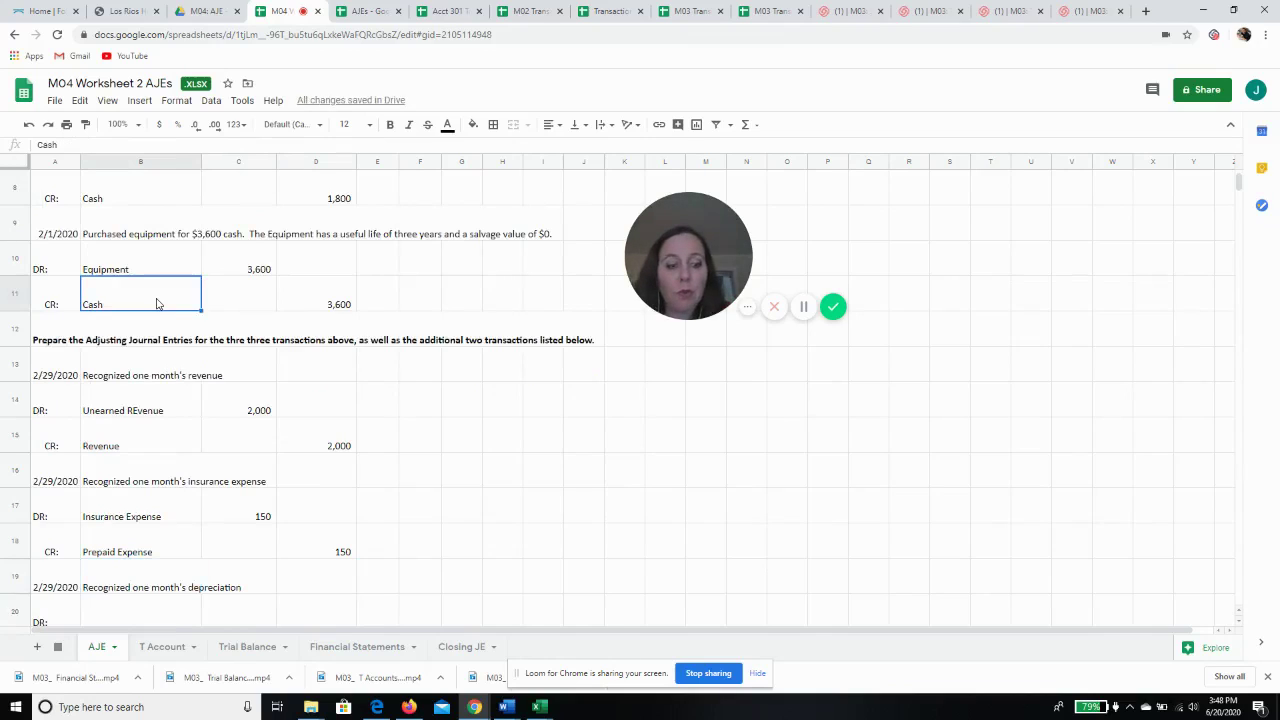
{"action": "key", "text": "Down"}
{"action": "key", "text": "Down"}
{"action": "key", "text": "Down"}
{"action": "key", "text": "Down"}
{"action": "key", "text": "Down"}
{"action": "key", "text": "Down"}
{"action": "key", "text": "Down"}
{"action": "key", "text": "Down"}
{"action": "key", "text": "Down"}
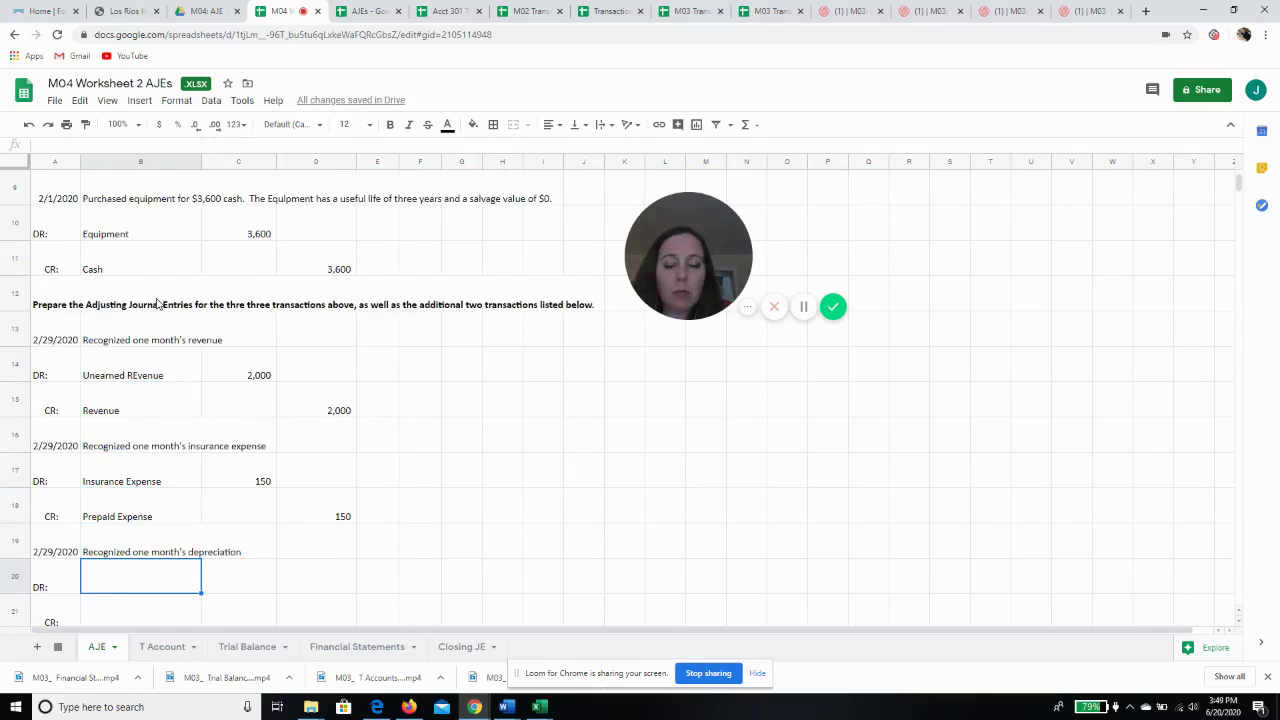
Note the depreciation formula "Cost - Salvage / Useful Life" in F10 beside the equipment purchase entry.
{"action": "key", "text": "Up"}
{"action": "key", "text": "Up"}
{"action": "key", "text": "Up"}
{"action": "key", "text": "Up"}
{"action": "key", "text": "Up"}
{"action": "key", "text": "Up"}
{"action": "key", "text": "Up"}
{"action": "key", "text": "Up"}
{"action": "key", "text": "Up"}
{"action": "key", "text": "Up"}
{"action": "key", "text": "Up"}
{"action": "key", "text": "Up"}
{"action": "key", "text": "Down"}
{"action": "key", "text": "Down"}
{"action": "key", "text": "Down"}
{"action": "key", "text": "Right"}
{"action": "key", "text": "Right"}
{"action": "key", "text": "Right"}
{"action": "key", "text": "Right"}
{"action": "key", "text": "Up"}
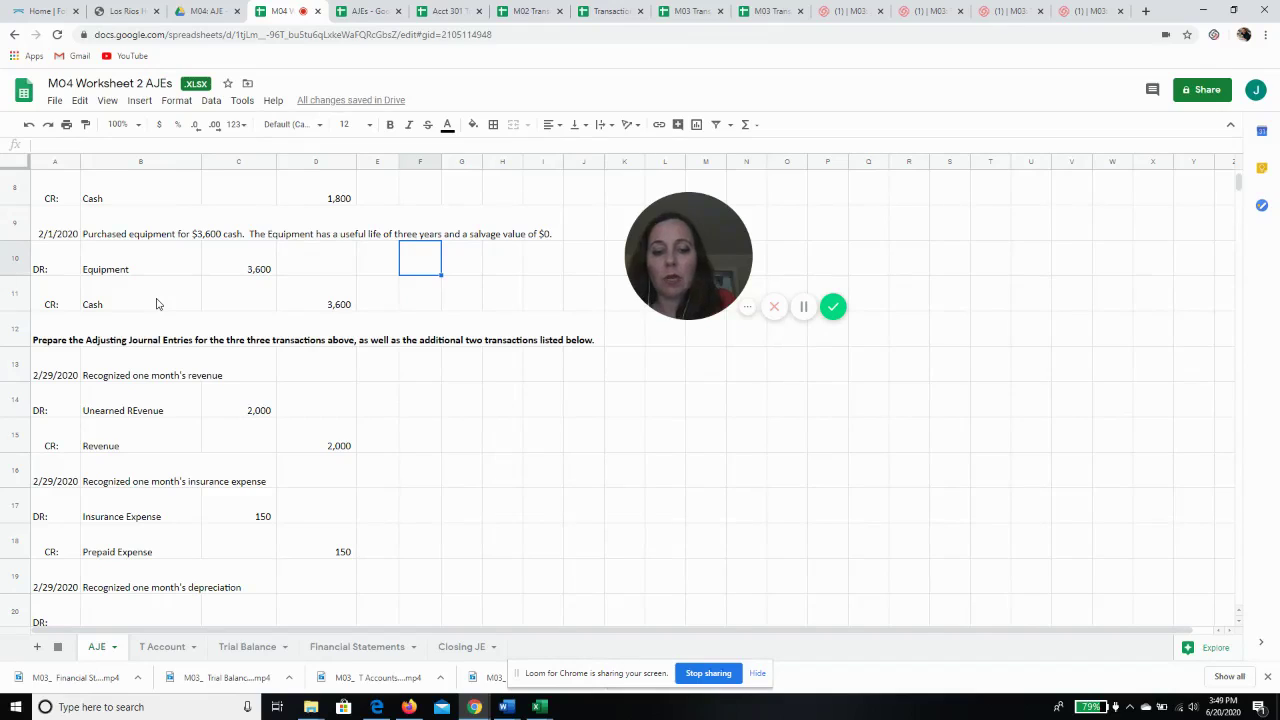
{"action": "type", "text": "Cost "}
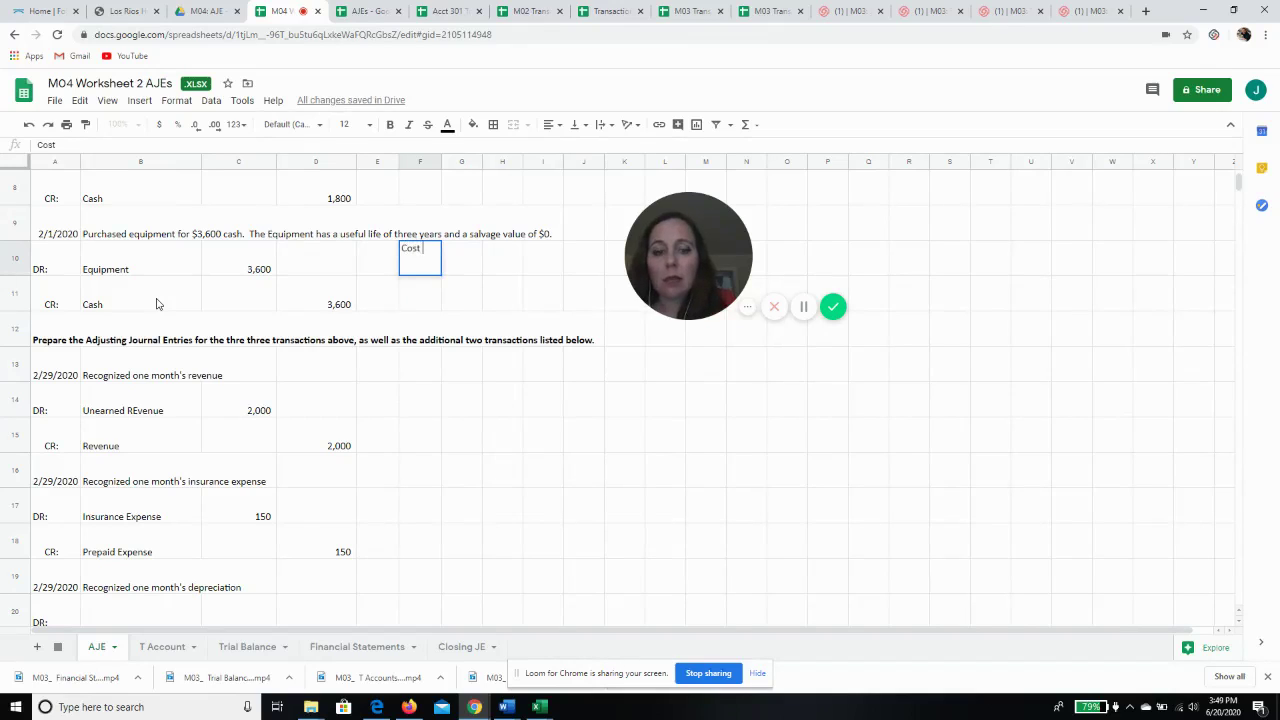
{"action": "type", "text": "- Salvag"}
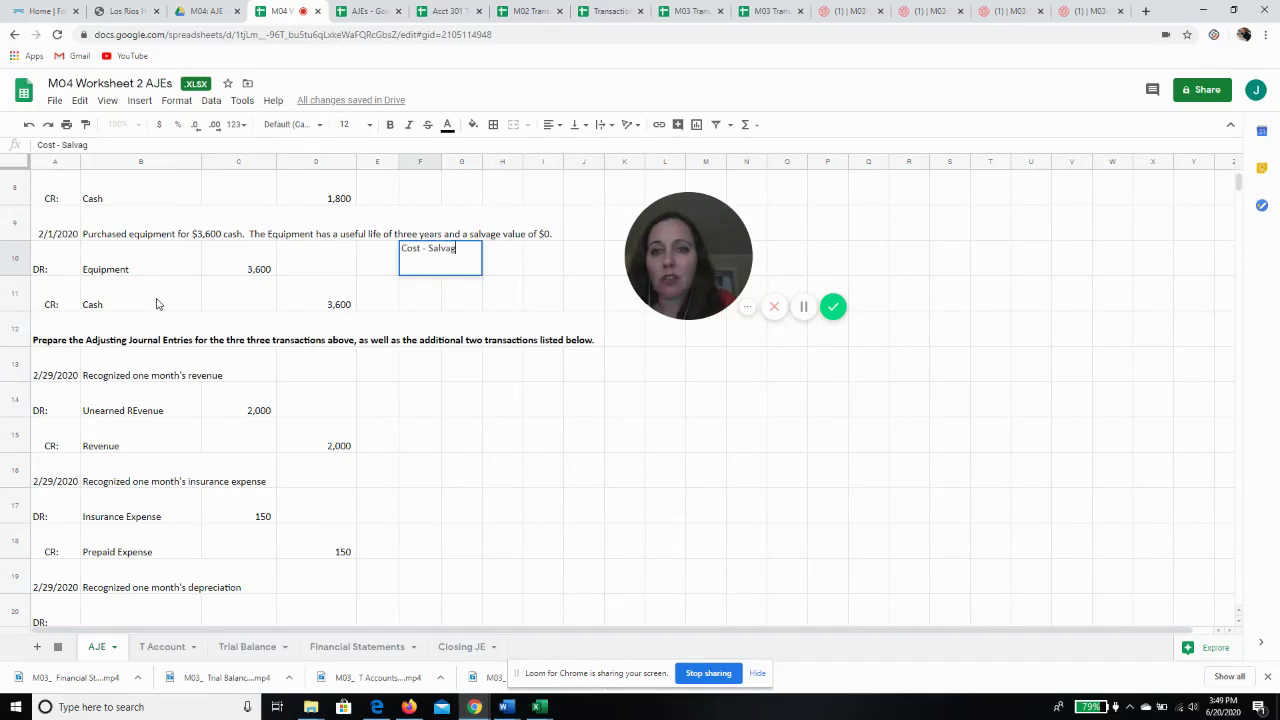
{"action": "type", "text": "e / Usef"}
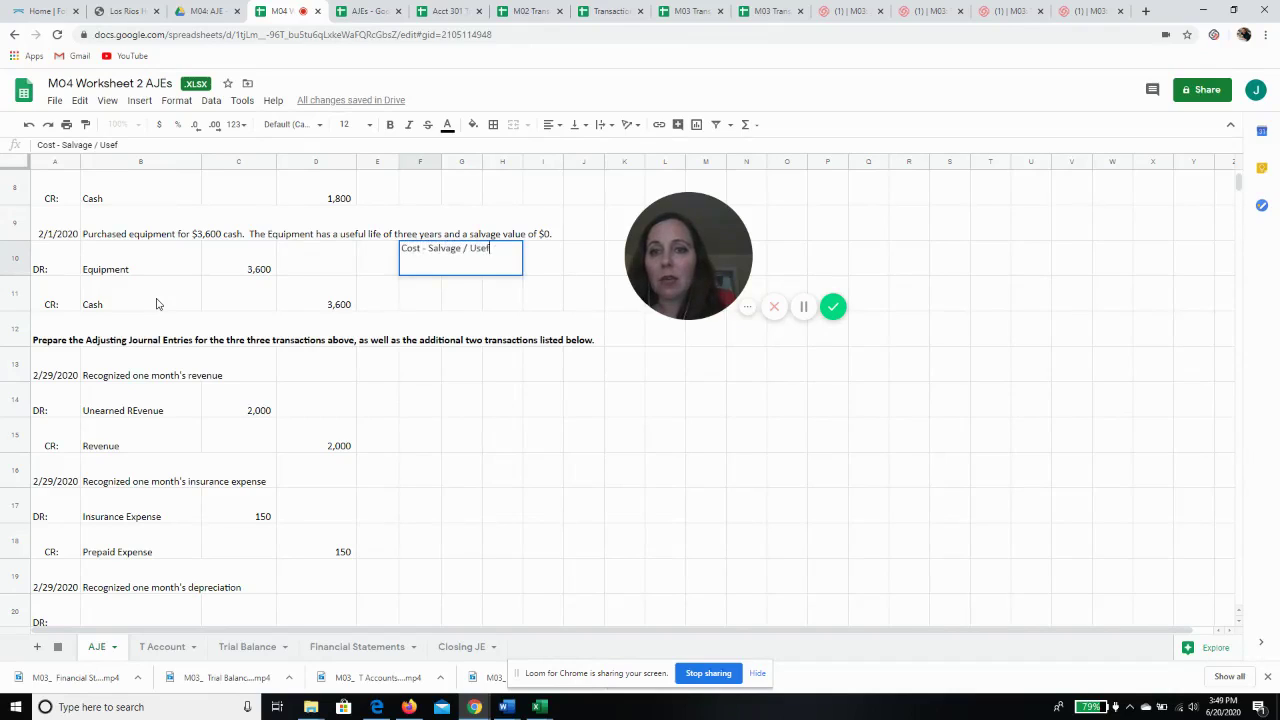
{"action": "type", "text": "ul Life"}
{"action": "key", "text": "Return"}
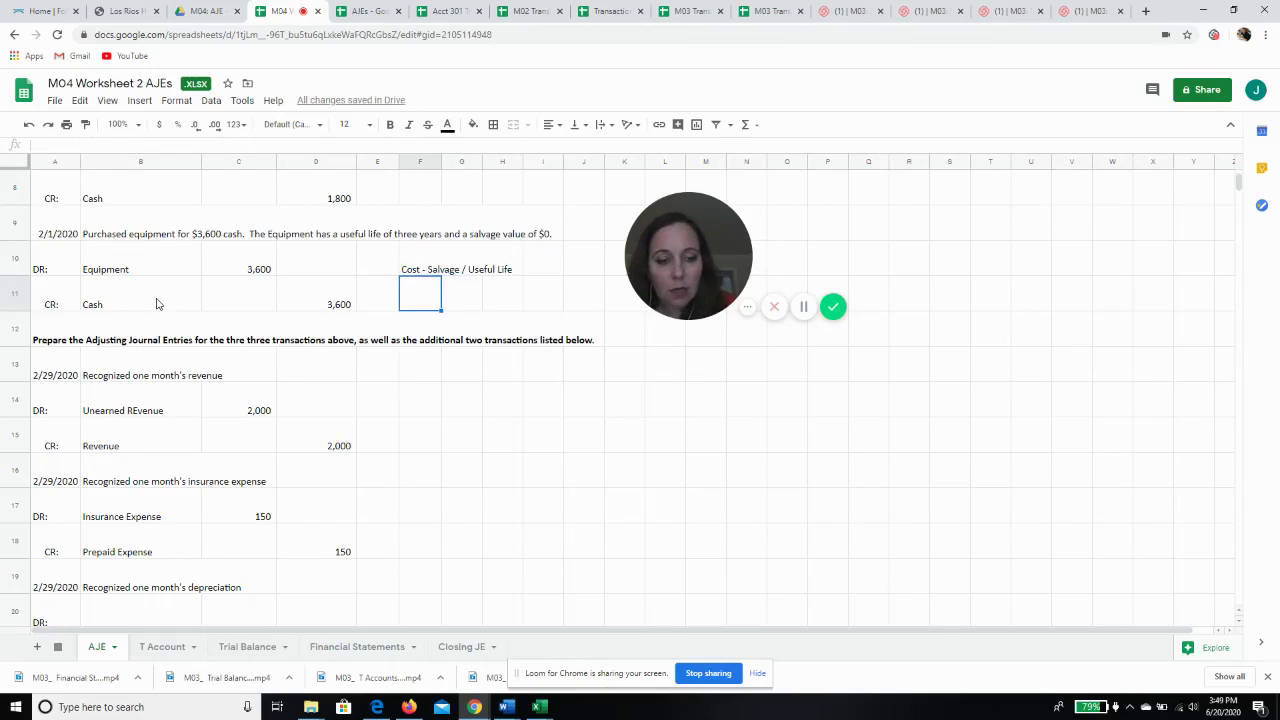
Enter the one-month depreciation calculation for the equipment in F11 as +3600-0/36.
{"action": "type", "text": "="}
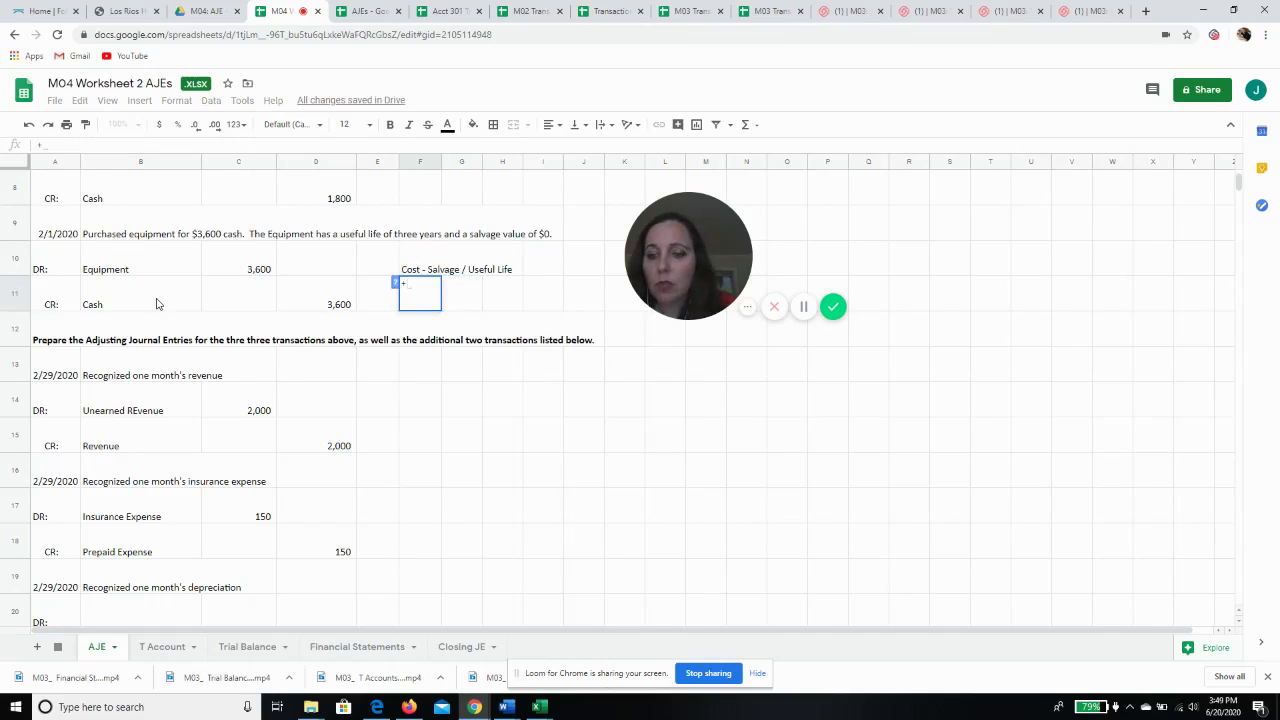
{"action": "type", "text": "3600"}
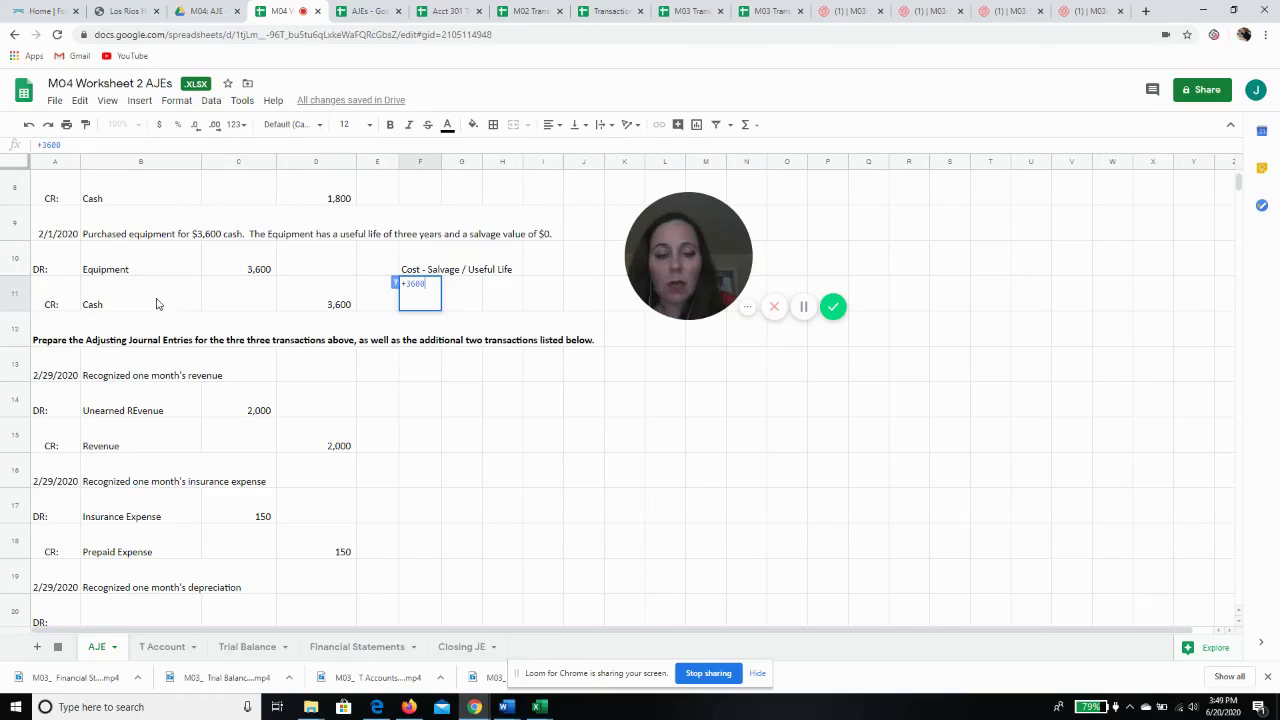
{"action": "type", "text": "-0/36"}
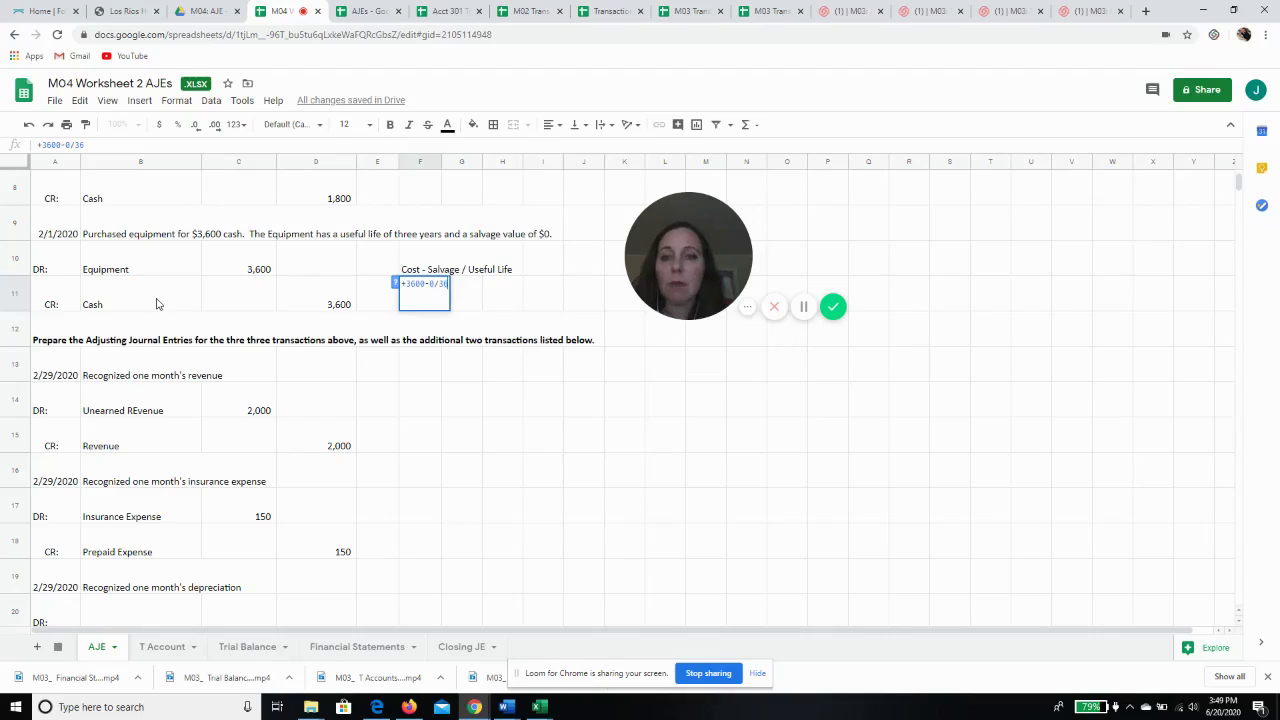
{"action": "key", "text": "Return"}
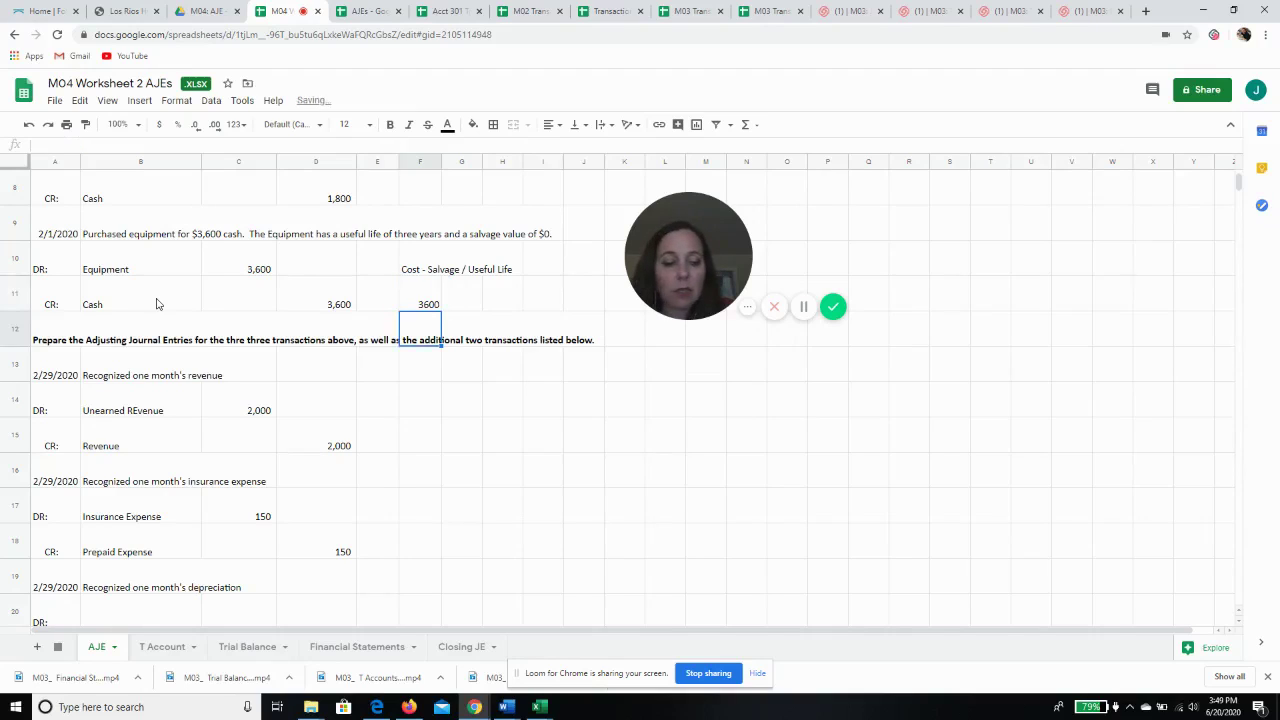
Add parentheses around 3600-0 in the F11 depreciation formula so that the difference is divided by 36.
{"action": "key", "text": "Up"}
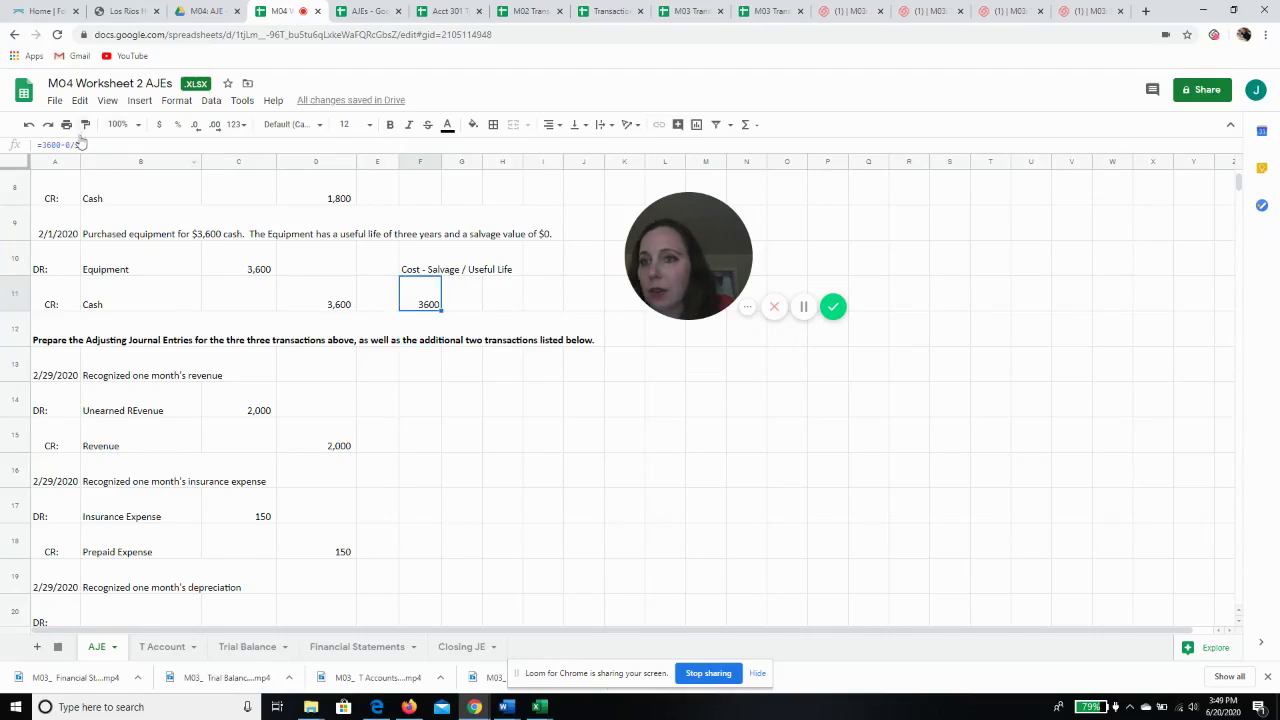
{"action": "left_click", "coordinate": [76, 144]}
{"action": "type", "text": ")"}
{"action": "left_click", "coordinate": [44, 145]}
{"action": "type", "text": "("}
{"action": "key", "text": "Return"}
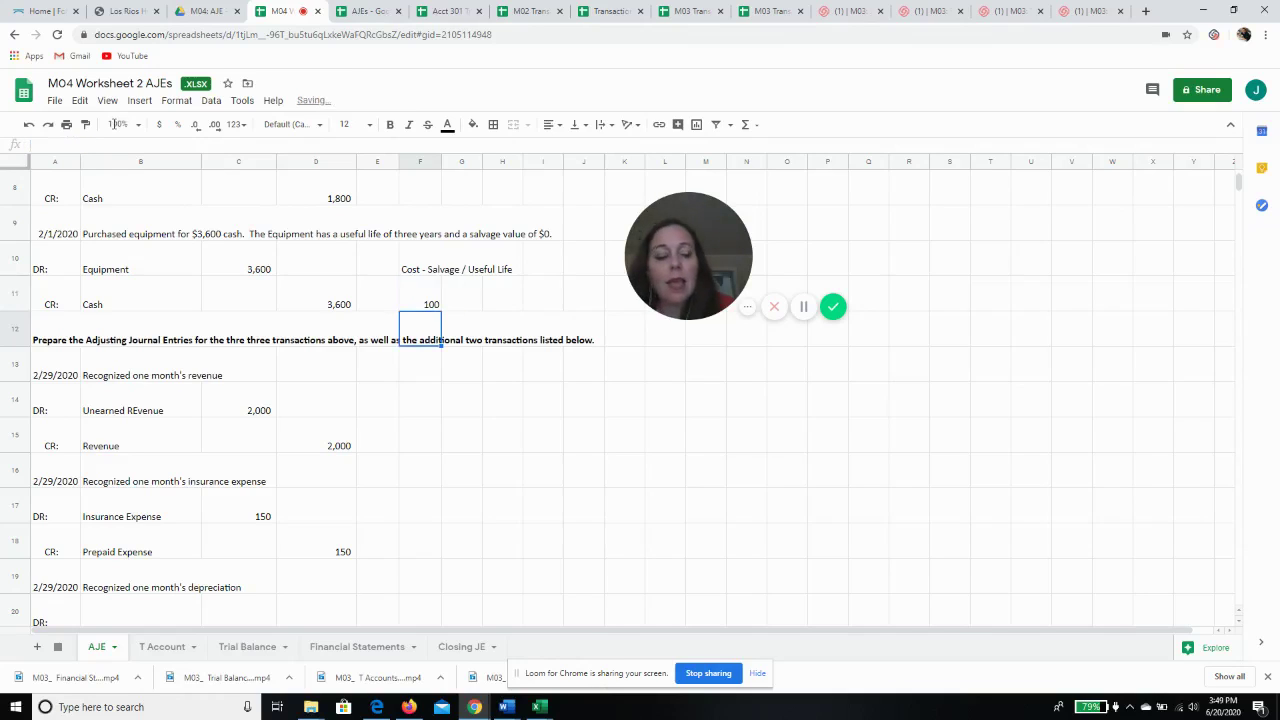
Enter the debit line for the depreciation adjustment in row 20 as "Depreciation Expense", with 100 in the debit column.
{"action": "key", "text": "Down"}
{"action": "key", "text": "Down"}
{"action": "key", "text": "Down"}
{"action": "key", "text": "Down"}
{"action": "key", "text": "Down"}
{"action": "key", "text": "Down"}
{"action": "key", "text": "Down"}
{"action": "key", "text": "Down"}
{"action": "key", "text": "Down"}
{"action": "key", "text": "Down"}
{"action": "key", "text": "Down"}
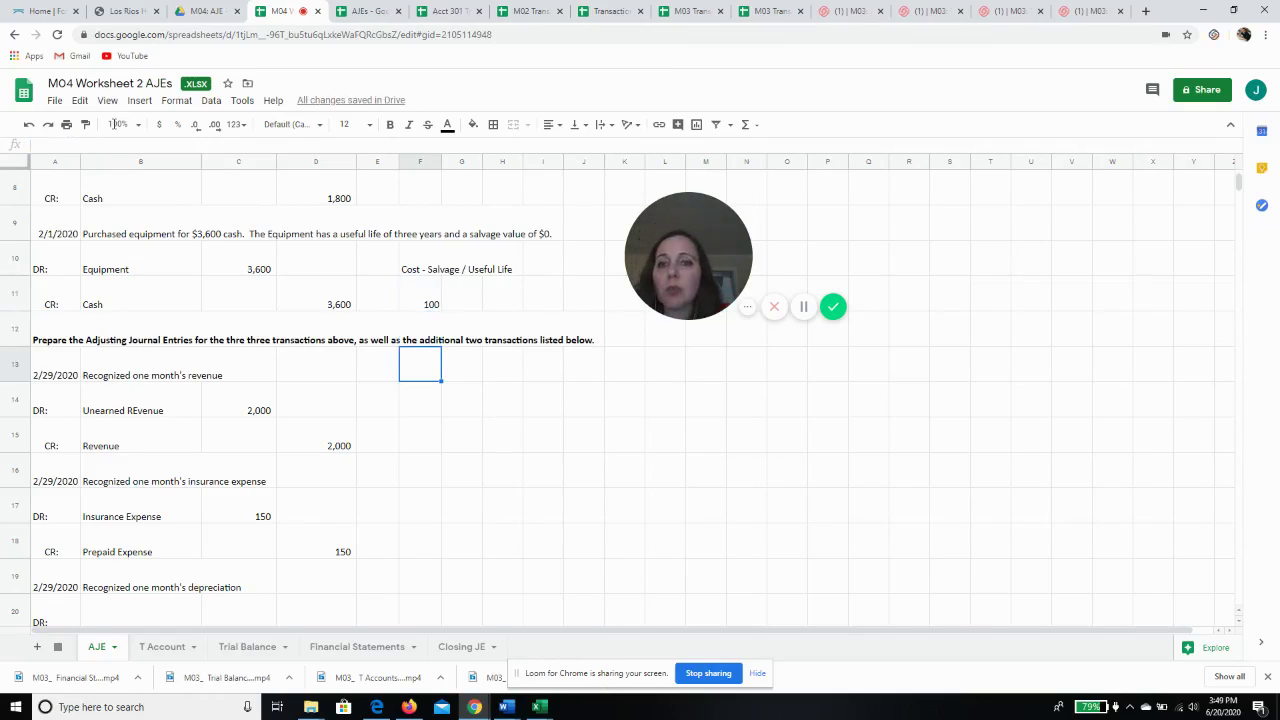
{"action": "key", "text": "Up"}
{"action": "key", "text": "Up"}
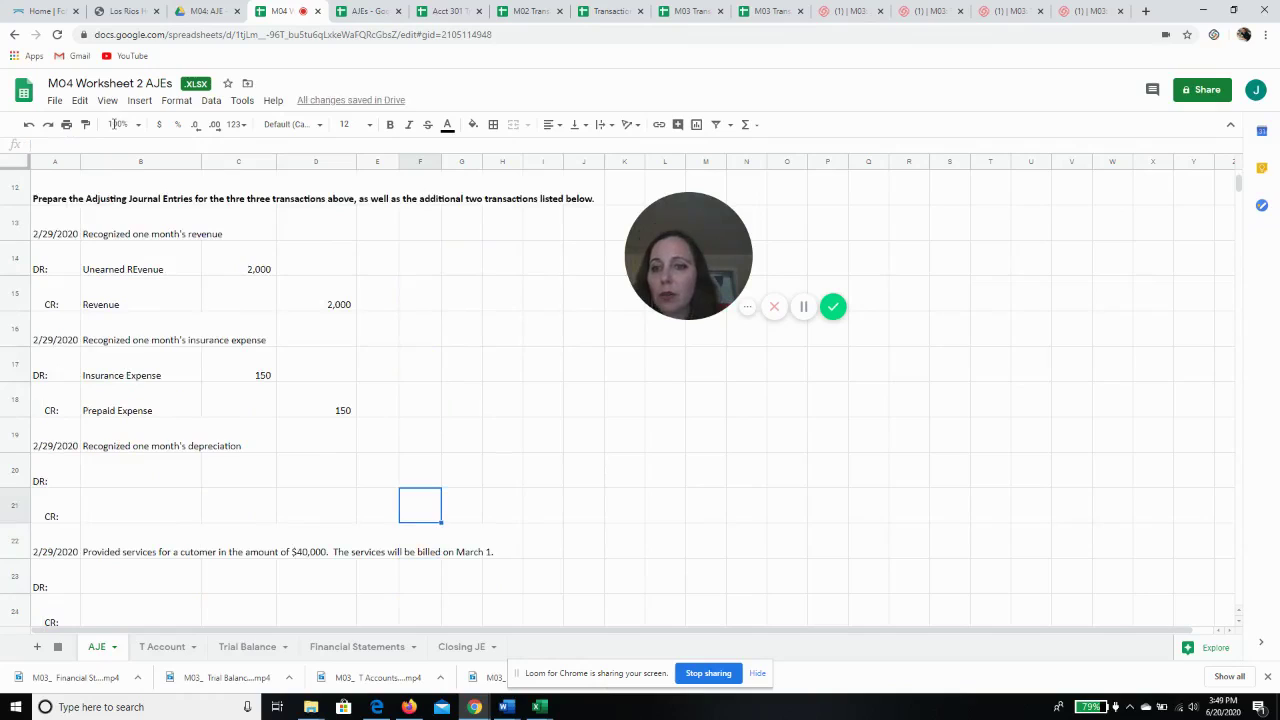
{"action": "key", "text": "Left"}
{"action": "key", "text": "Left"}
{"action": "key", "text": "Left"}
{"action": "key", "text": "Left"}
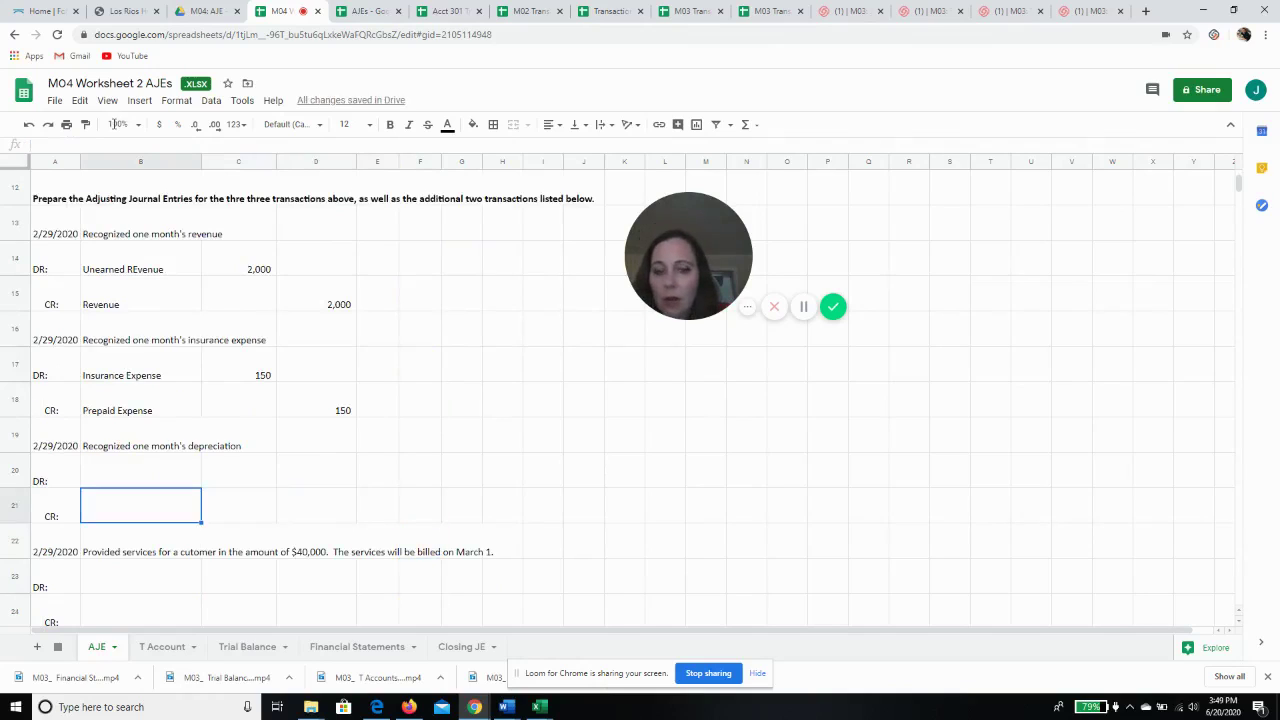
{"action": "key", "text": "Up"}
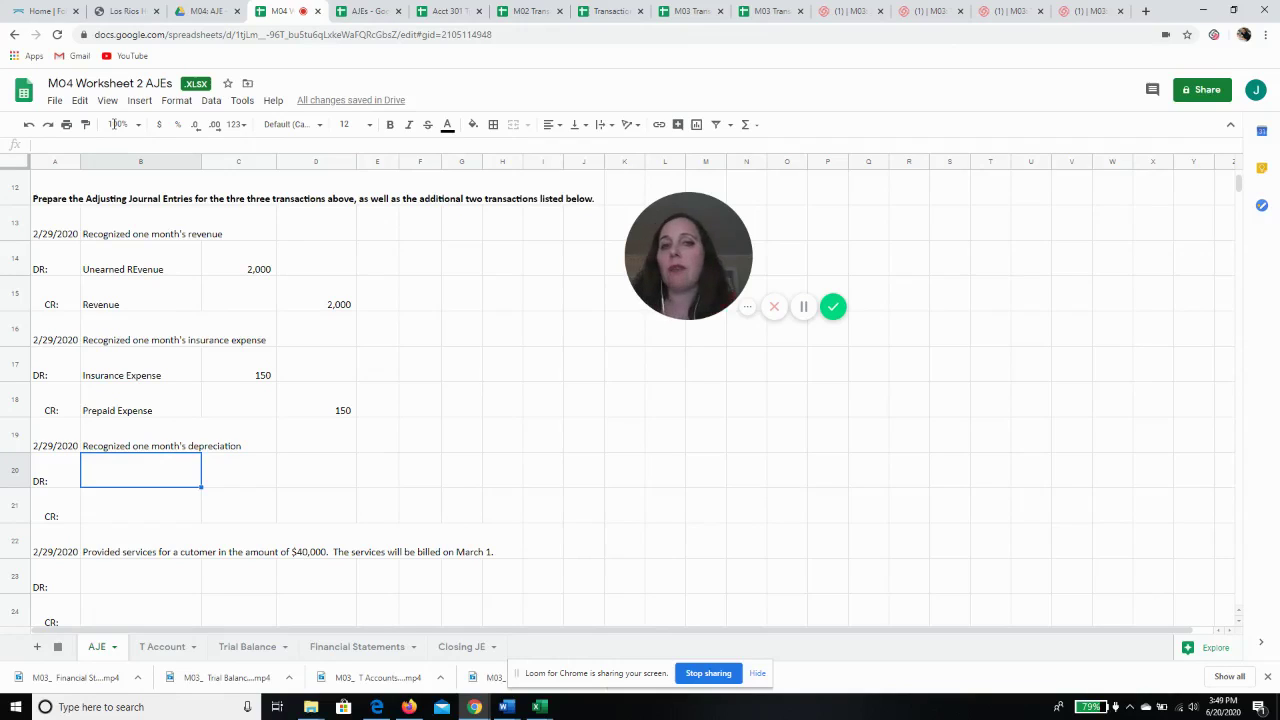
{"action": "type", "text": "Depre"}
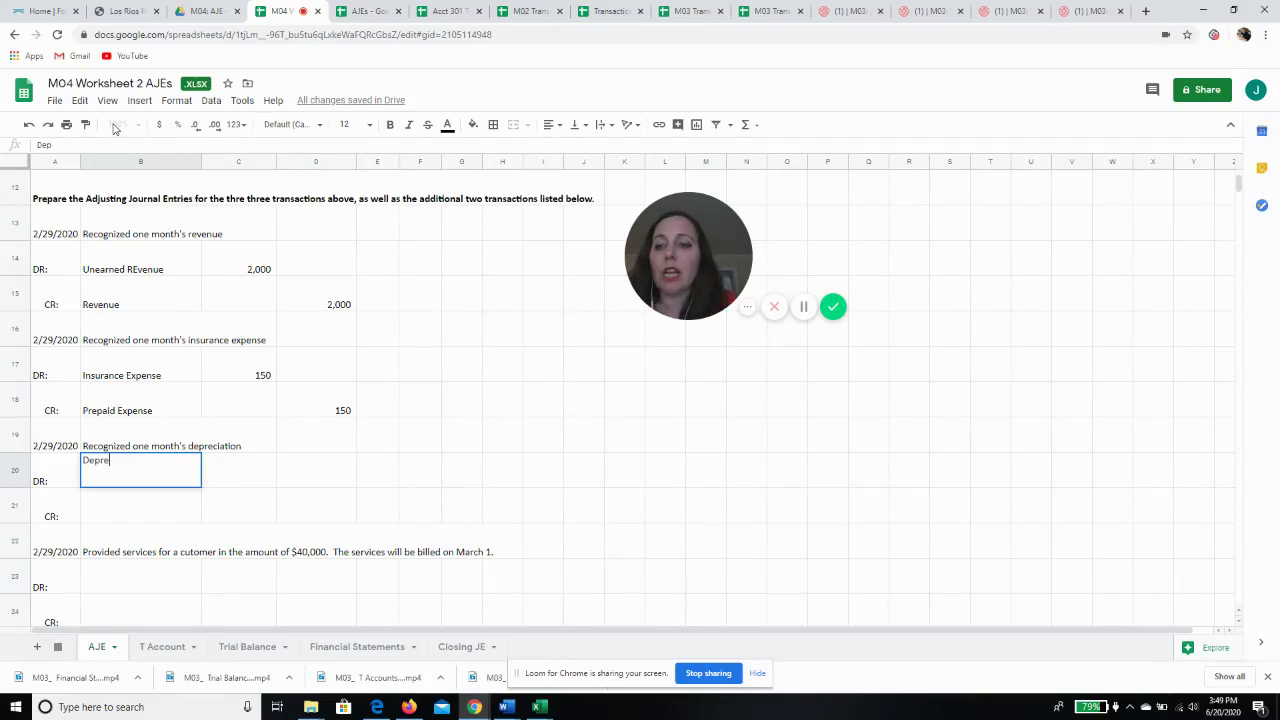
{"action": "type", "text": "ciation Exp"}
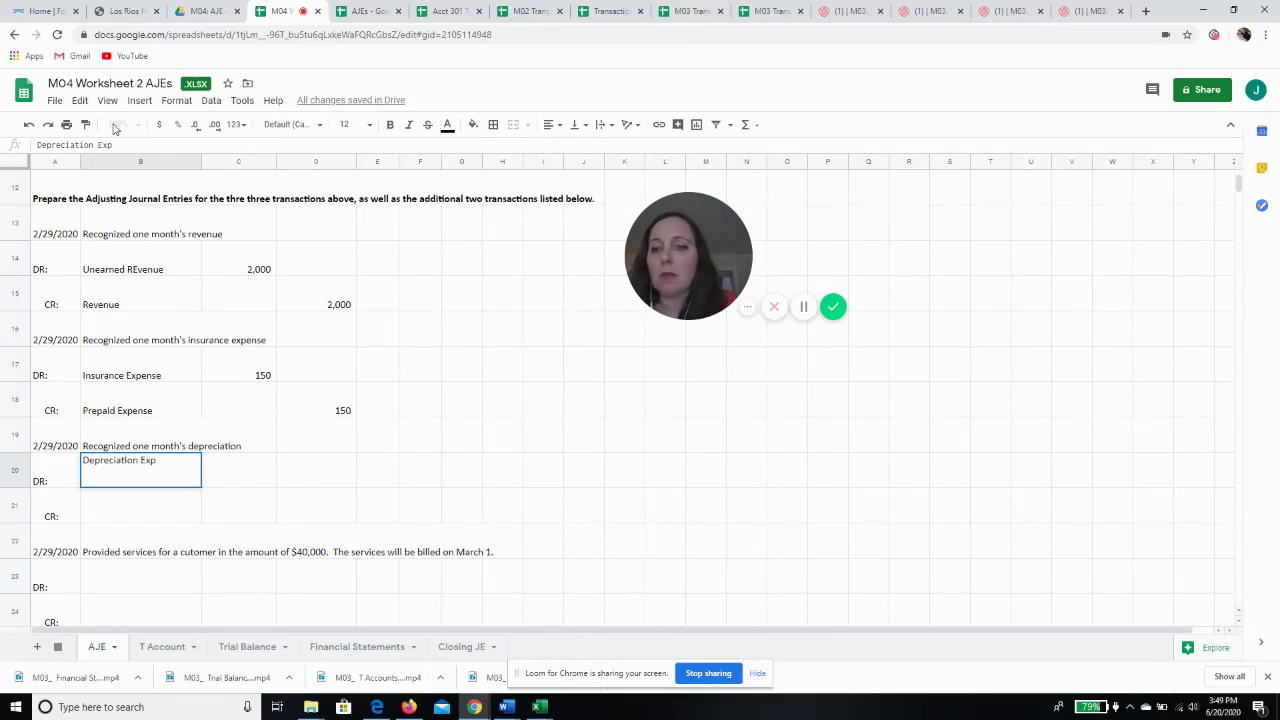
{"action": "type", "text": "ense"}
{"action": "key", "text": "Tab"}
{"action": "type", "text": "100"}
{"action": "key", "text": "Return"}
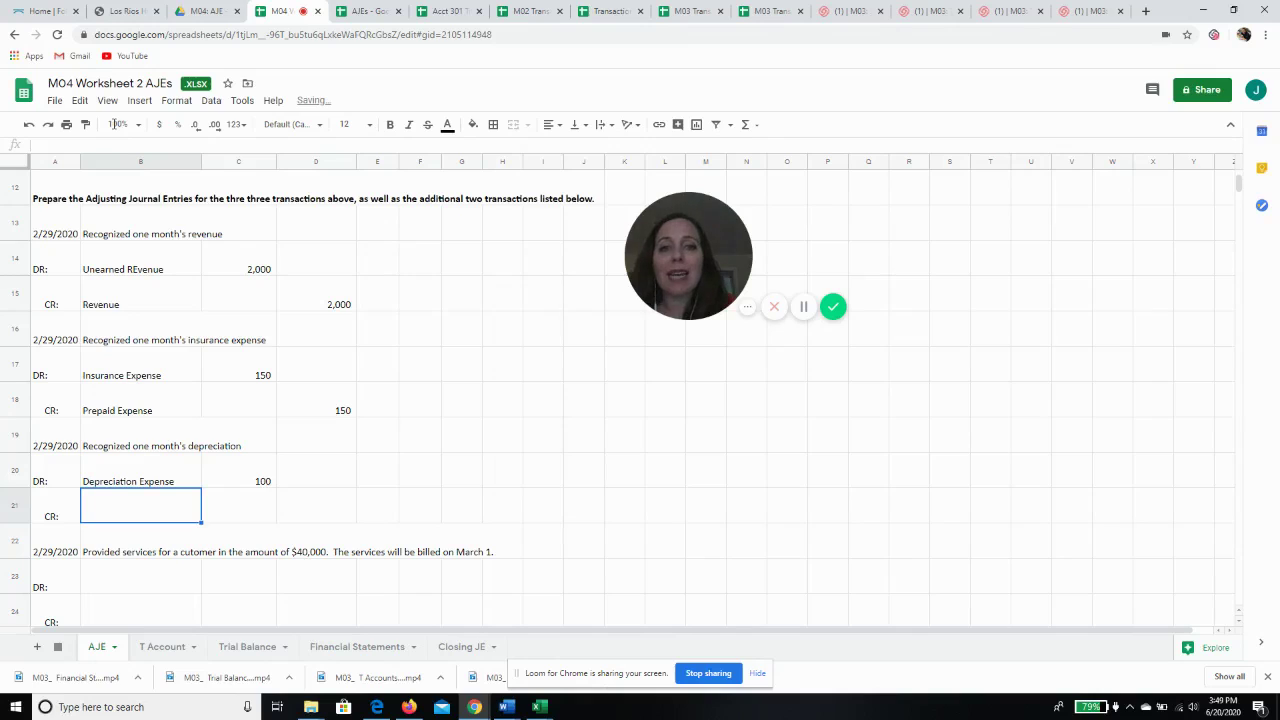
Enter the credit line for the depreciation adjustment in row 21 as "Accumulated Depreciation", with 100 in the credit column.
{"action": "type", "text": "Accumulated"}
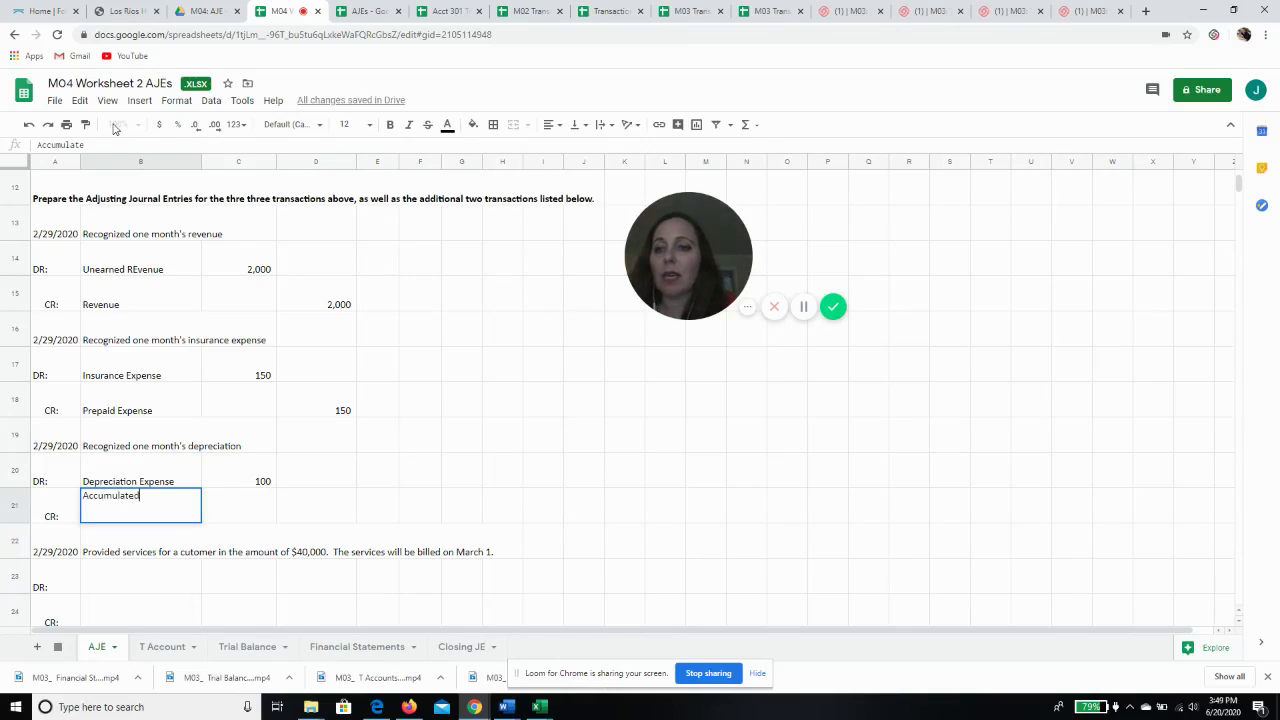
{"action": "type", "text": " Depreciation"}
{"action": "key", "text": "Tab"}
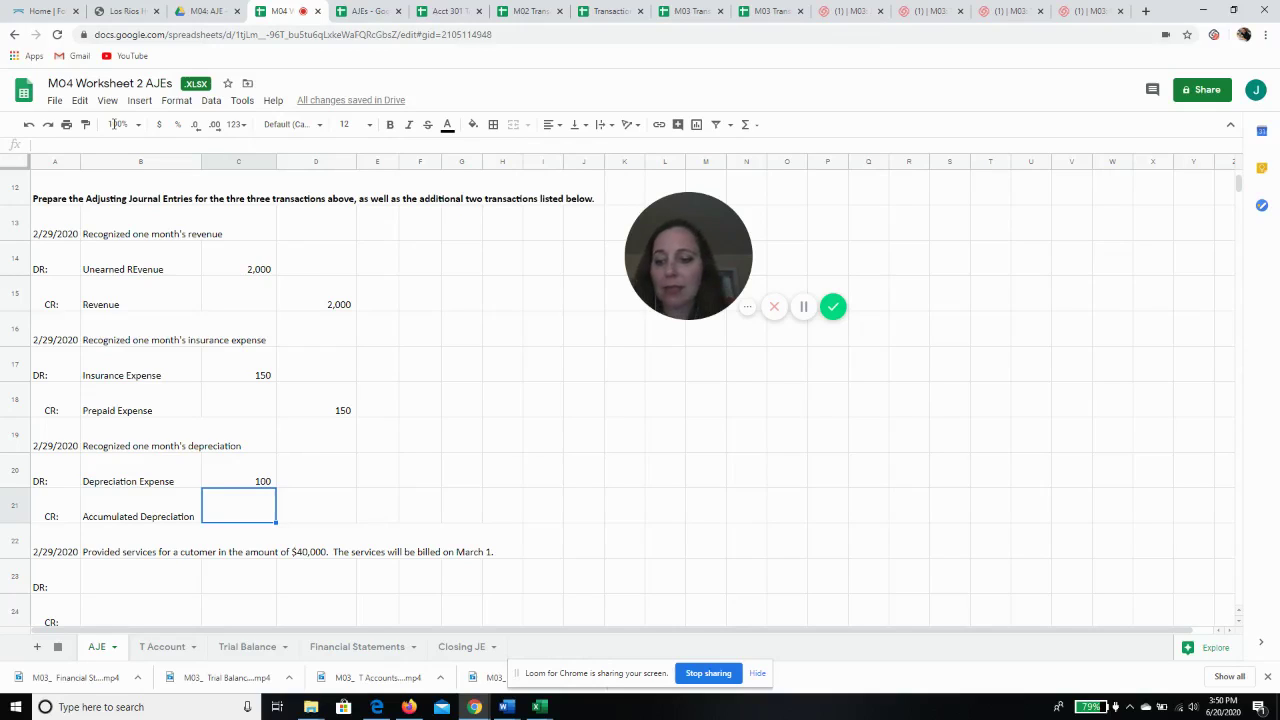
{"action": "key", "text": "Tab"}
{"action": "type", "text": "100"}
{"action": "key", "text": "Return"}
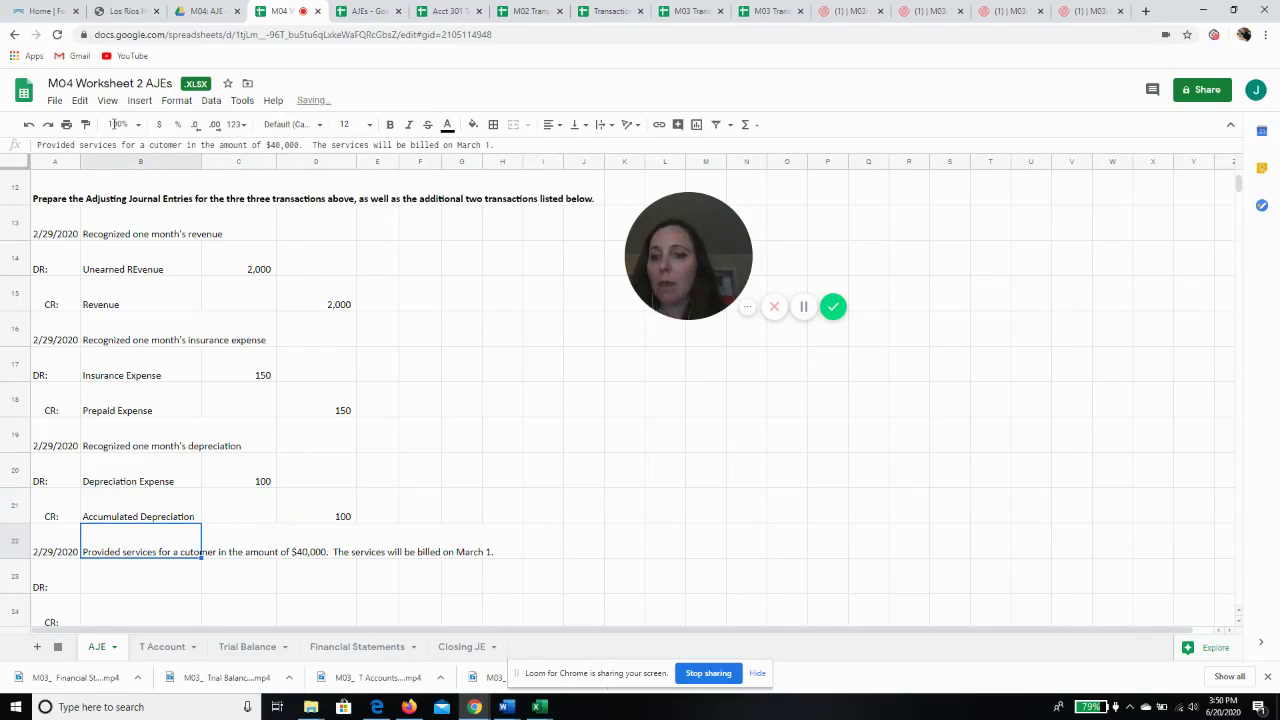
Review the prompts for the unbilled customer services in row 22 and the legal fees in row 25.
{"action": "key", "text": "Return"}
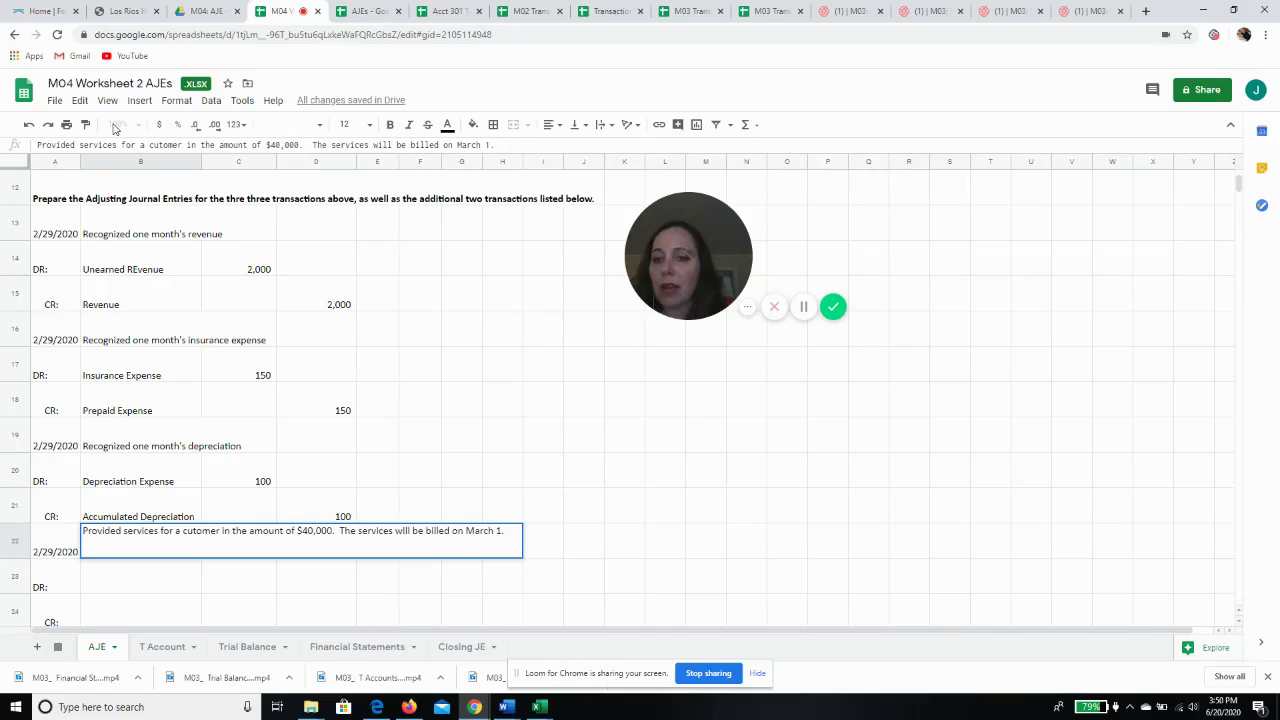
{"action": "key", "text": "Return"}
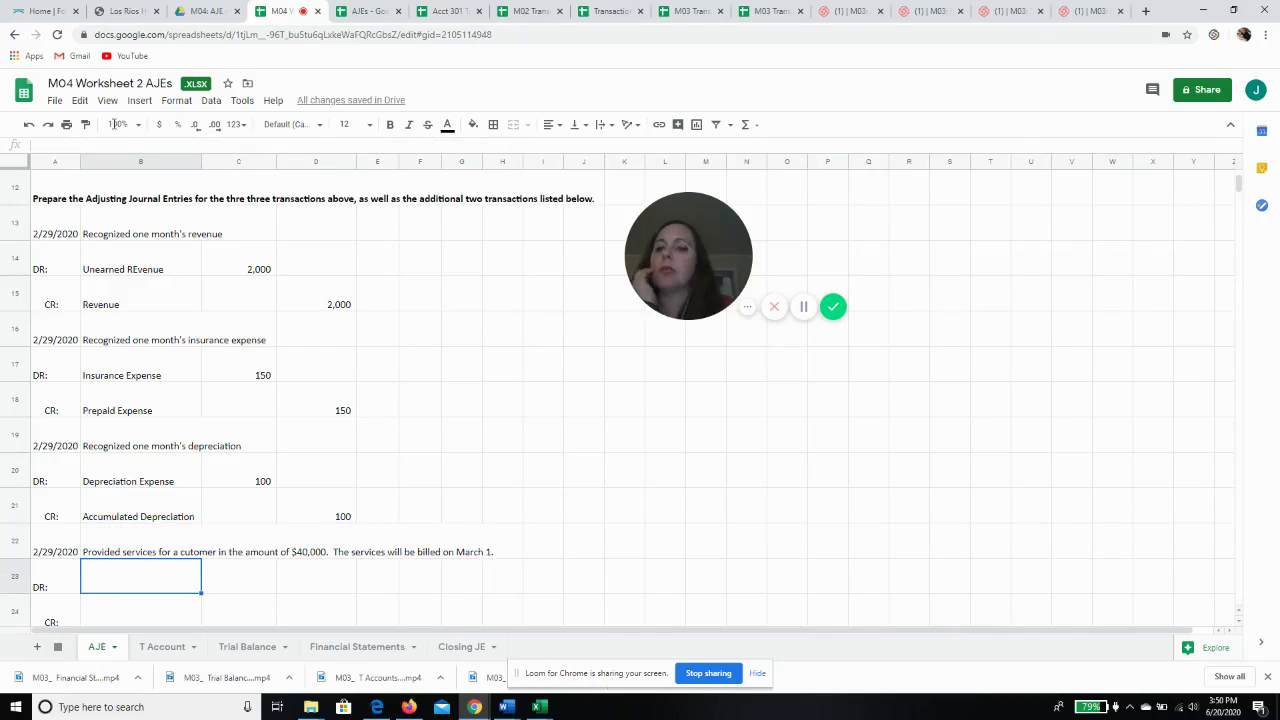
{"action": "key", "text": "Down"}
{"action": "key", "text": "Down"}
{"action": "key", "text": "Down"}
{"action": "key", "text": "Up"}
{"action": "key", "text": "Up"}
{"action": "key", "text": "Up"}
{"action": "key", "text": "Up"}
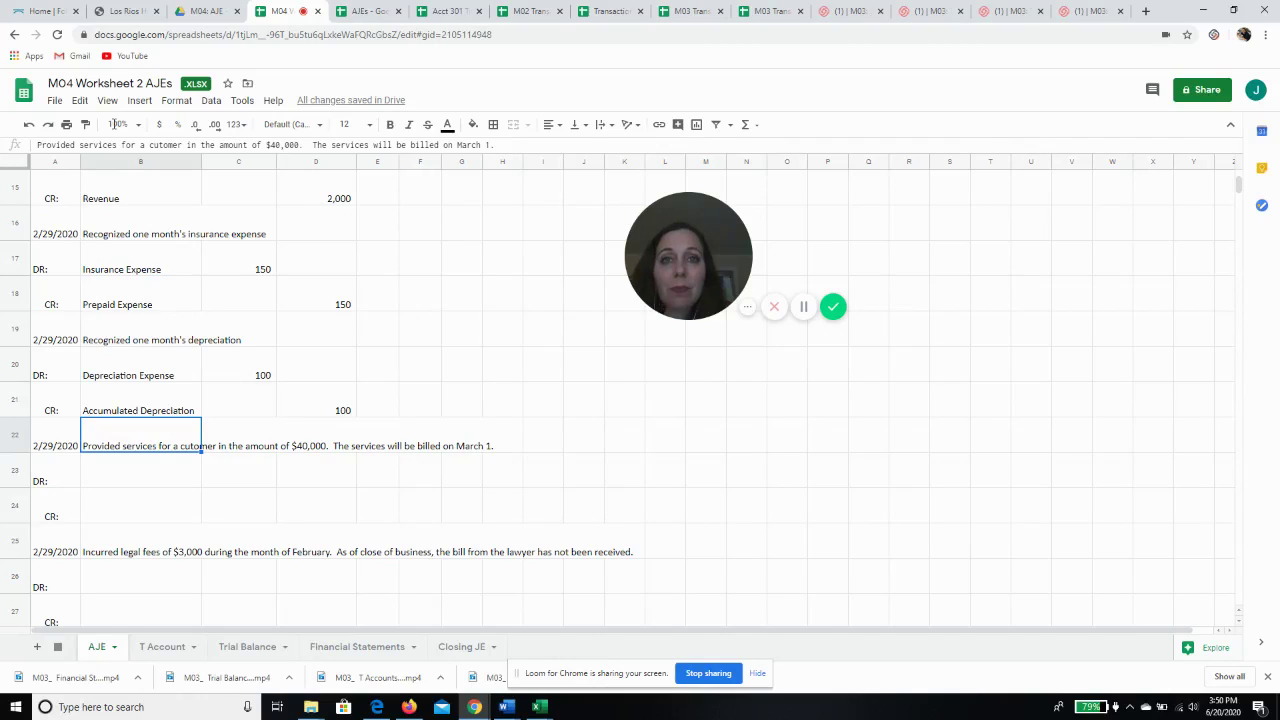
Enter the debit line for the unbilled services in row 23 as "Accrued Revenue", with 40000 in the debit column.
{"action": "key", "text": "Down"}
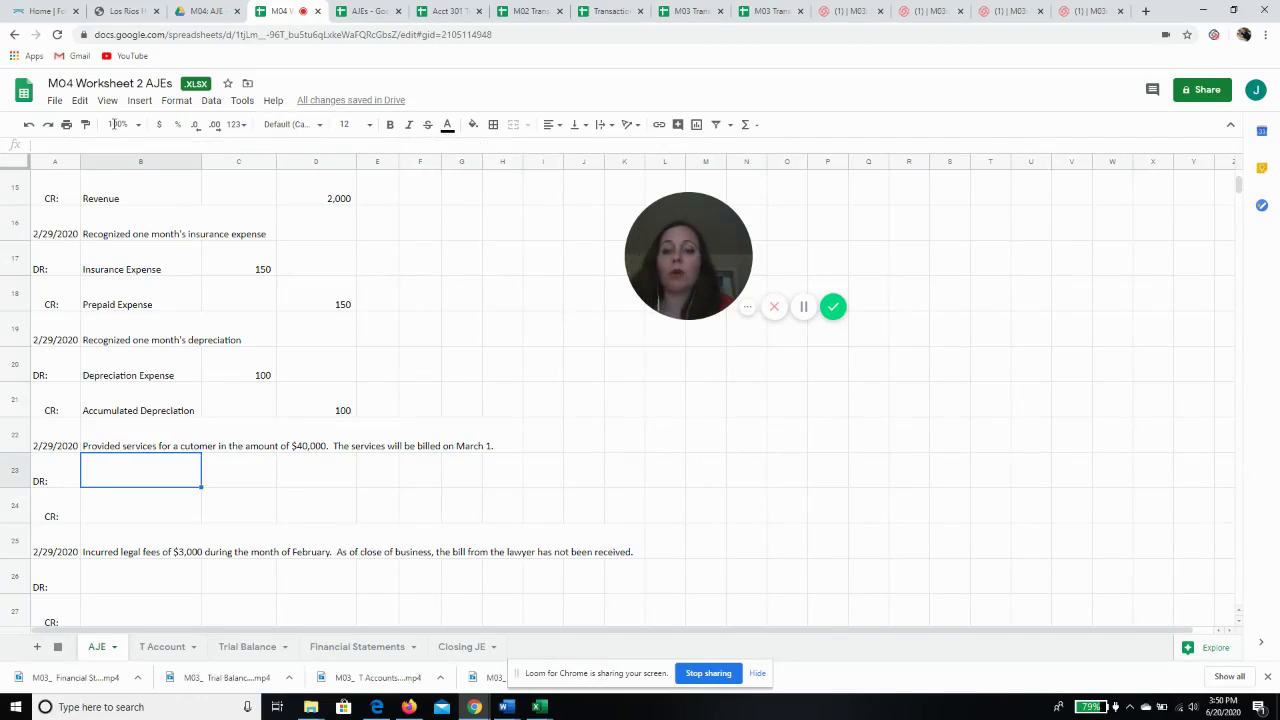
{"action": "type", "text": "Accrued REvenu"}
{"action": "key", "text": "BackSpace"}
{"action": "key", "text": "BackSpace"}
{"action": "key", "text": "BackSpace"}
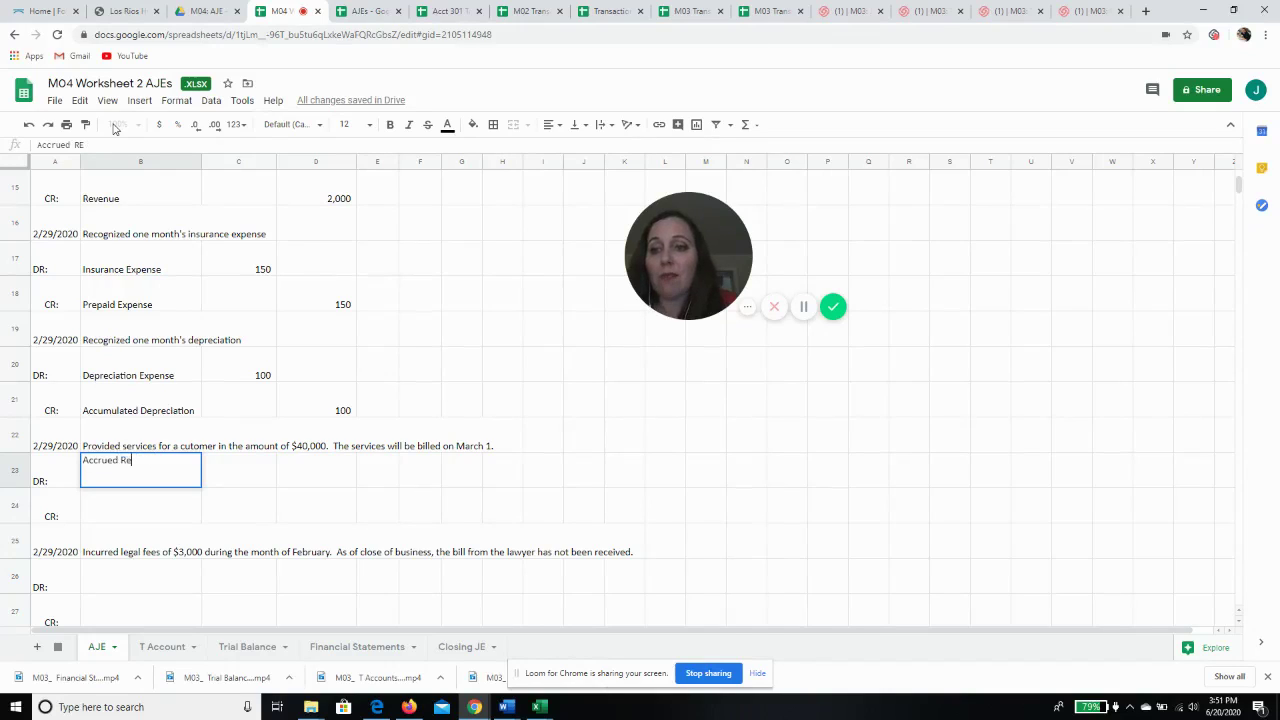
{"action": "type", "text": "enue"}
{"action": "key", "text": "Tab"}
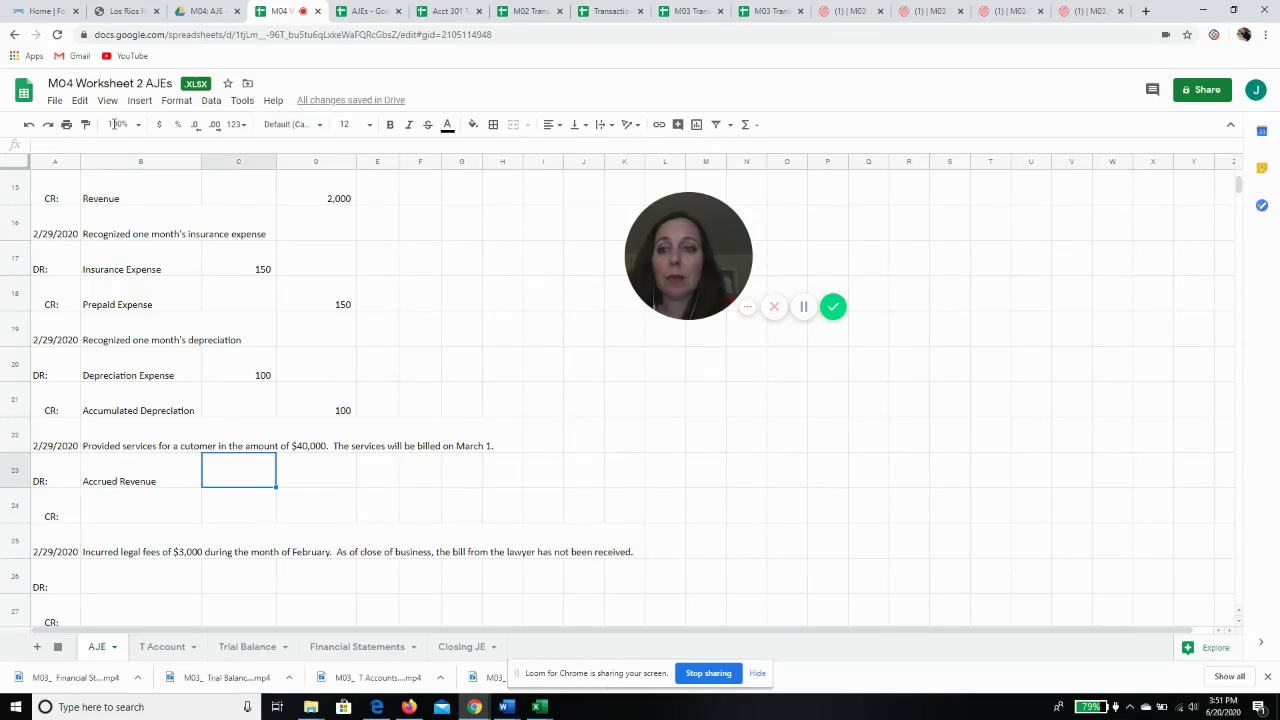
{"action": "type", "text": "40000"}
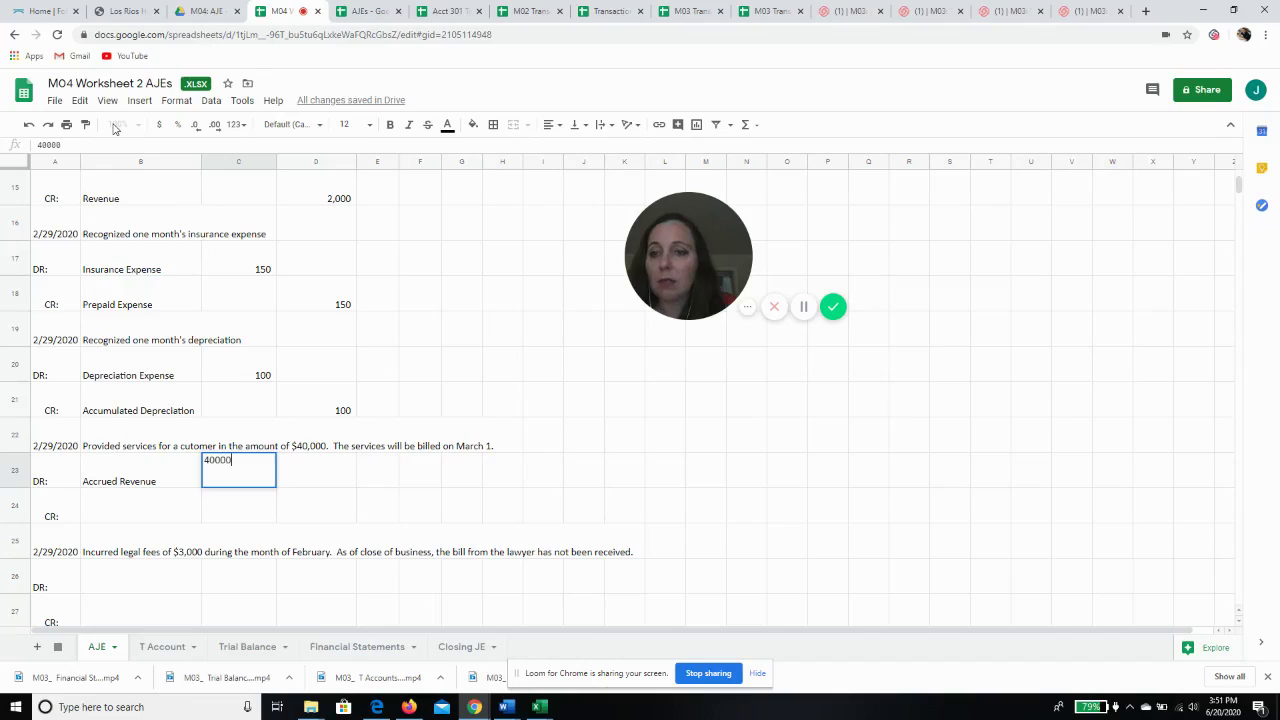
{"action": "key", "text": "Return"}
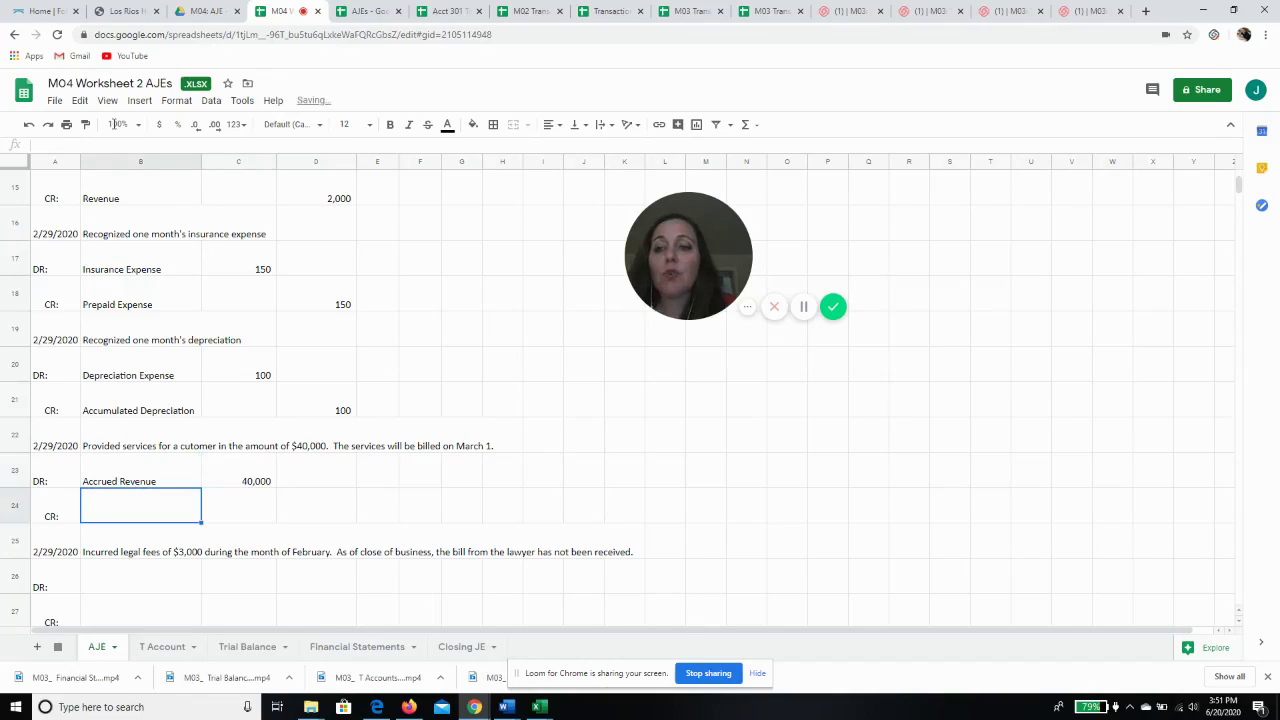
Enter the credit line for the unbilled services in row 24 as "Revenue", with 40000 in the credit column.
{"action": "type", "text": "Revenue"}
{"action": "key", "text": "Tab"}
{"action": "key", "text": "Tab"}
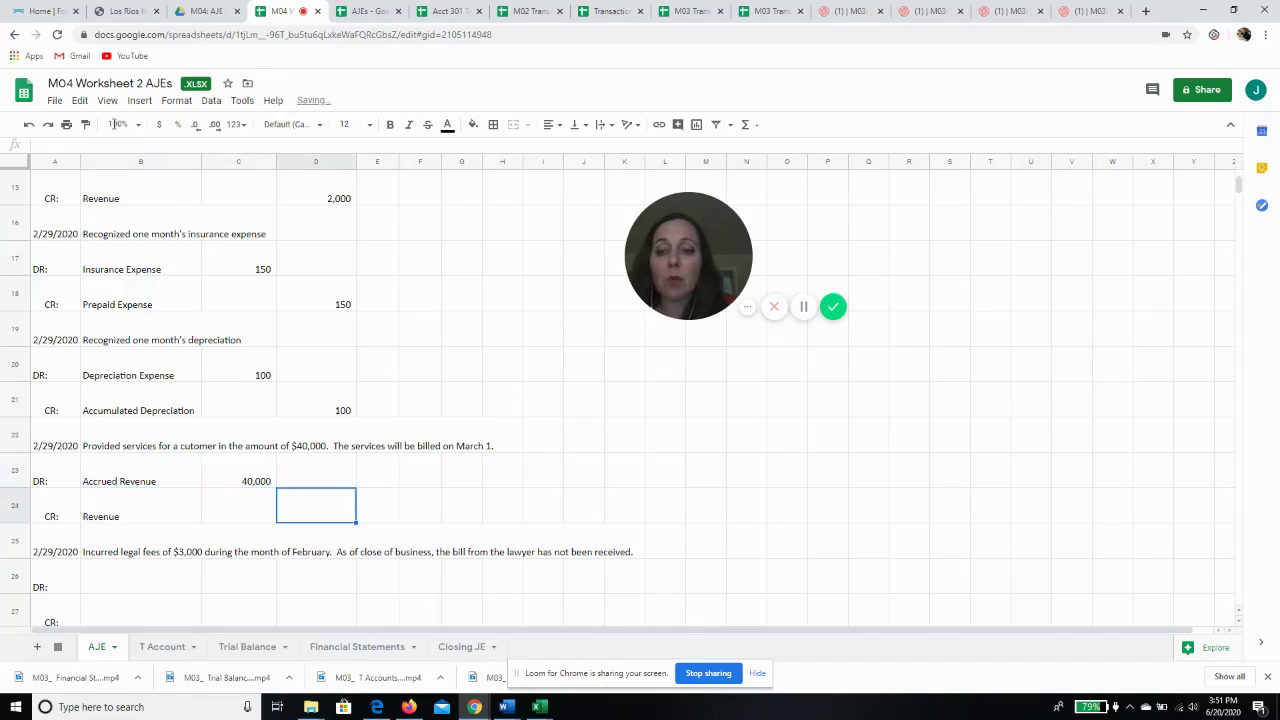
{"action": "type", "text": "40000"}
{"action": "key", "text": "Return"}
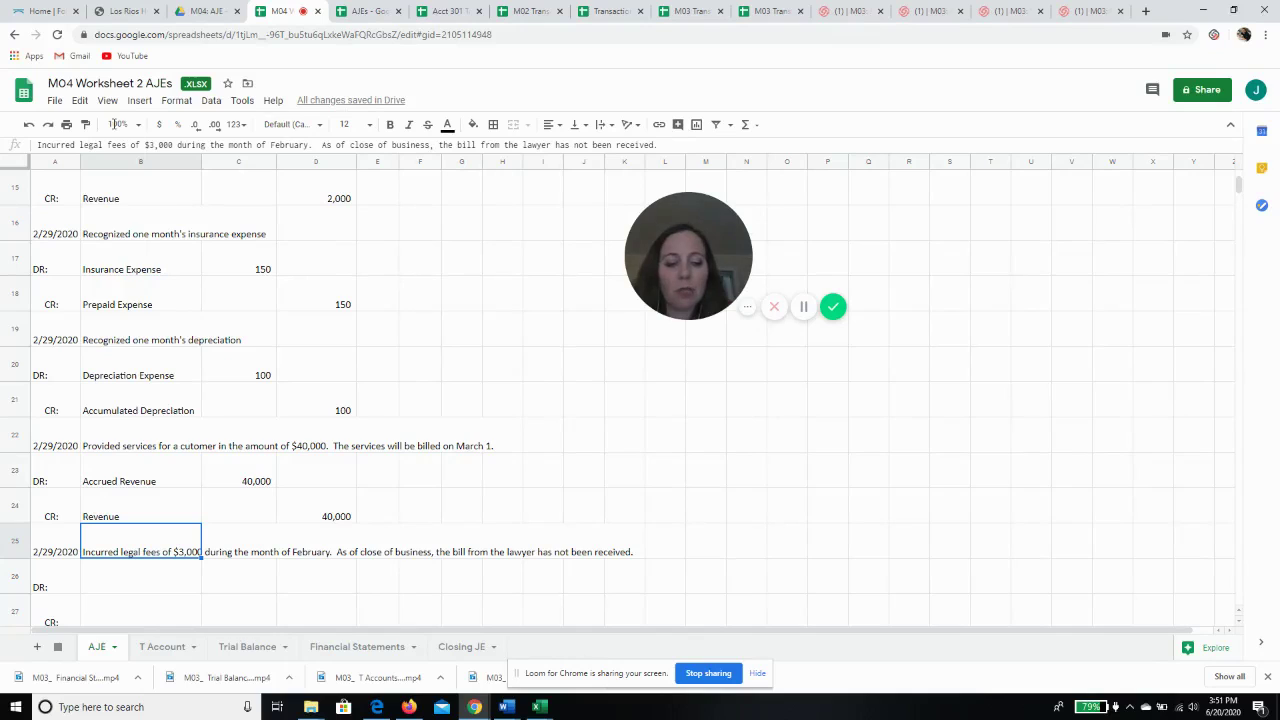
{"action": "left_click", "coordinate": [113, 124]}
{"action": "key", "text": "Down"}
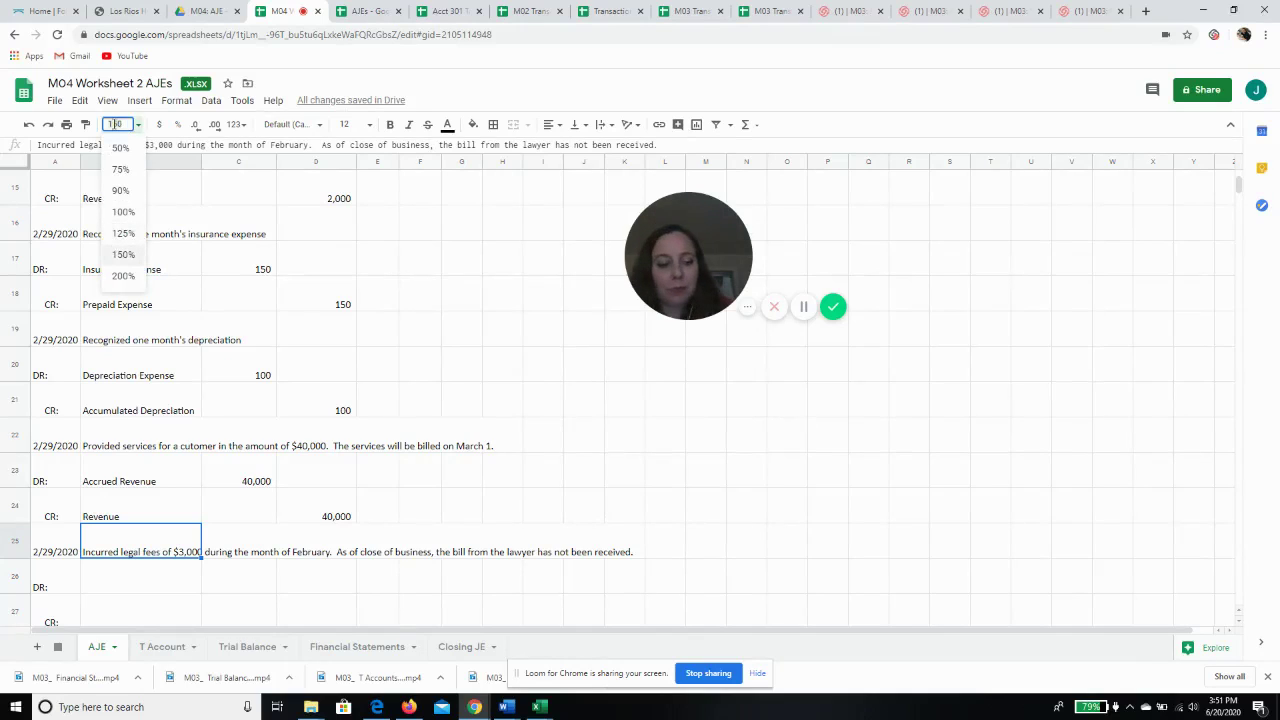
{"action": "key", "text": "Down"}
{"action": "key", "text": "Down"}
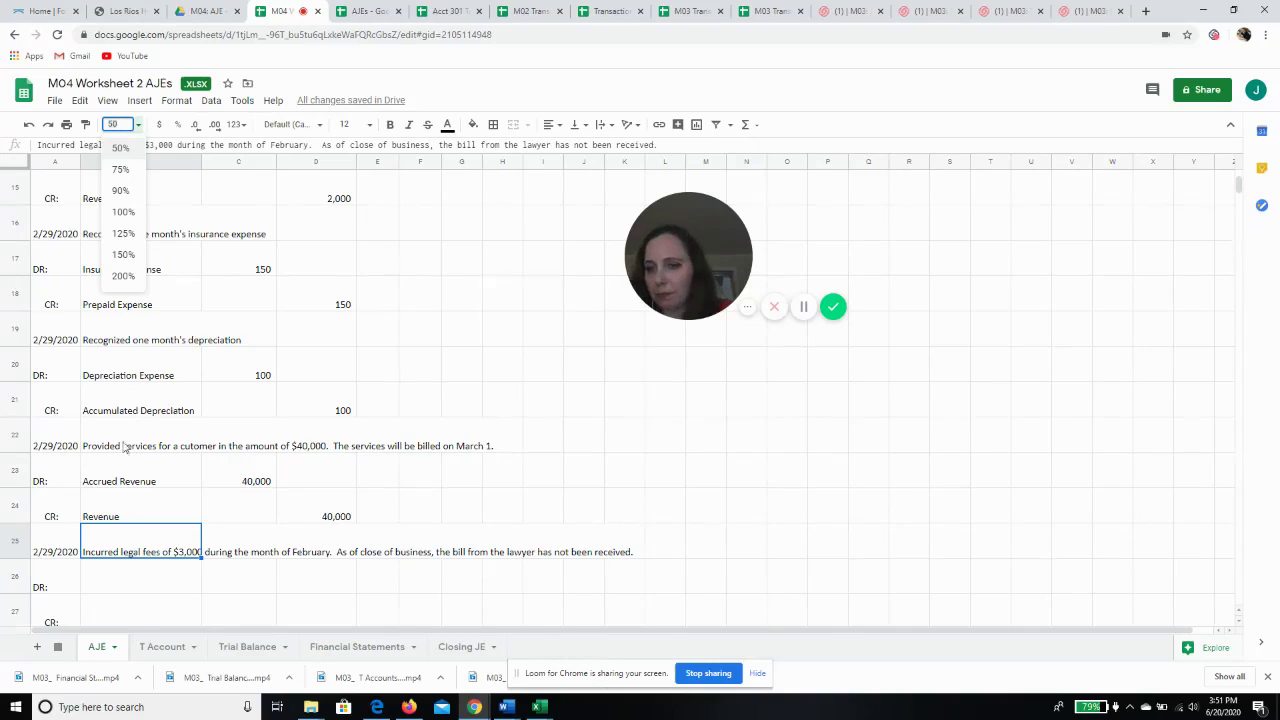
Enter the debit line for the unbilled legal fees in row 26 as "Legal Expense", with 3000 in the debit column.
{"action": "left_click", "coordinate": [145, 587]}
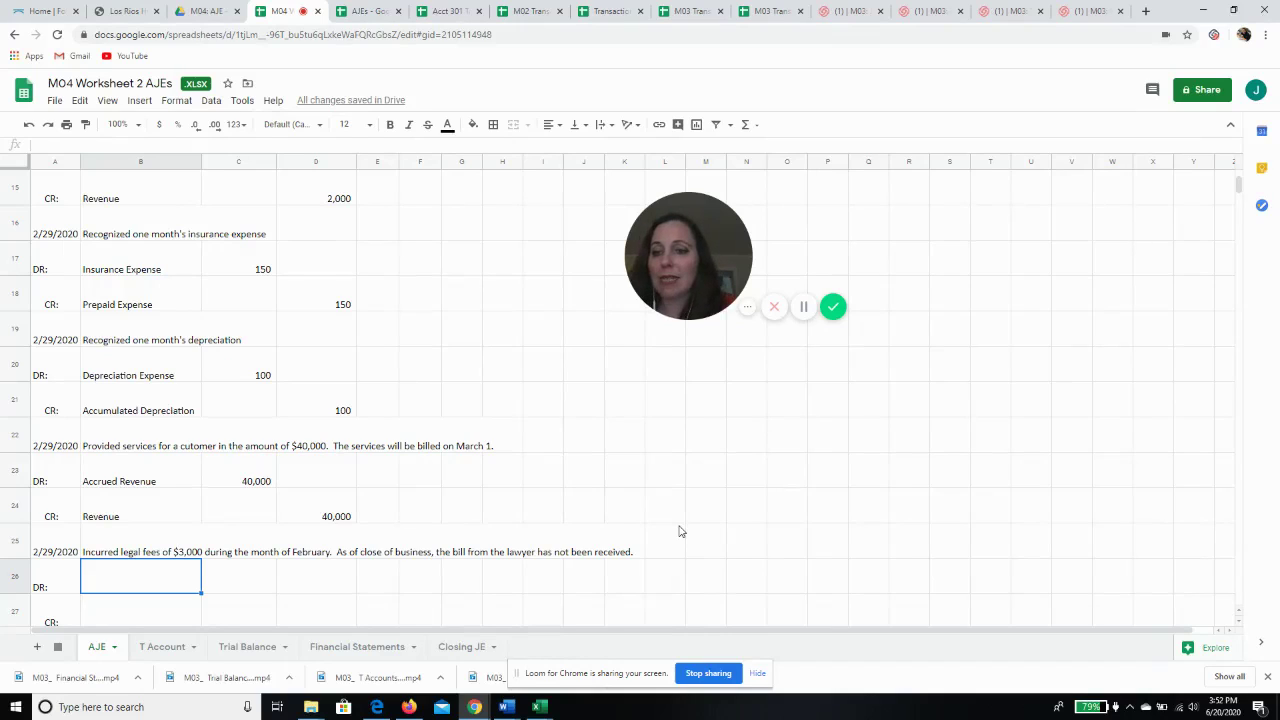
{"action": "type", "text": "Legal Exn"}
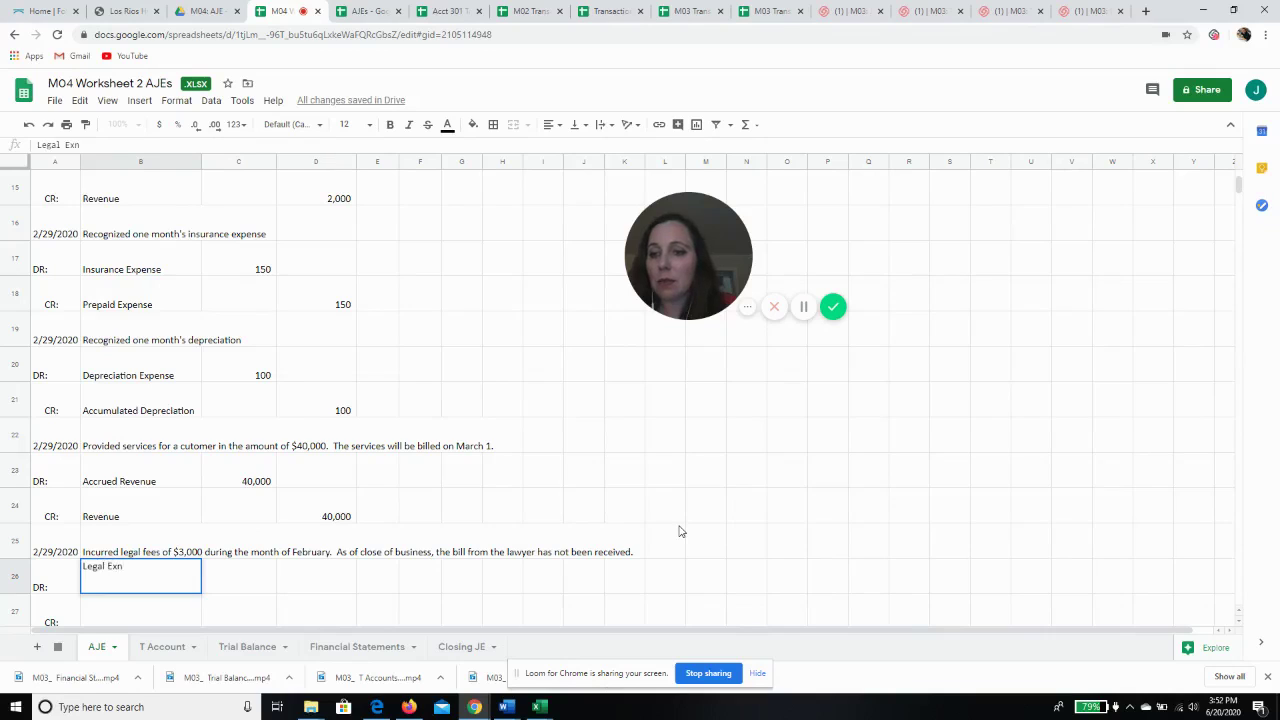
{"action": "key", "text": "BackSpace"}
{"action": "type", "text": "p"}
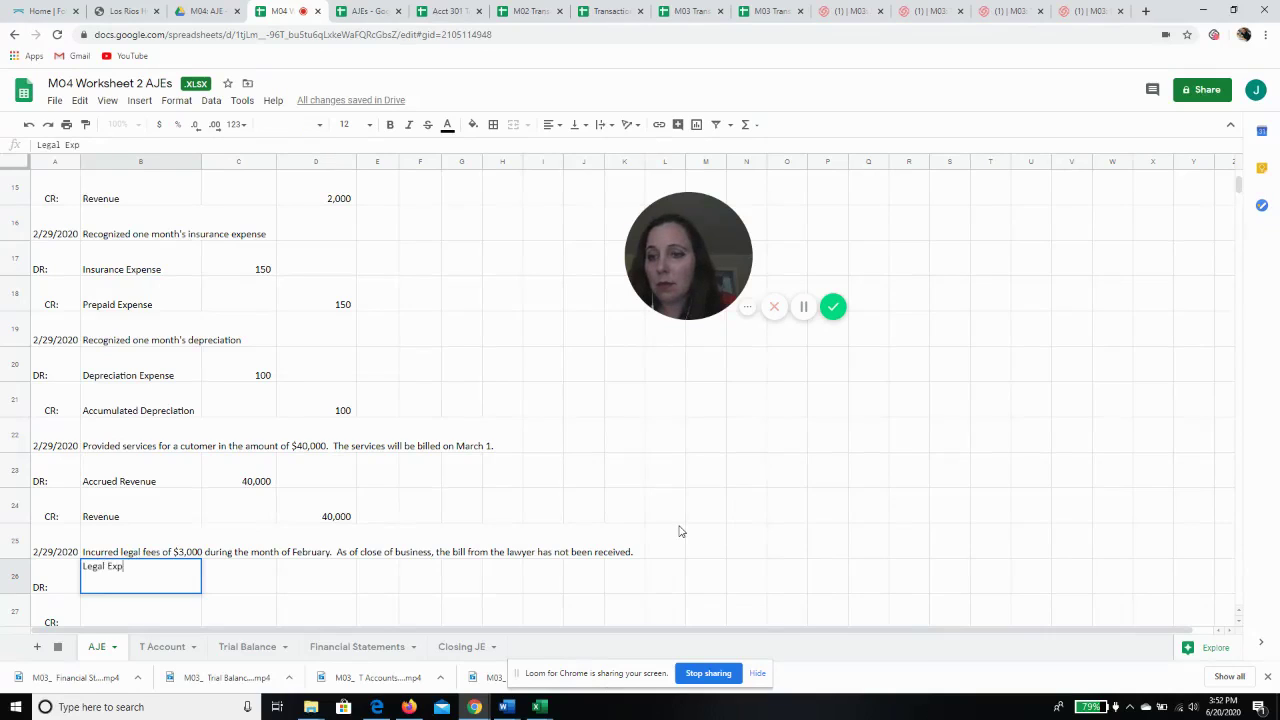
{"action": "type", "text": "seense"}
{"action": "key", "text": "Tab"}
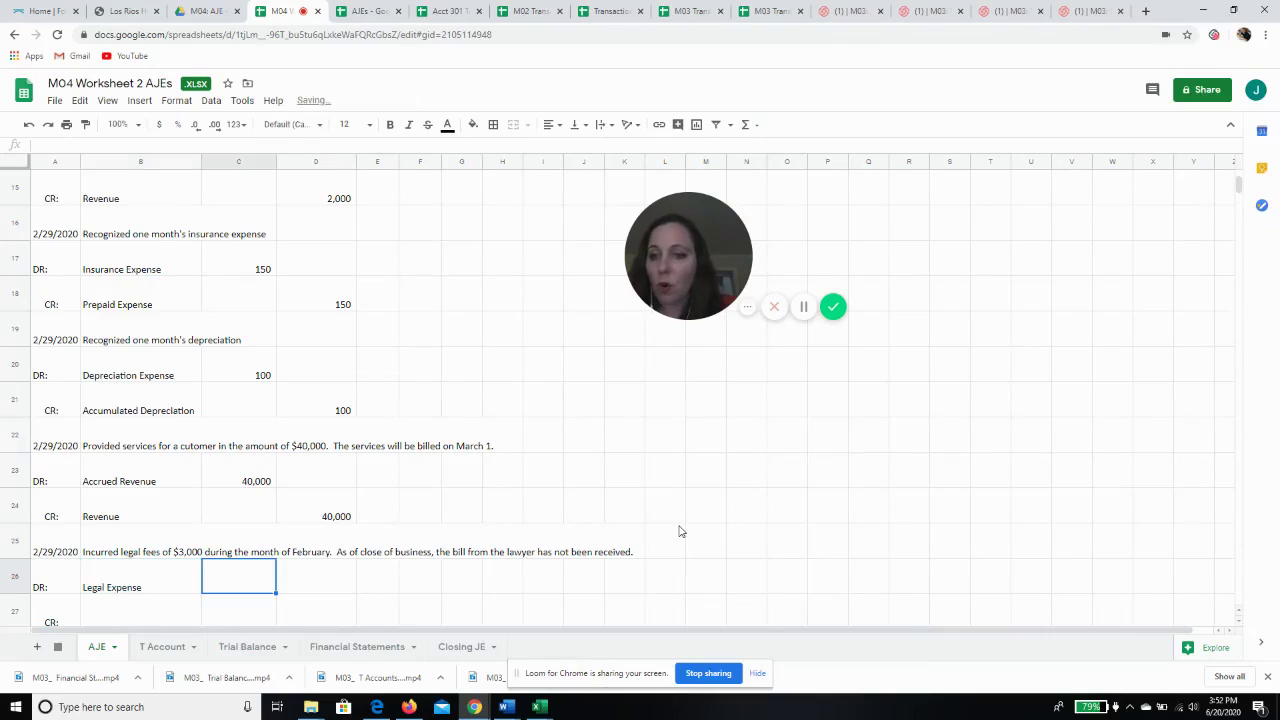
{"action": "type", "text": "3000"}
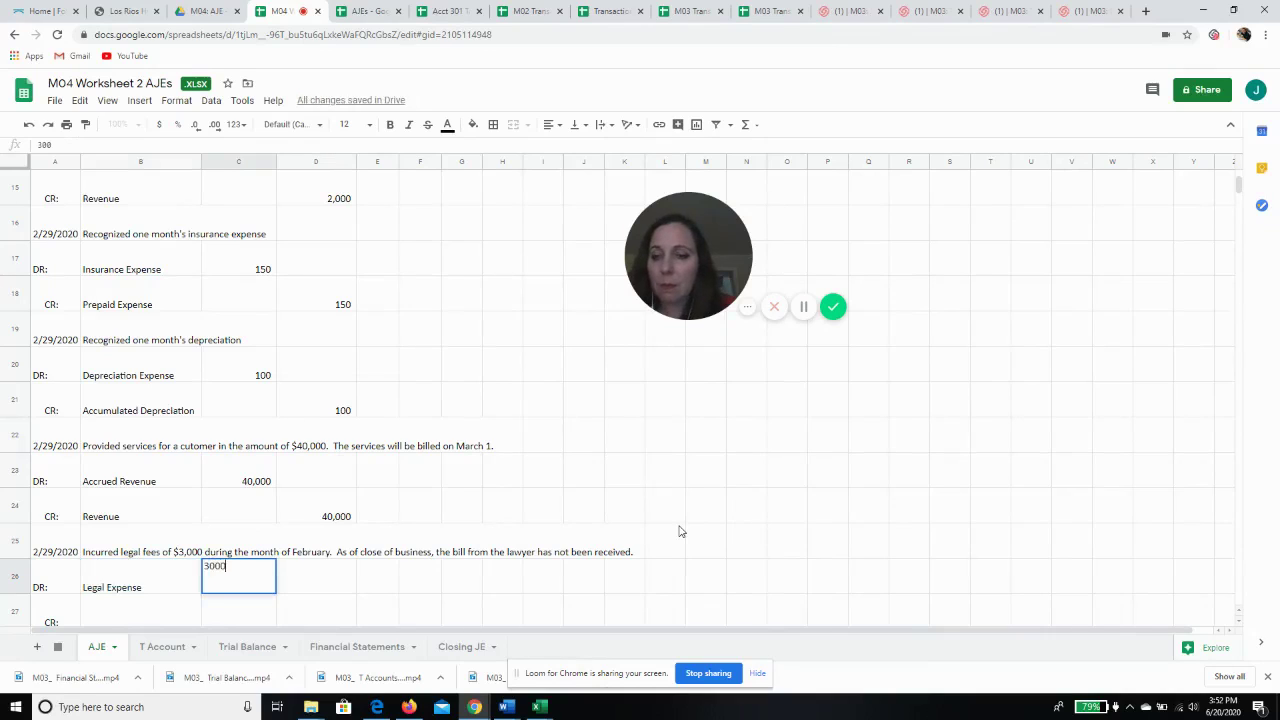
{"action": "key", "text": "Return"}
Enter the credit line for the unbilled legal fees in row 27 as "Accrued Expense", with 3000 in the credit column.
{"action": "type", "text": "Accrued Expense"}
{"action": "key", "text": "Tab"}
{"action": "key", "text": "Tab"}
{"action": "type", "text": "3000"}
{"action": "key", "text": "Return"}
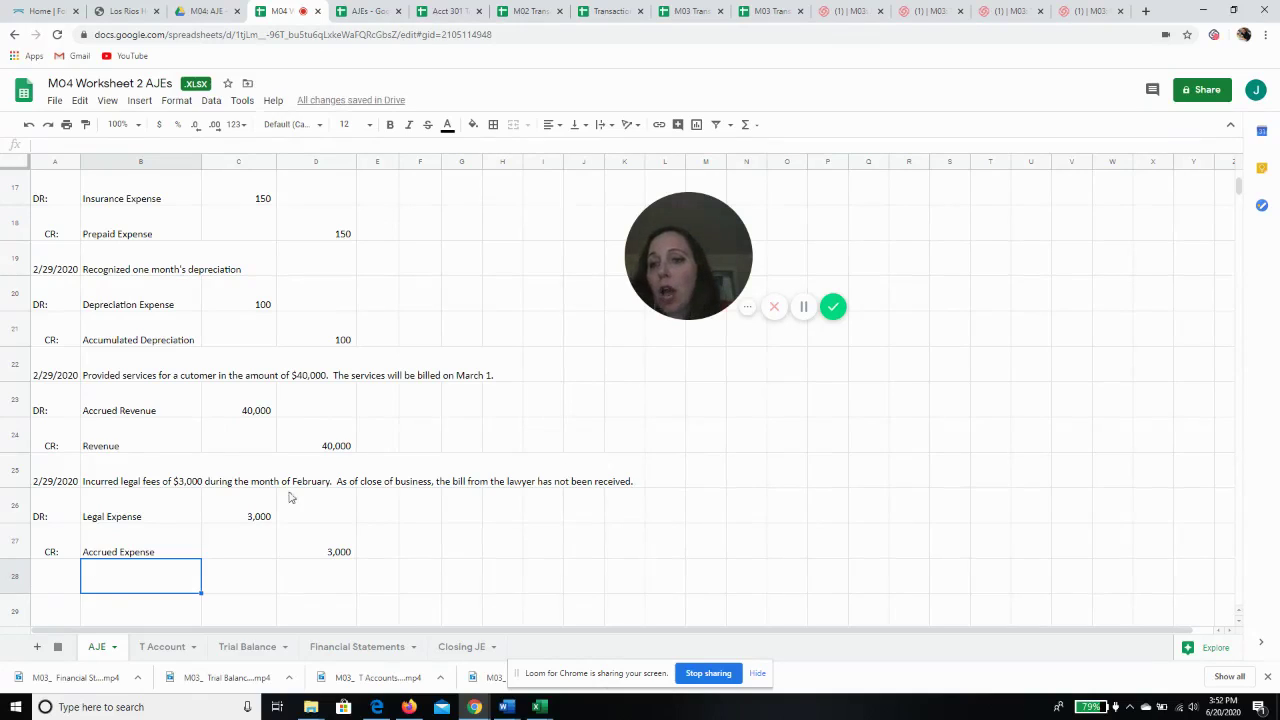
Review the debit and credit lines of the accrued revenue and legal fee entries in rows 23 to 27.
{"action": "left_click_drag", "start_coordinate": [188, 407], "coordinate": [345, 440]}
{"action": "left_click_drag", "start_coordinate": [179, 446], "coordinate": [285, 448]}
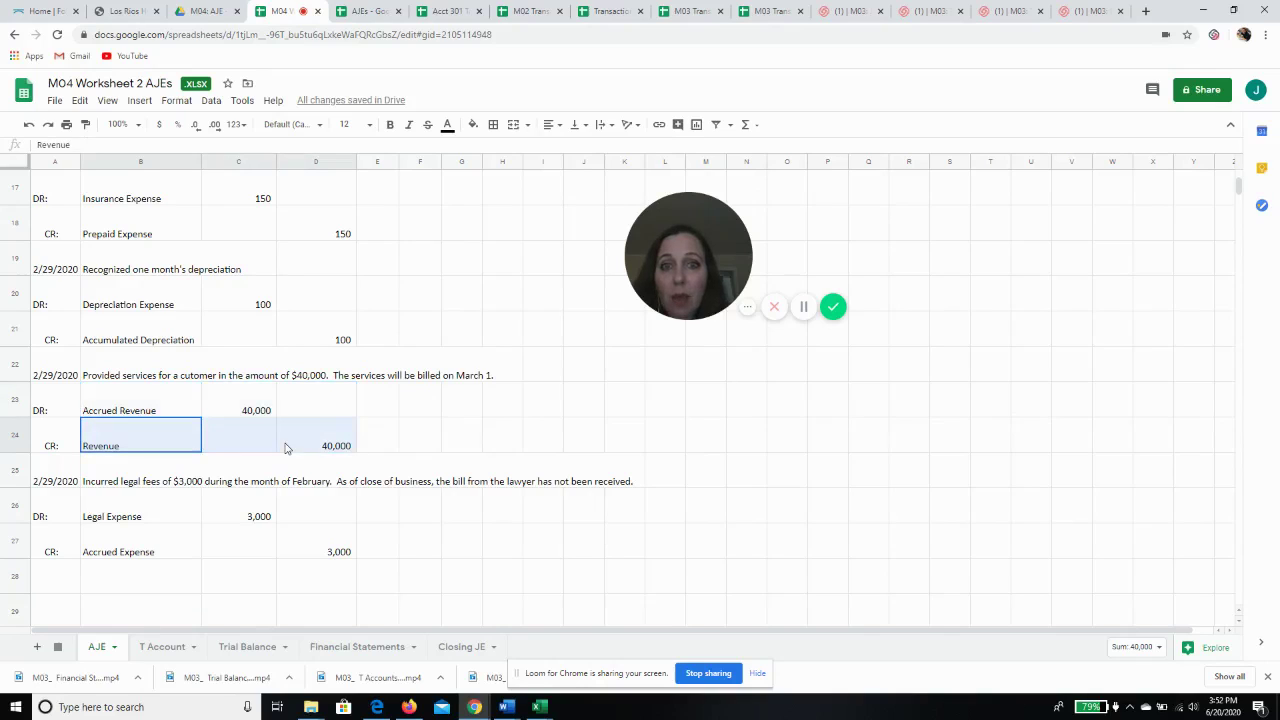
{"action": "left_click", "coordinate": [180, 410]}
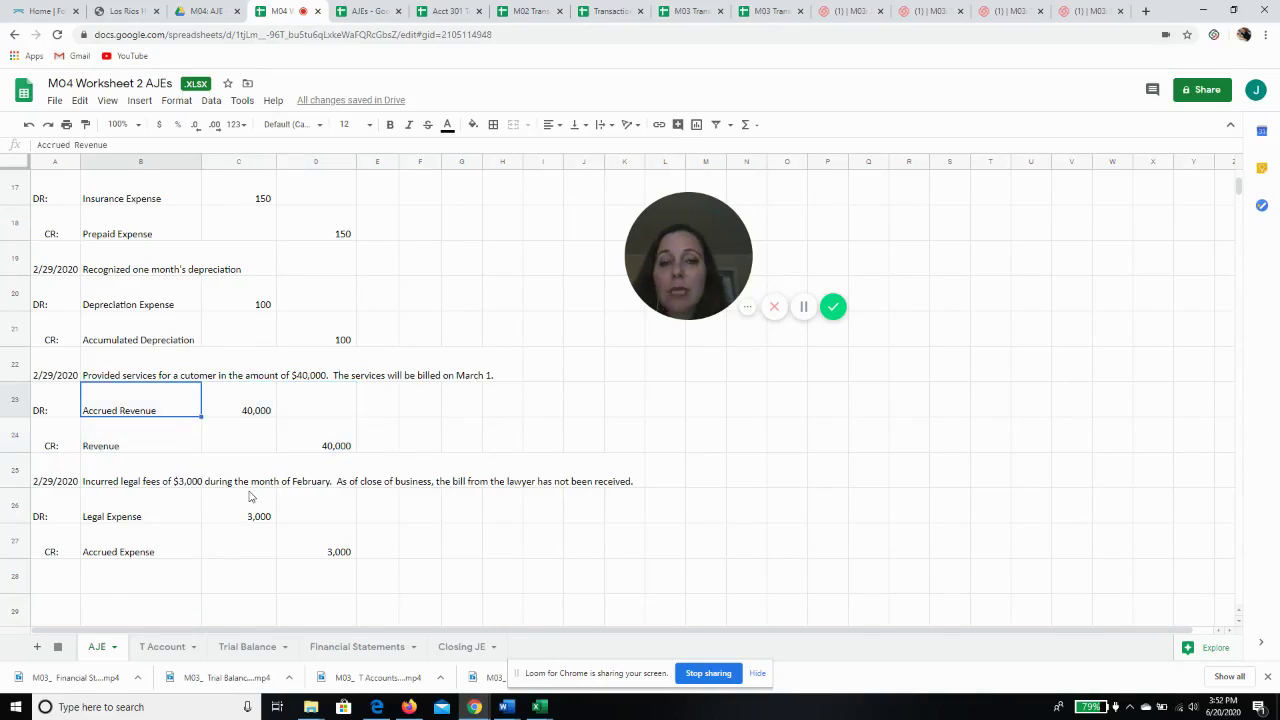
{"action": "left_click", "coordinate": [166, 514]}
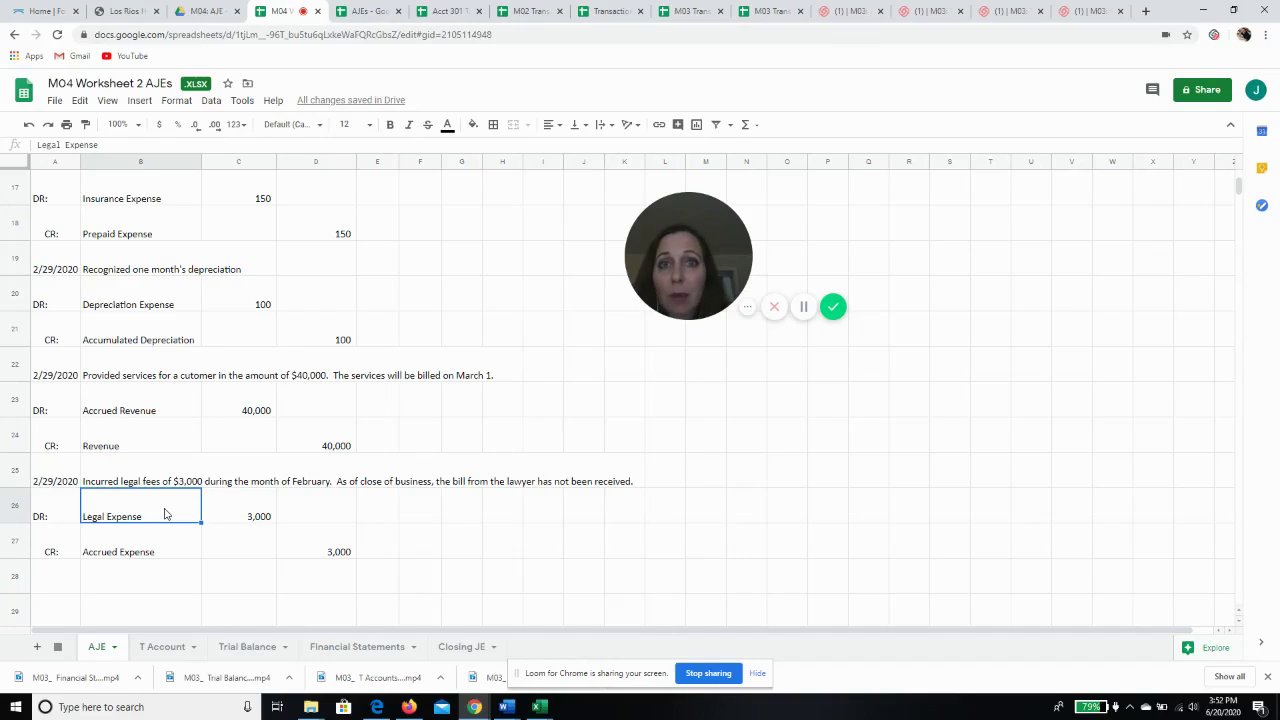
{"action": "left_click", "coordinate": [168, 543]}
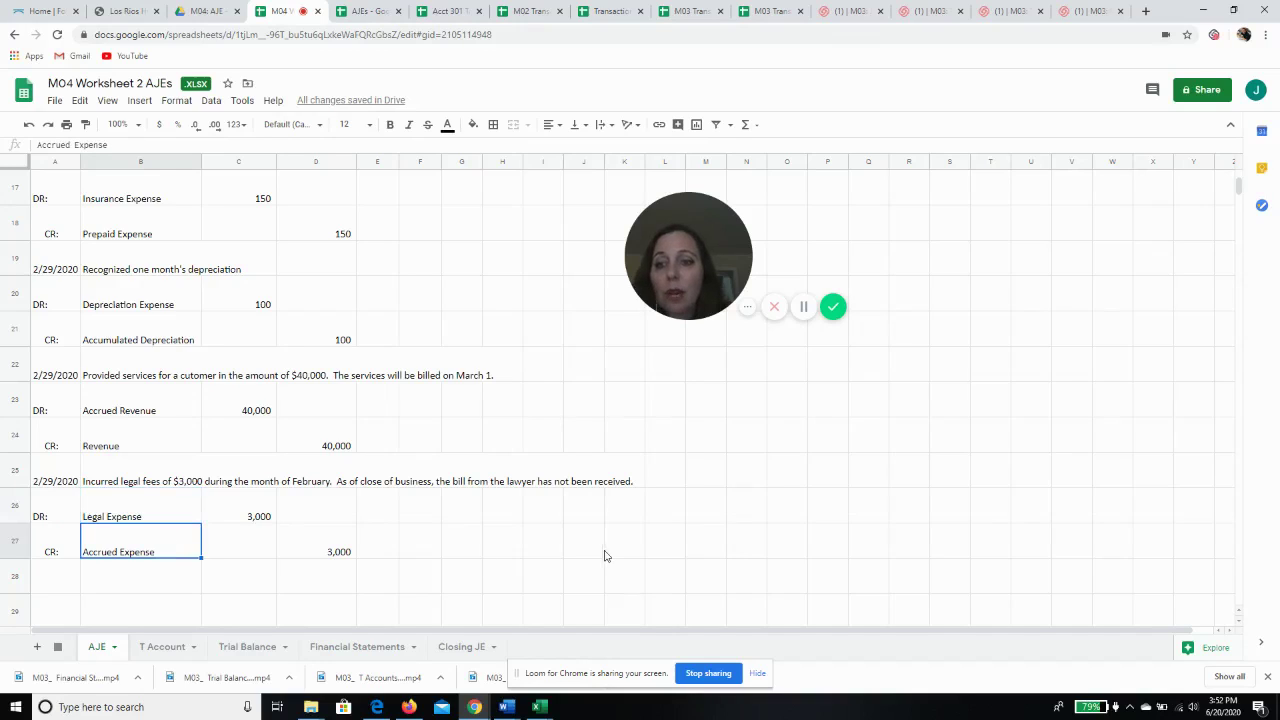